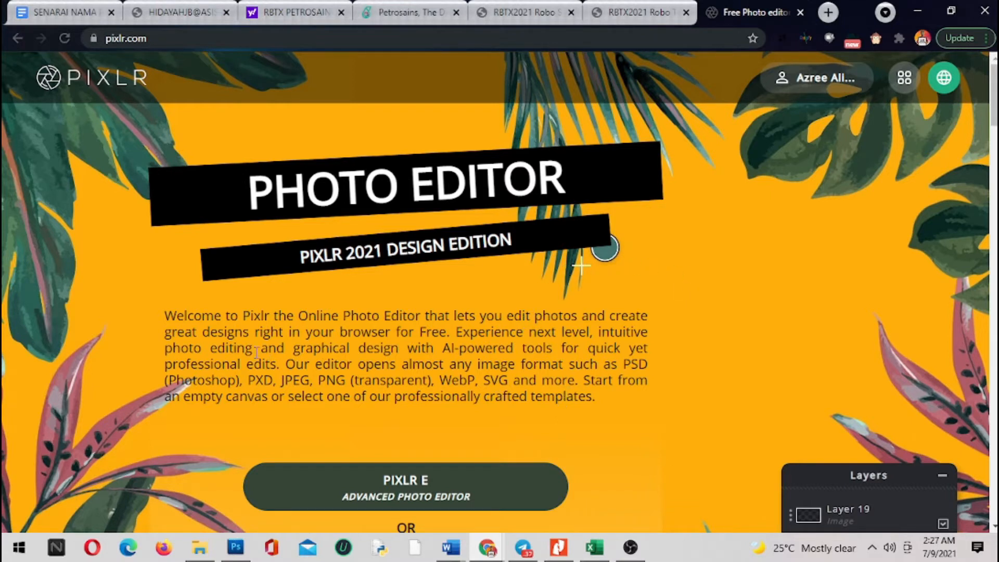
Open the Pixlr E advanced photo editor and start creating a new image.
{"action": "scroll", "coordinate": [548, 429], "scroll_direction": "down", "scroll_amount": 3}
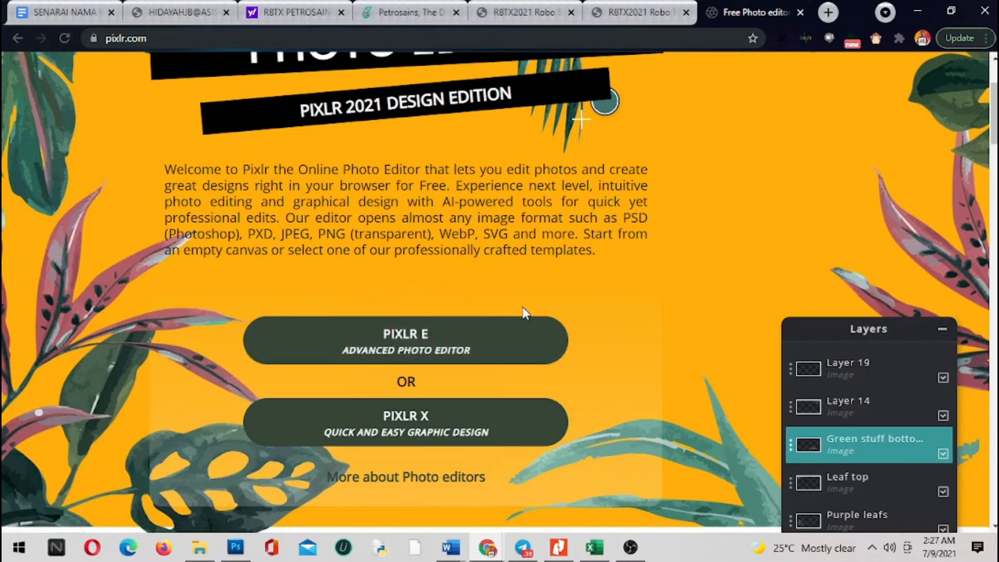
{"action": "left_click", "coordinate": [467, 349]}
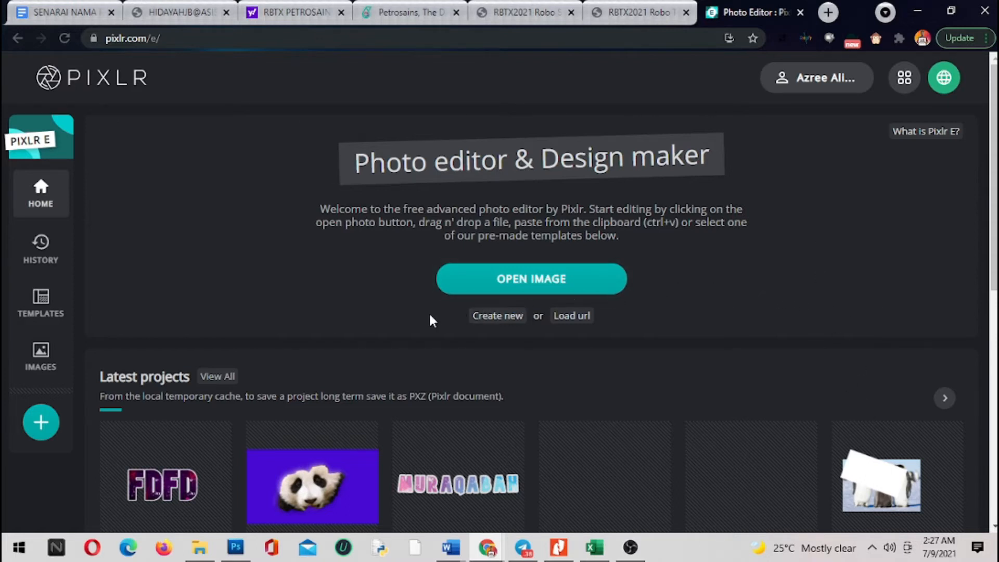
{"action": "left_click", "coordinate": [505, 321]}
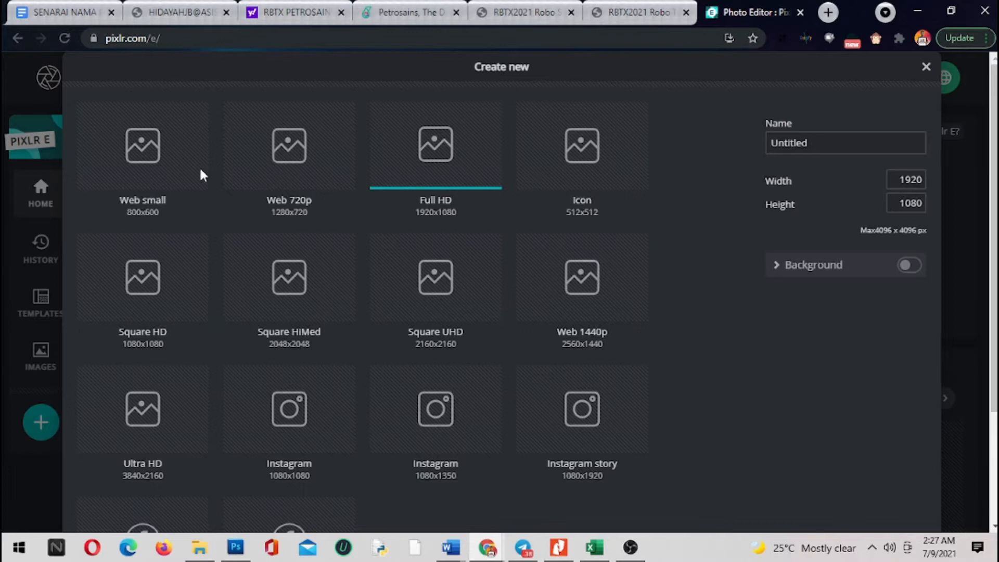
Examine the available canvas size presets and the custom width and height settings for the new image.
{"action": "scroll", "coordinate": [439, 362], "scroll_direction": "down", "scroll_amount": 3}
{"action": "scroll", "coordinate": [436, 365], "scroll_direction": "up", "scroll_amount": 3}
{"action": "scroll", "coordinate": [445, 330], "scroll_direction": "down", "scroll_amount": 2}
{"action": "scroll", "coordinate": [375, 305], "scroll_direction": "up", "scroll_amount": 2}
{"action": "scroll", "coordinate": [514, 482], "scroll_direction": "down", "scroll_amount": 1}
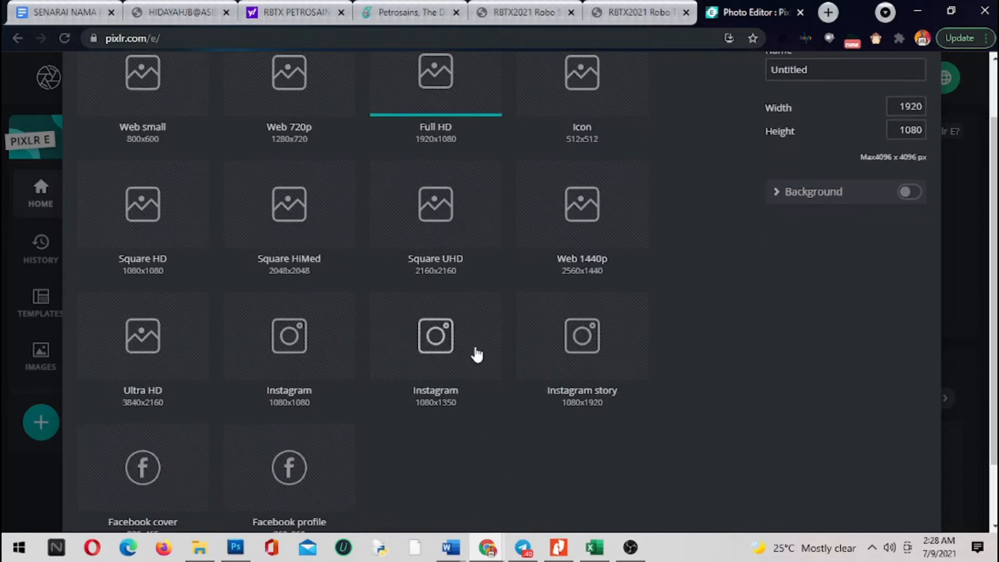
{"action": "scroll", "coordinate": [343, 448], "scroll_direction": "down", "scroll_amount": 1}
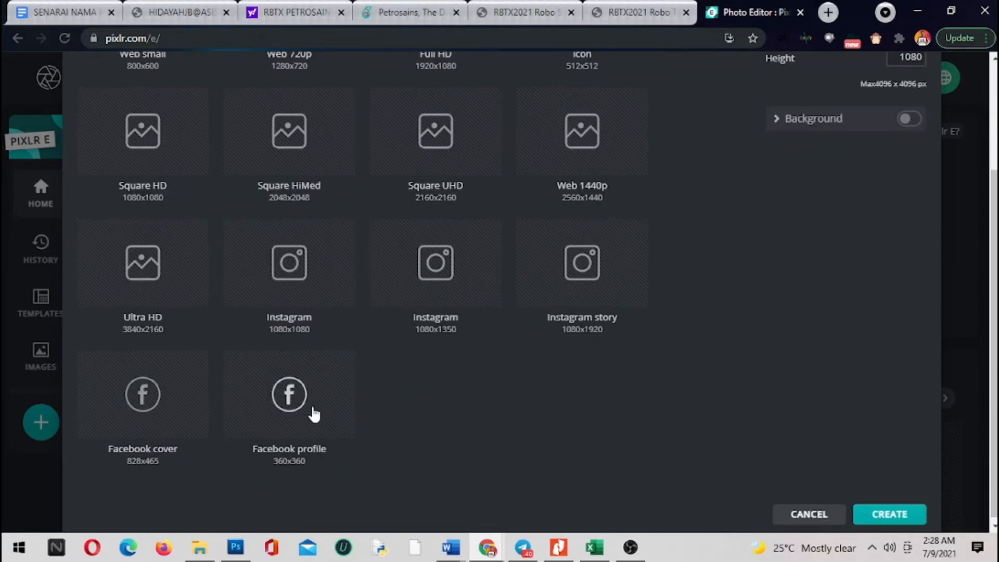
{"action": "scroll", "coordinate": [350, 342], "scroll_direction": "up", "scroll_amount": 2}
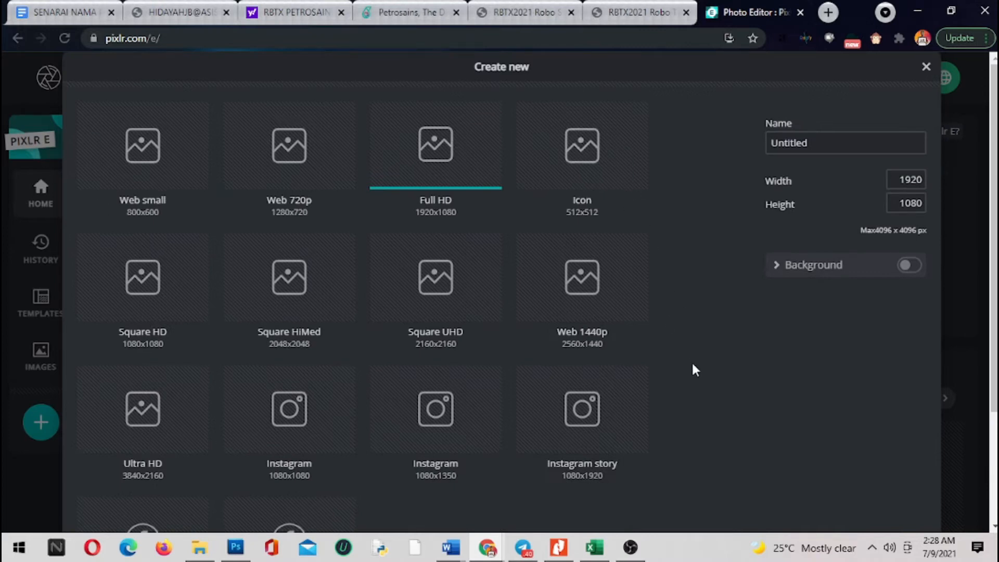
{"action": "left_click", "coordinate": [898, 180]}
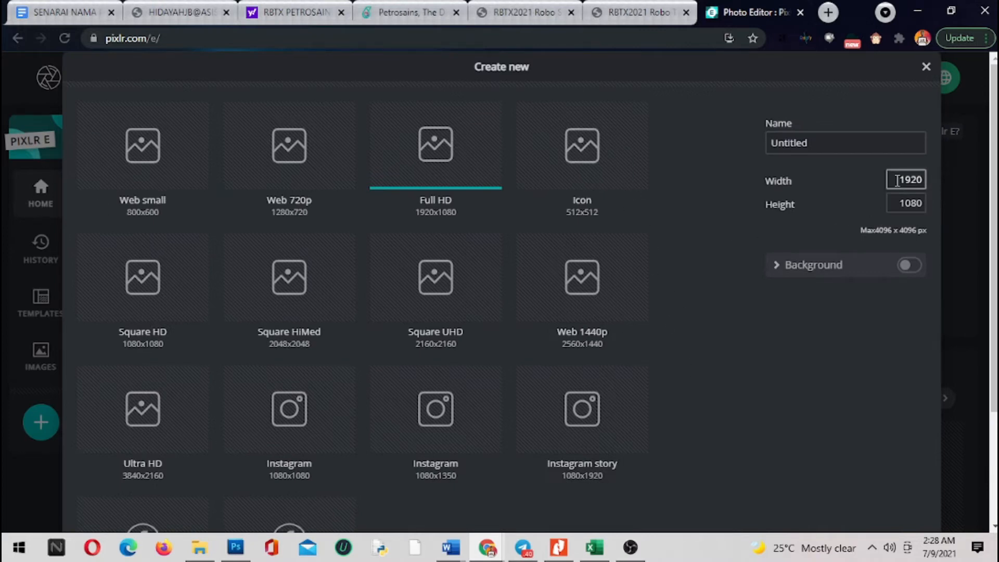
{"action": "left_click_drag", "start_coordinate": [898, 179], "coordinate": [931, 183]}
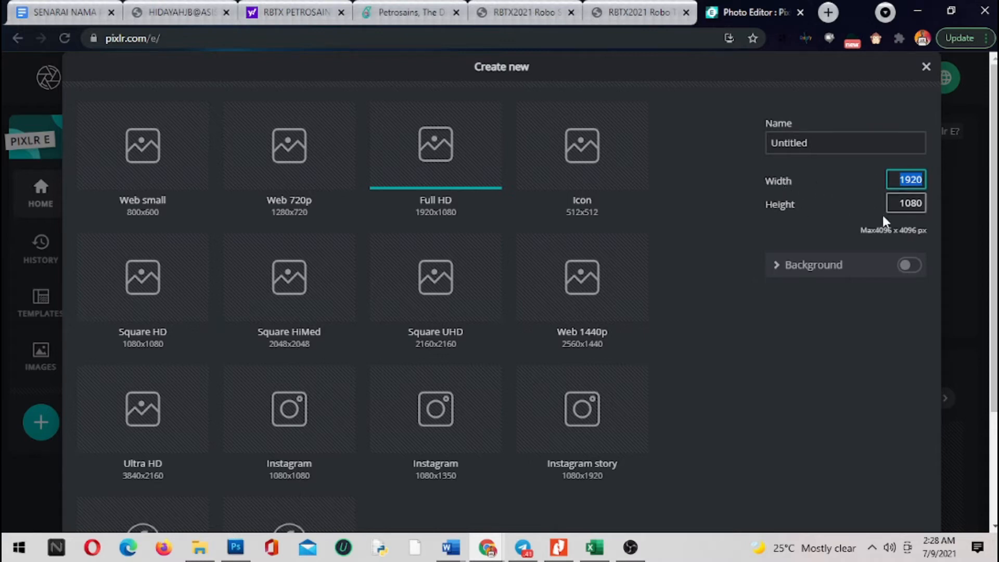
{"action": "left_click_drag", "start_coordinate": [899, 203], "coordinate": [931, 205]}
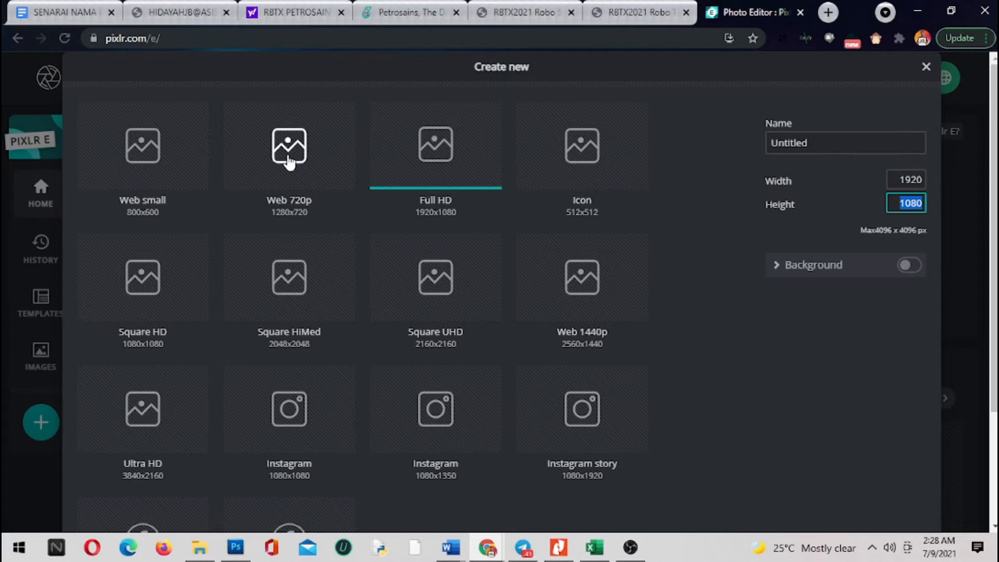
Create a blank canvas from the Web 720p preset, 1280x720, with no background.
{"action": "left_click", "coordinate": [290, 159]}
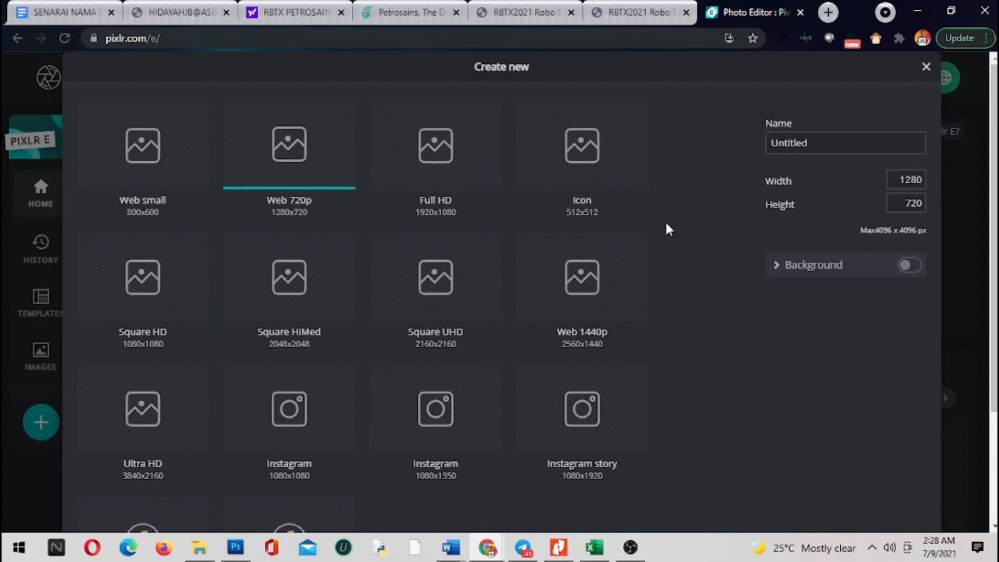
{"action": "scroll", "coordinate": [754, 362], "scroll_direction": "down", "scroll_amount": 3}
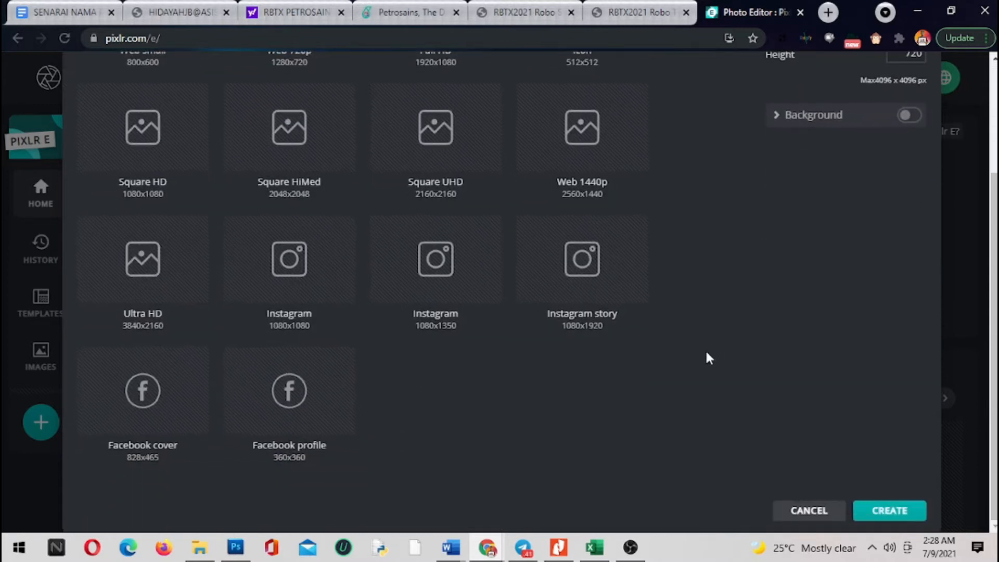
{"action": "left_click", "coordinate": [887, 511]}
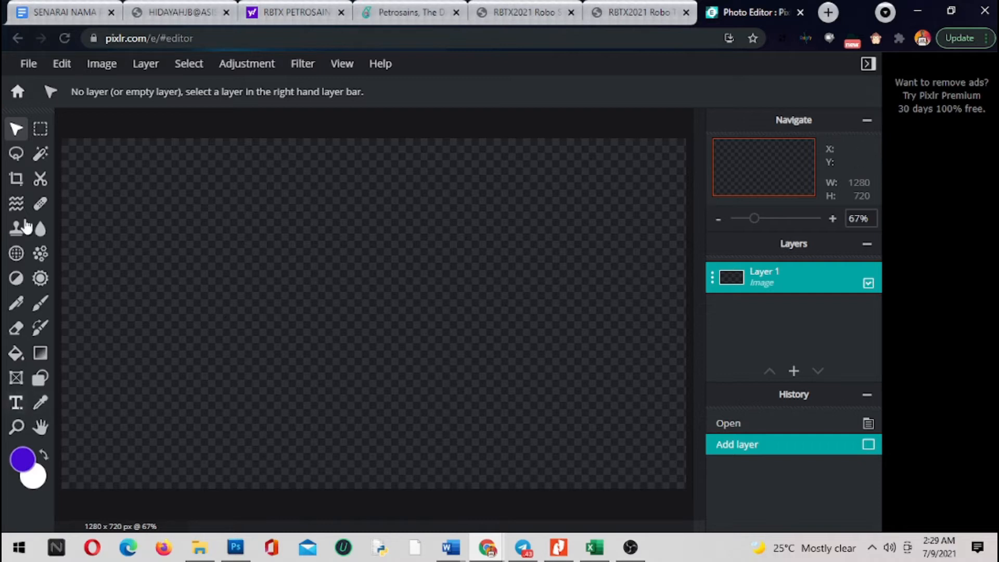
Add a new text layer to the canvas reading "MURAQABAH".
{"action": "left_click", "coordinate": [16, 408]}
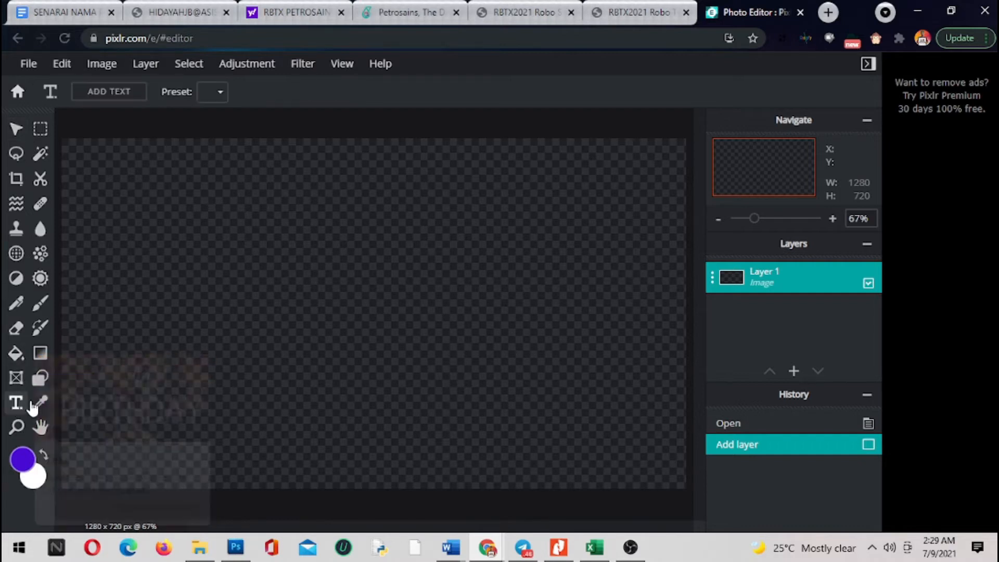
{"action": "left_click", "coordinate": [343, 307]}
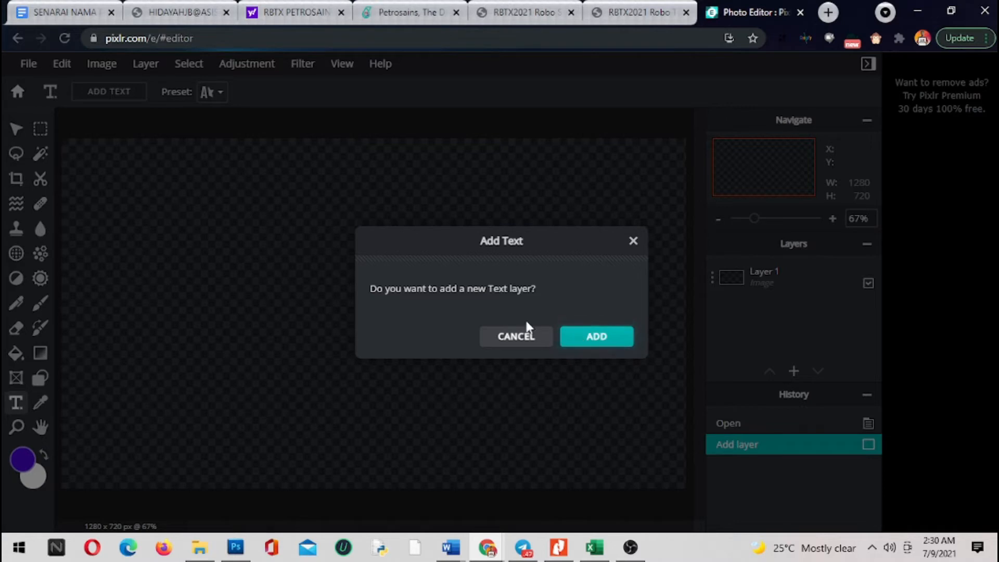
{"action": "left_click", "coordinate": [596, 337]}
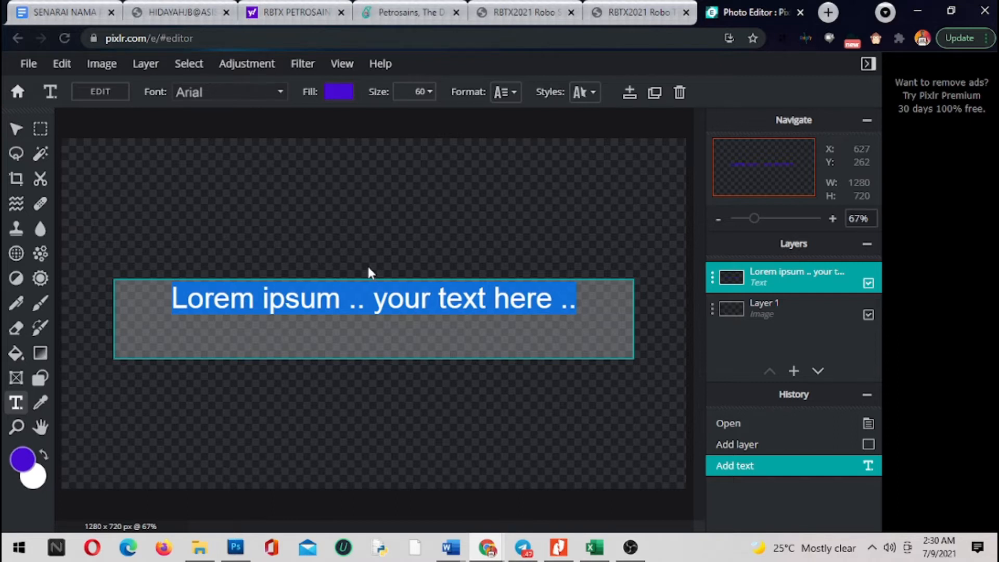
{"action": "type", "text": "M"}
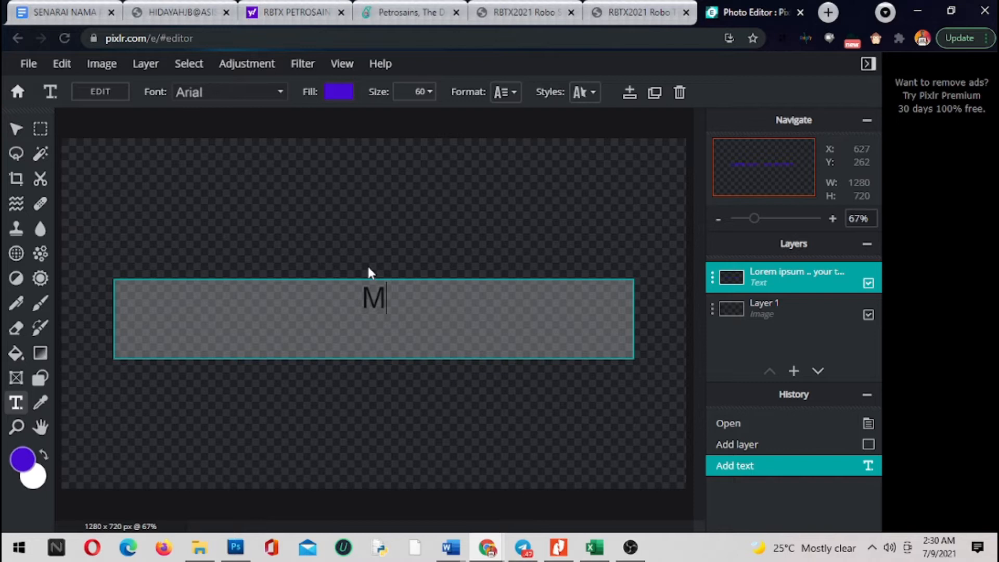
{"action": "type", "text": "URAQABAH"}
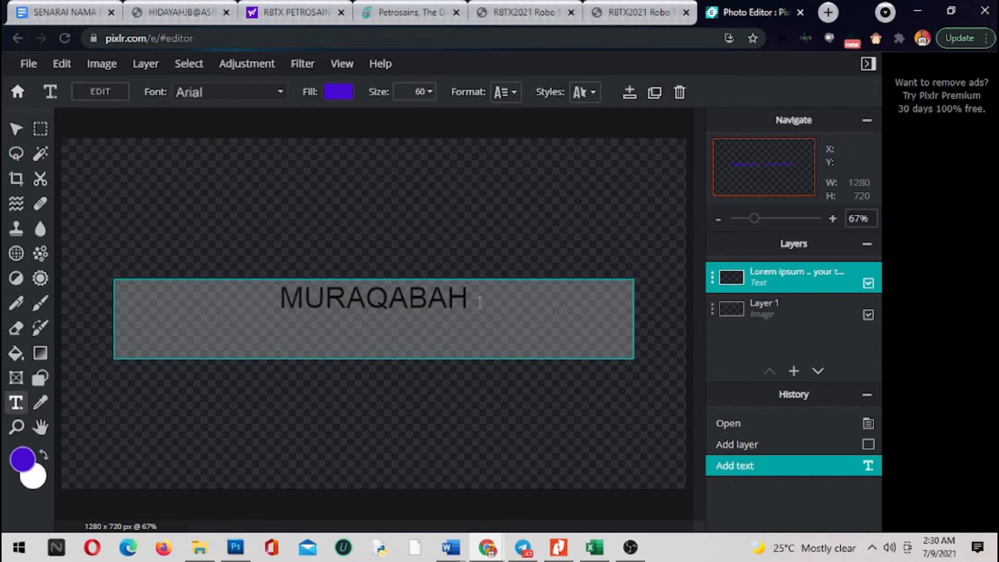
Change the font of the MURAQABAH text to Beornheard.
{"action": "left_click_drag", "start_coordinate": [471, 299], "coordinate": [241, 310]}
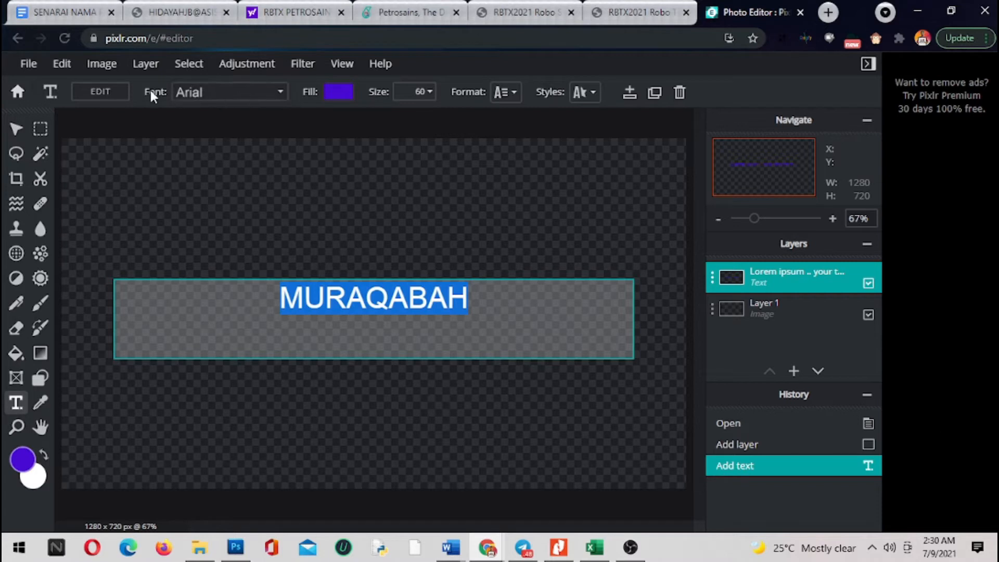
{"action": "left_click", "coordinate": [265, 94]}
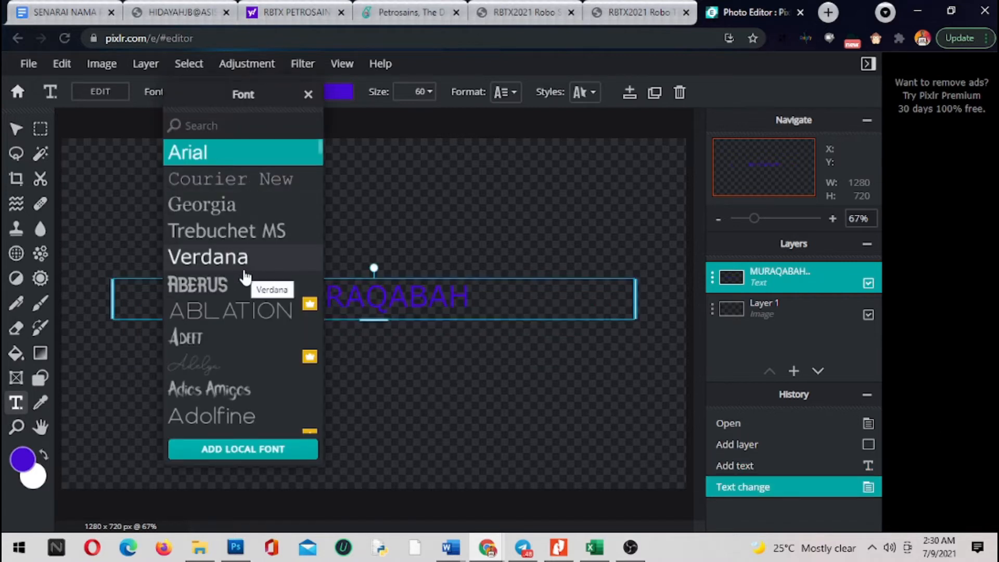
{"action": "scroll", "coordinate": [245, 274], "scroll_direction": "down", "scroll_amount": 4}
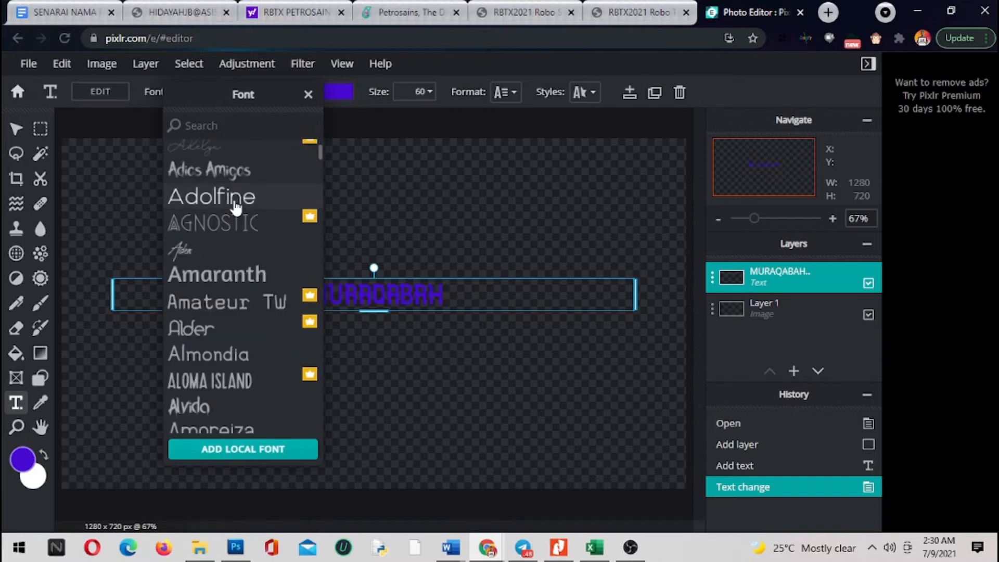
{"action": "scroll", "coordinate": [235, 206], "scroll_direction": "down", "scroll_amount": 3}
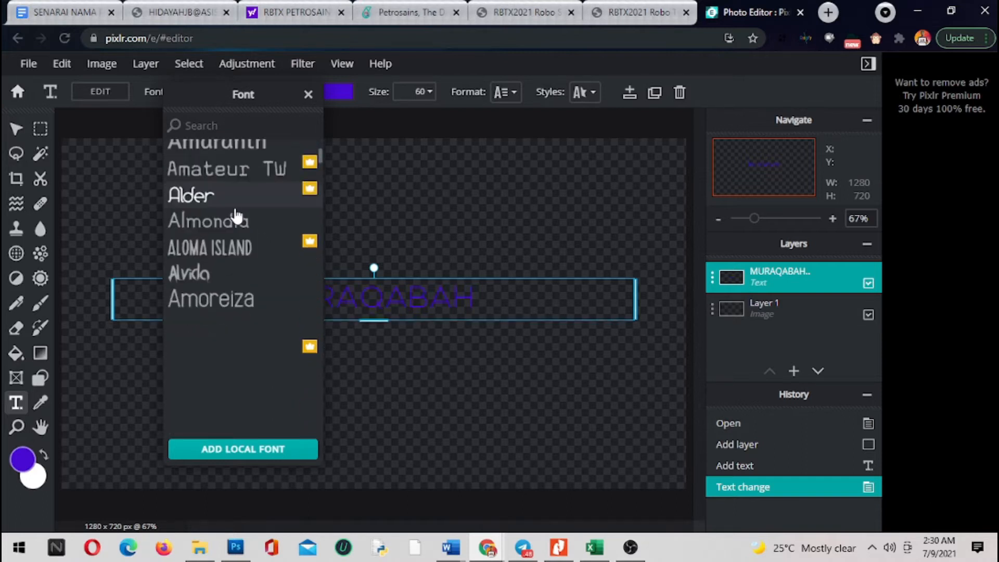
{"action": "scroll", "coordinate": [248, 294], "scroll_direction": "down", "scroll_amount": 3}
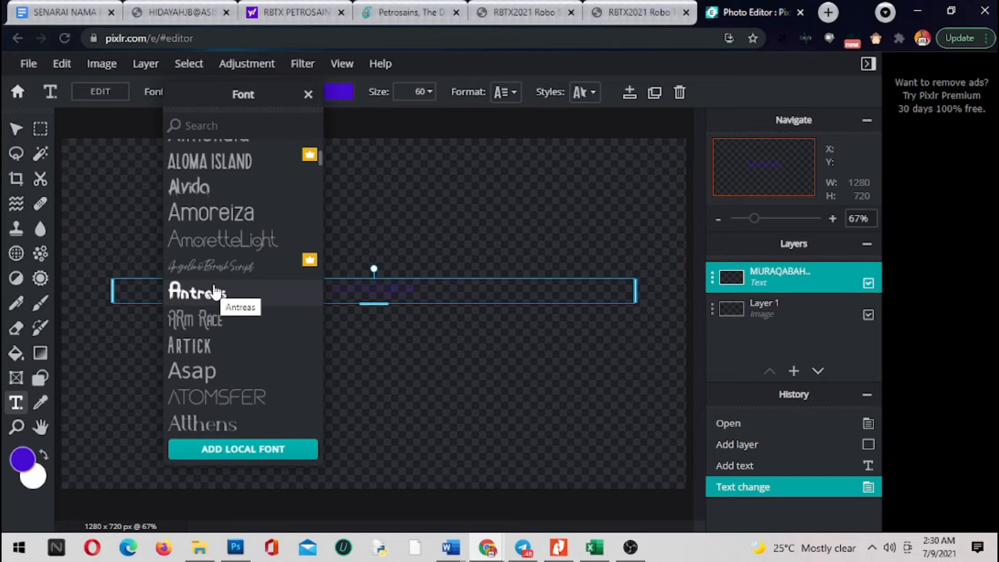
{"action": "scroll", "coordinate": [231, 333], "scroll_direction": "down", "scroll_amount": 3}
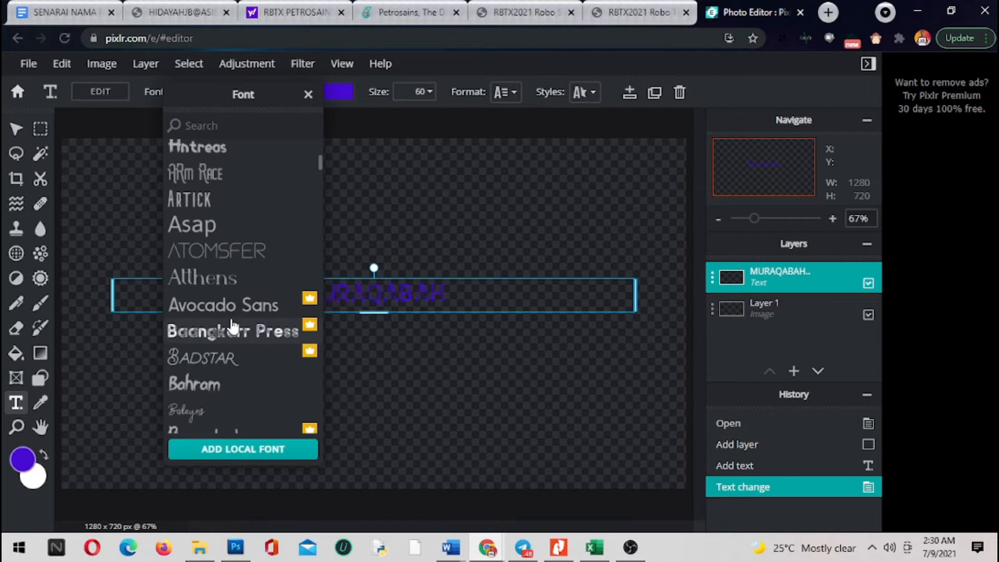
{"action": "scroll", "coordinate": [240, 320], "scroll_direction": "down", "scroll_amount": 2}
{"action": "scroll", "coordinate": [241, 323], "scroll_direction": "down", "scroll_amount": 1}
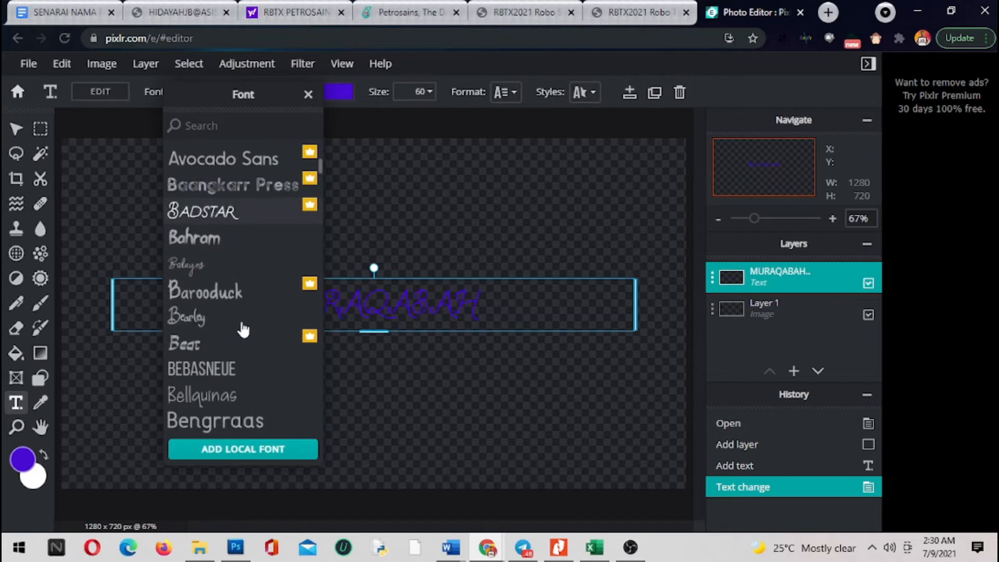
{"action": "scroll", "coordinate": [241, 328], "scroll_direction": "down", "scroll_amount": 3}
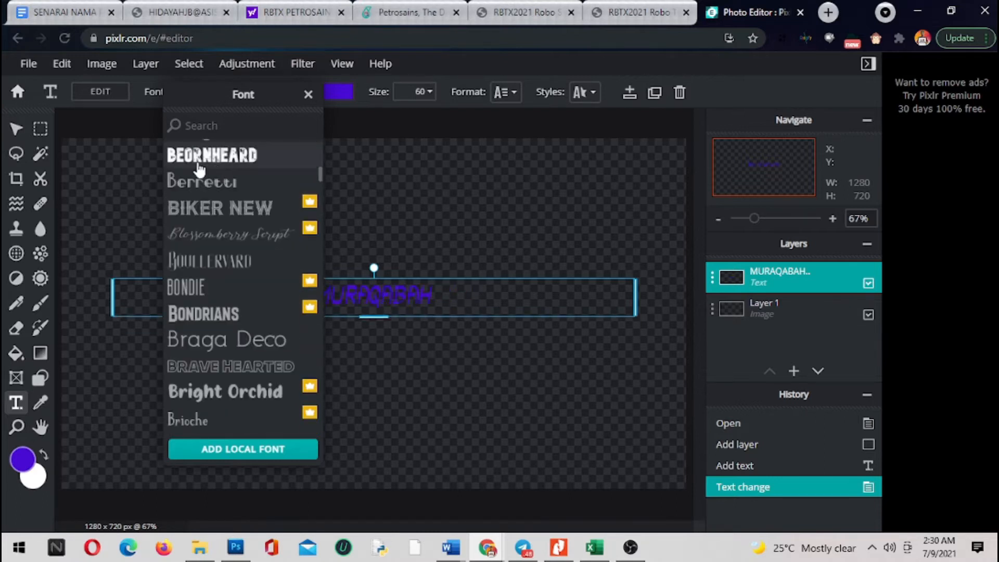
{"action": "left_click", "coordinate": [224, 159]}
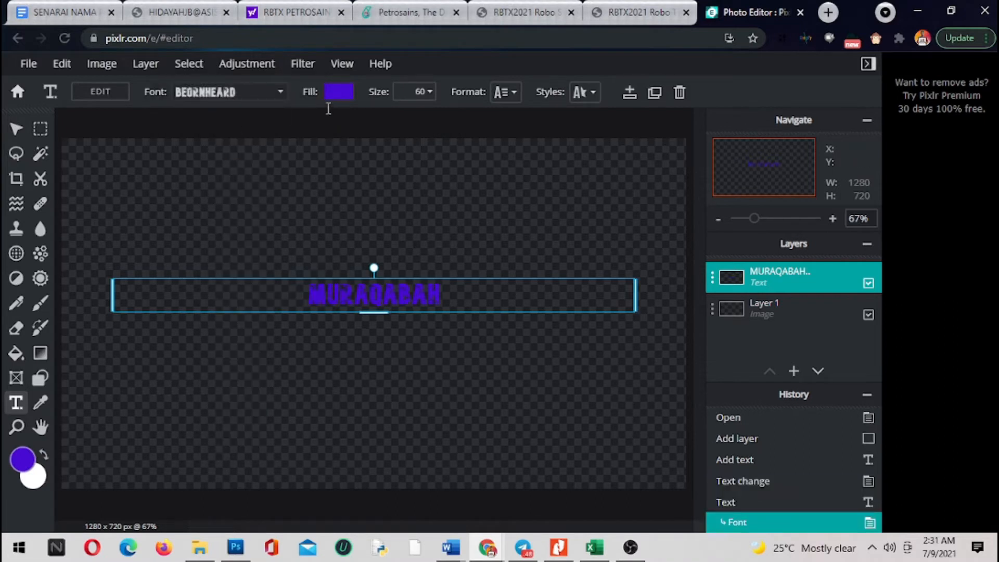
Set the MURAQABAH text's font size to 300.
{"action": "left_click", "coordinate": [429, 91]}
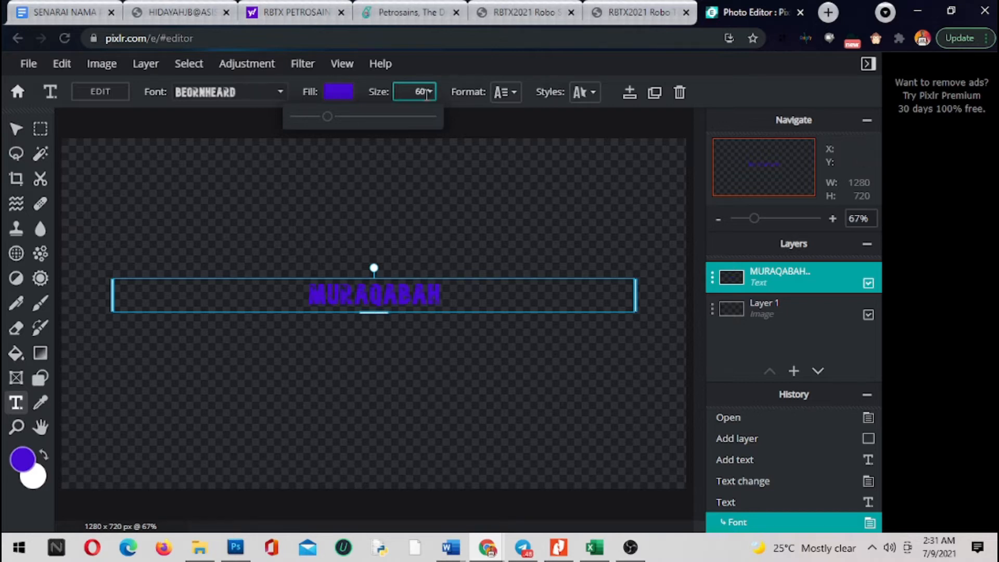
{"action": "left_click_drag", "start_coordinate": [425, 91], "coordinate": [413, 91]}
{"action": "key", "text": "BackSpace"}
{"action": "type", "text": "300"}
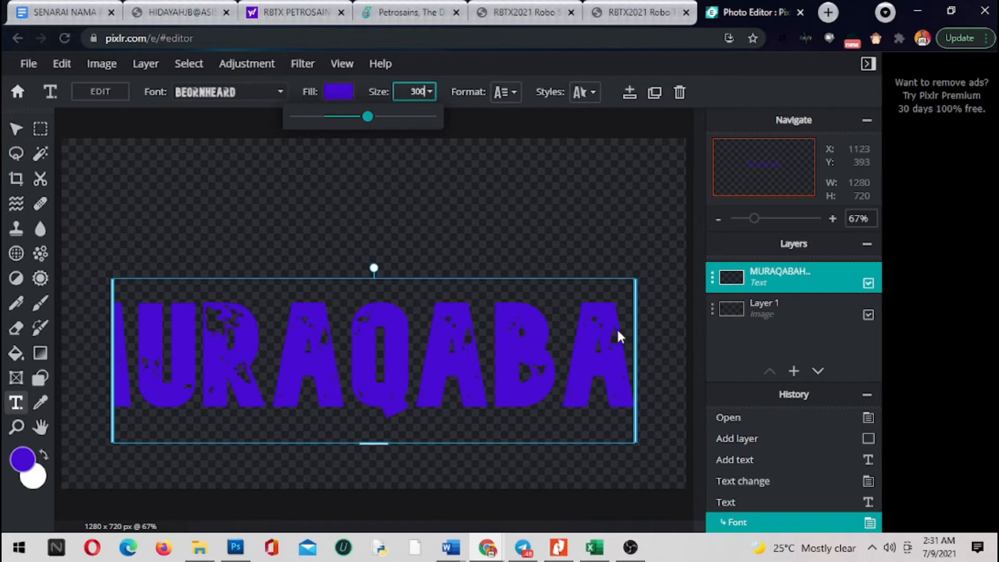
{"action": "left_click", "coordinate": [498, 290]}
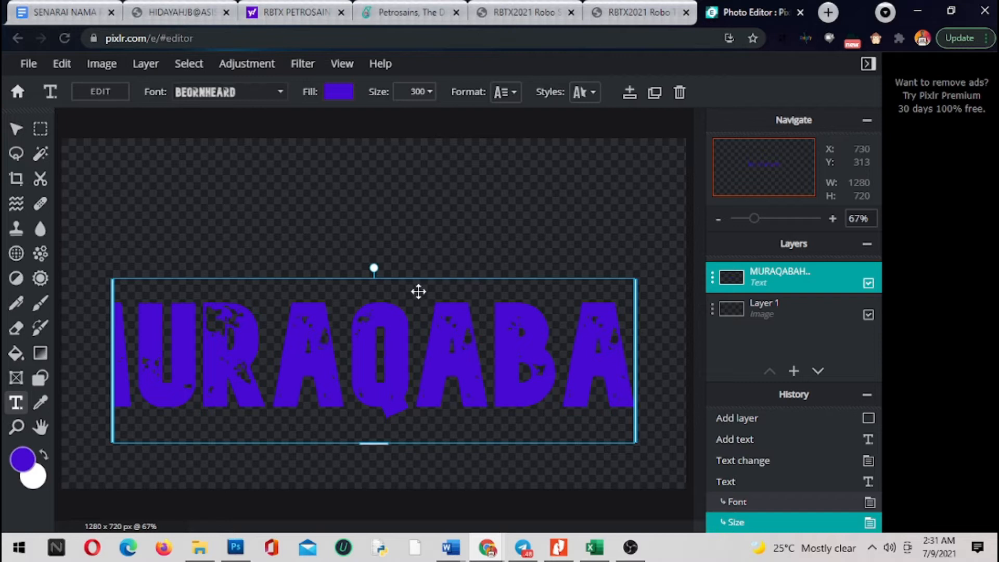
Widen the MURAQABAH text box on both sides to nearly the canvas width and move it up to mid-canvas.
{"action": "left_click_drag", "start_coordinate": [634, 336], "coordinate": [676, 336]}
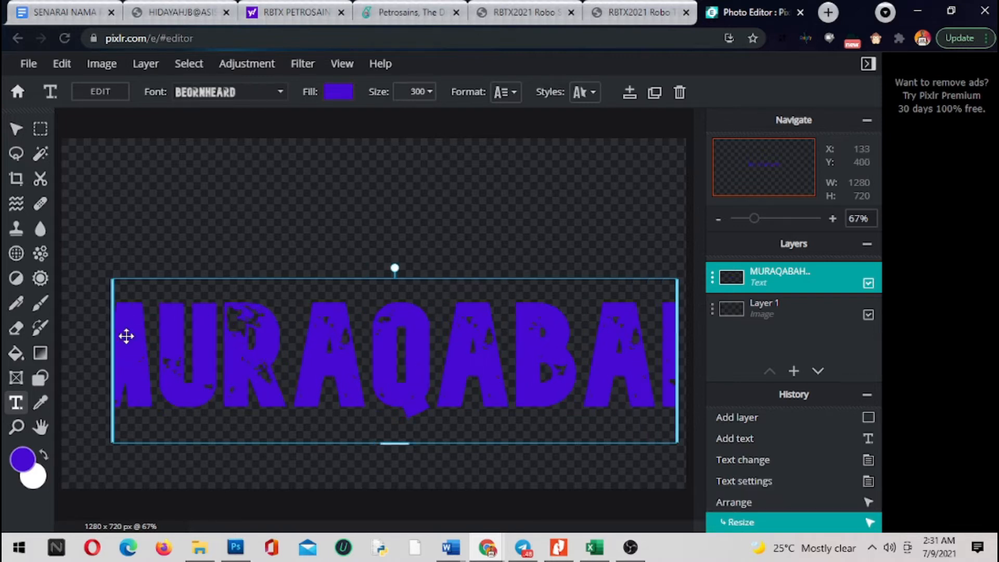
{"action": "left_click_drag", "start_coordinate": [112, 345], "coordinate": [79, 342]}
{"action": "left_click_drag", "start_coordinate": [337, 290], "coordinate": [334, 261]}
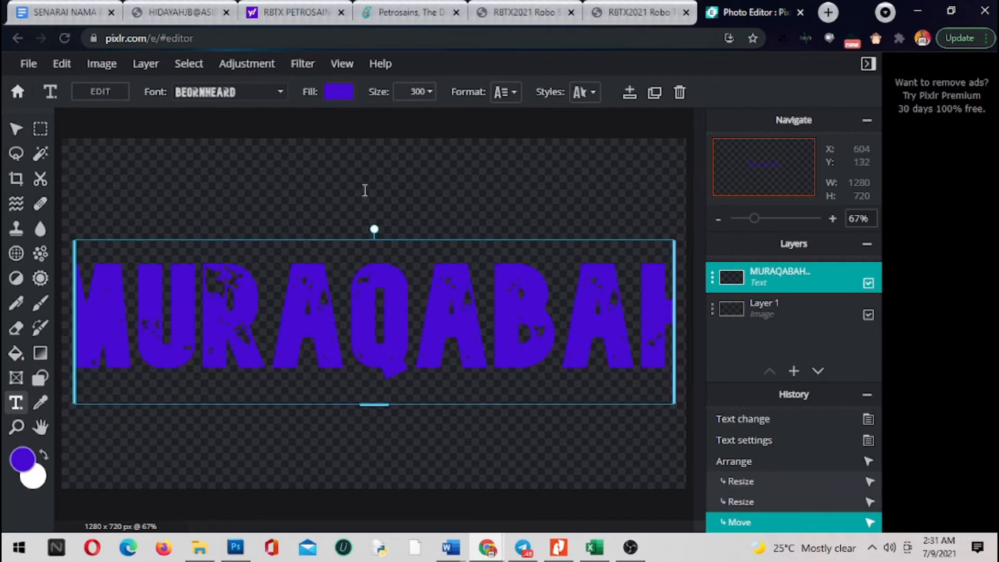
Reduce the MURAQABAH text's font size to 265 so the whole word fits inside its box.
{"action": "left_click", "coordinate": [430, 92]}
{"action": "left_click_drag", "start_coordinate": [368, 117], "coordinate": [365, 120]}
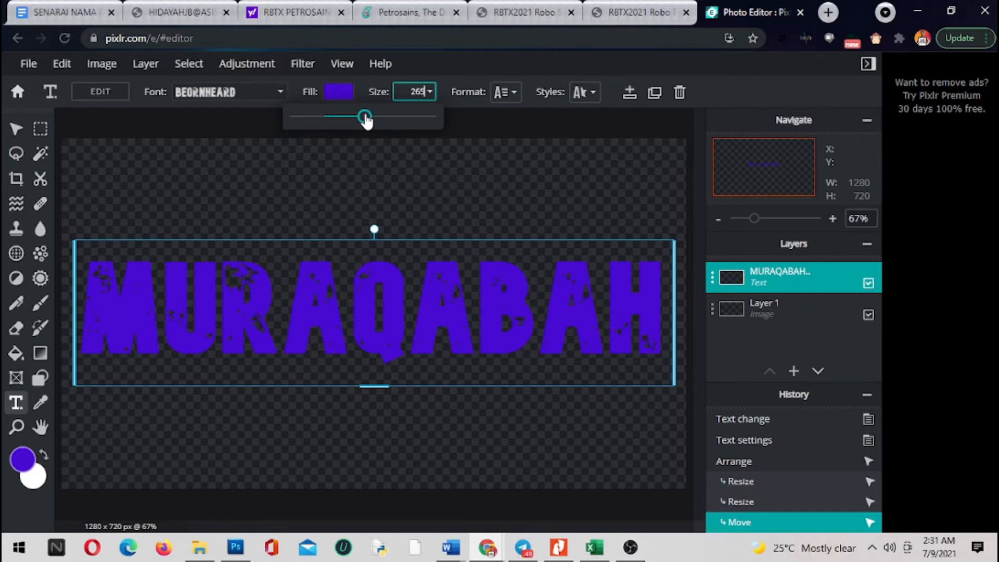
{"action": "left_click_drag", "start_coordinate": [365, 119], "coordinate": [366, 121]}
{"action": "left_click", "coordinate": [491, 126]}
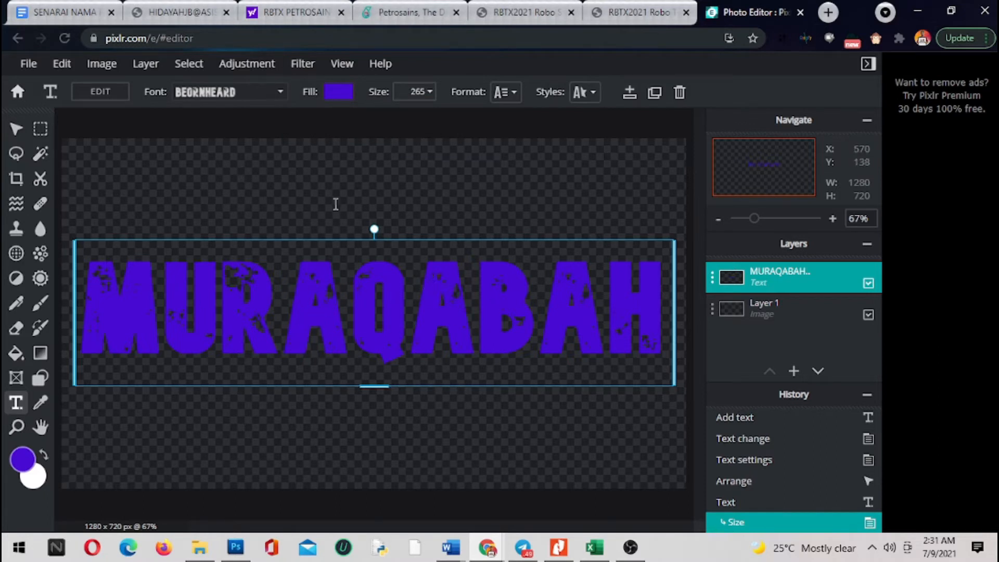
Tighten the letter spacing of the MURAQABAH text to -20.
{"action": "left_click", "coordinate": [510, 94]}
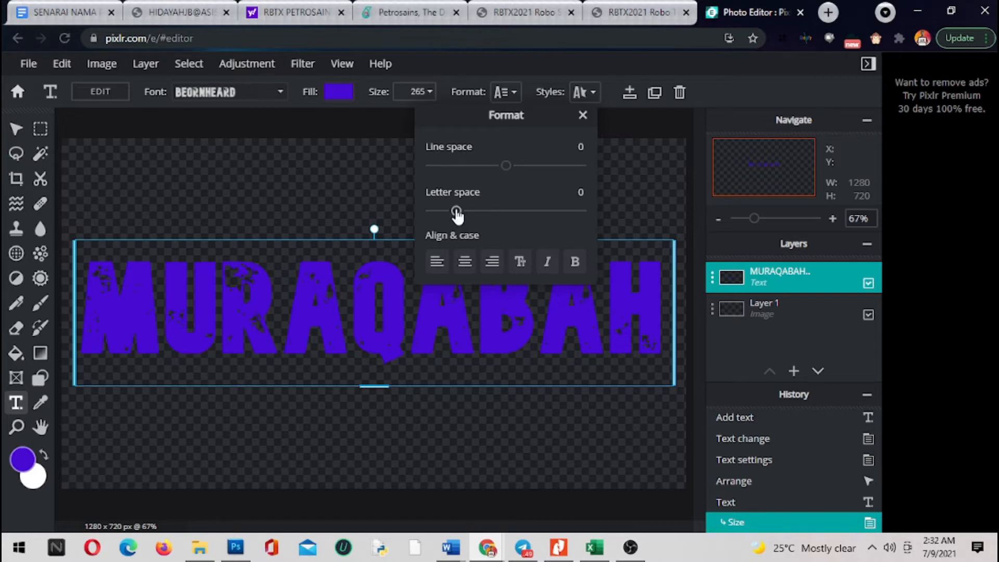
{"action": "left_click_drag", "start_coordinate": [456, 214], "coordinate": [430, 211]}
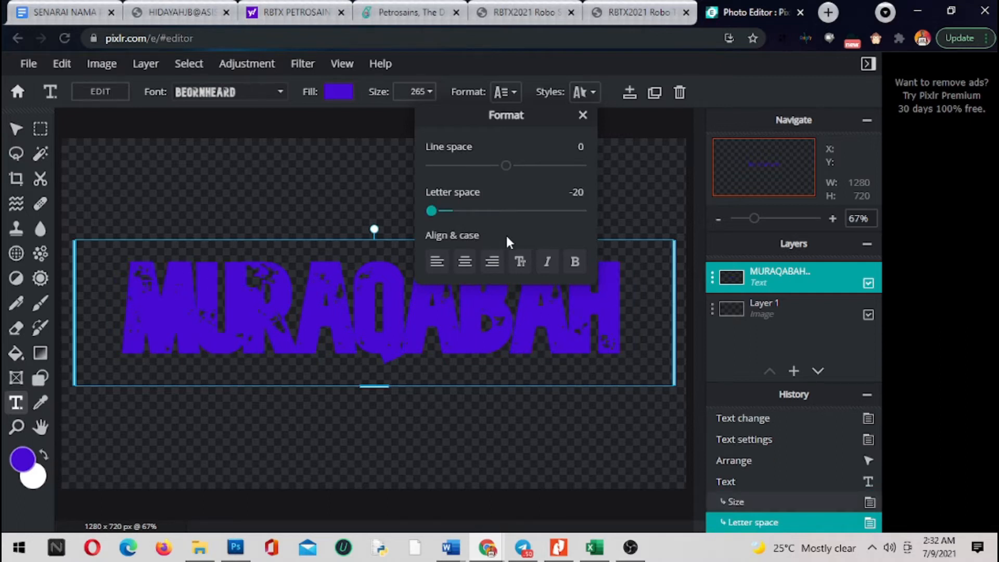
Set the line spacing of the MURAQABAH text to -2.
{"action": "left_click", "coordinate": [583, 116]}
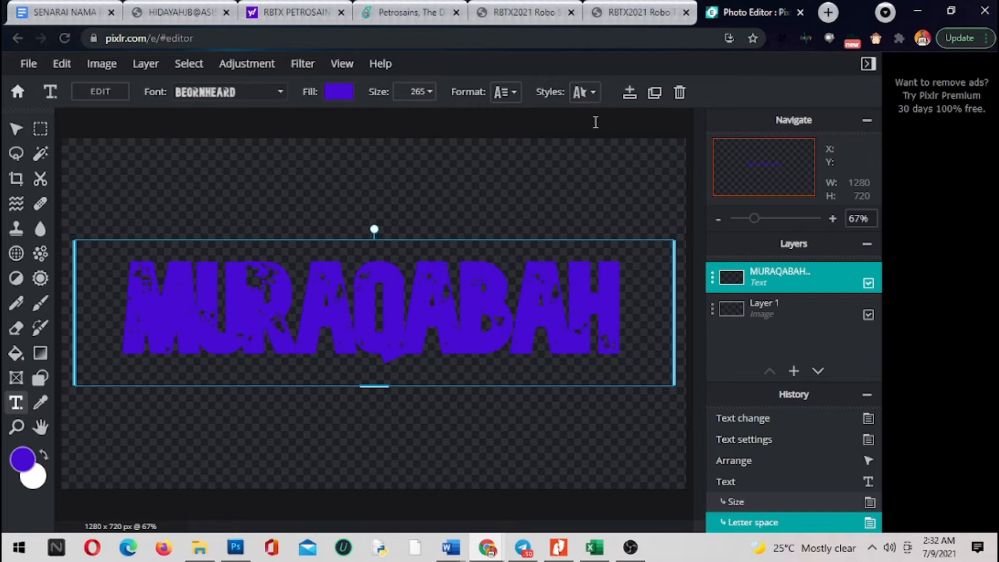
{"action": "left_click", "coordinate": [507, 93]}
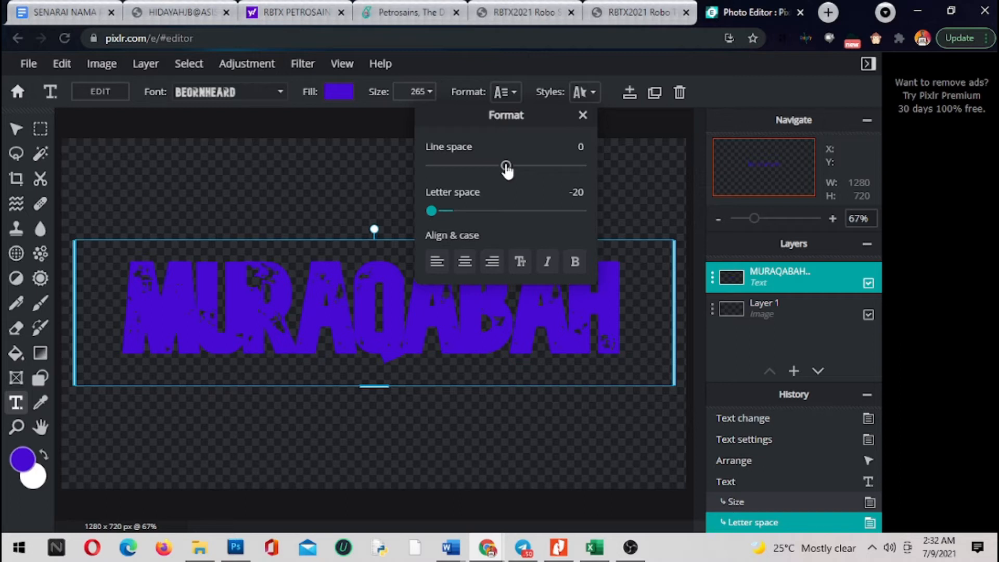
{"action": "mouse_move", "coordinate": [507, 169]}
{"action": "left_mouse_down"}
{"action": "mouse_move", "coordinate": [477, 176]}
{"action": "mouse_move", "coordinate": [502, 177]}
{"action": "left_mouse_up"}
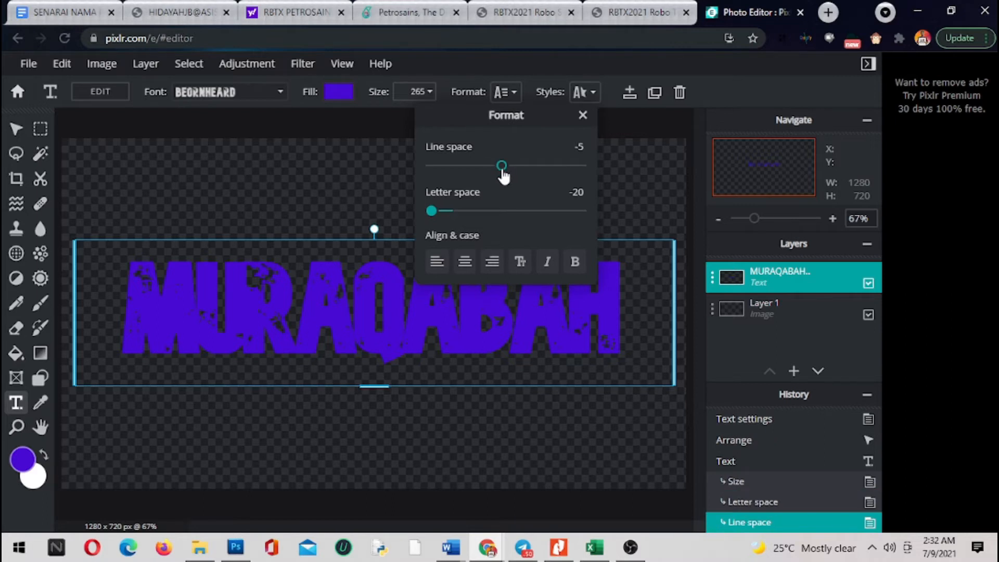
{"action": "mouse_move", "coordinate": [503, 176]}
{"action": "left_mouse_down"}
{"action": "mouse_move", "coordinate": [550, 178]}
{"action": "mouse_move", "coordinate": [455, 174]}
{"action": "mouse_move", "coordinate": [522, 172]}
{"action": "mouse_move", "coordinate": [465, 174]}
{"action": "mouse_move", "coordinate": [504, 178]}
{"action": "left_mouse_up"}
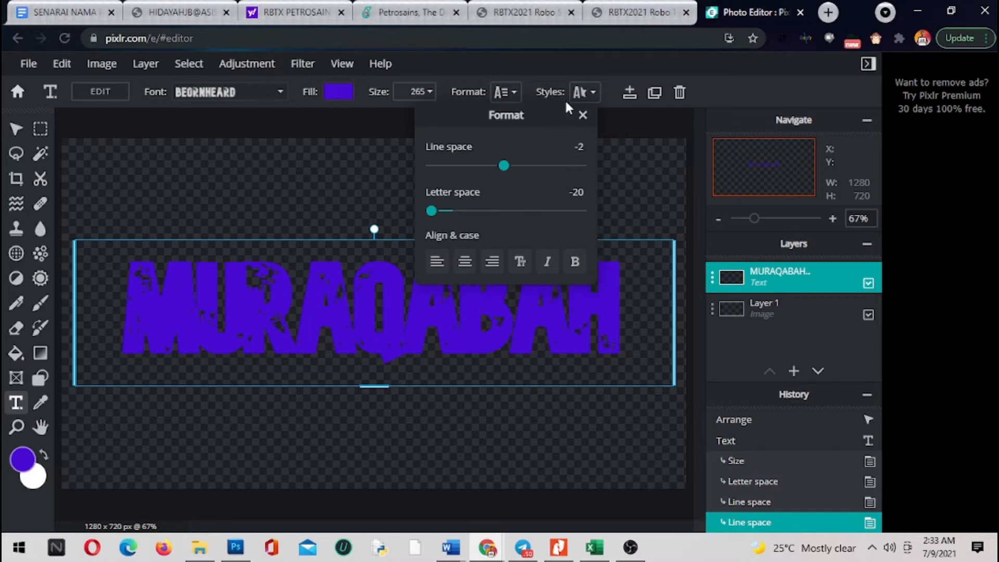
{"action": "left_click", "coordinate": [472, 89]}
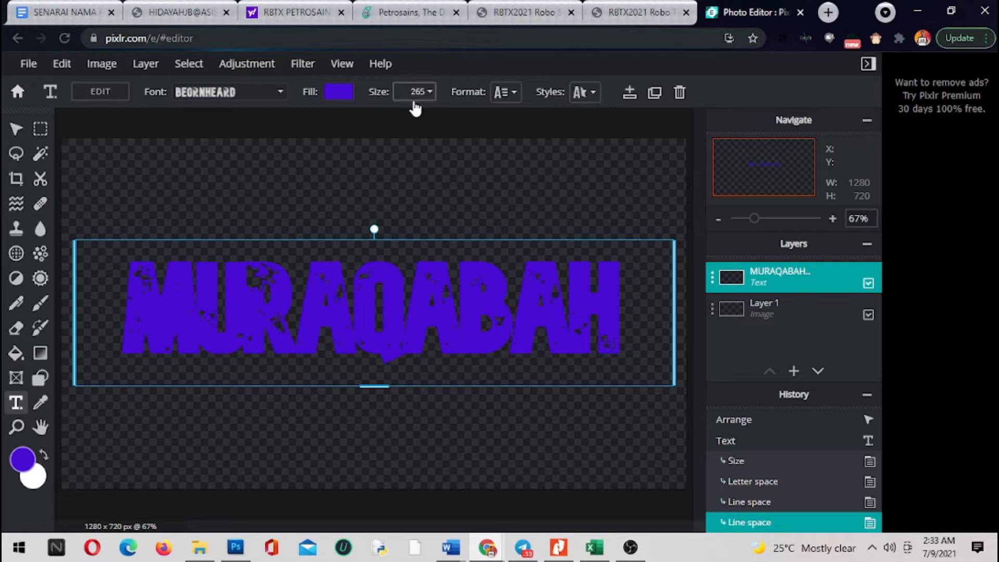
Nudge the MURAQABAH text slightly down and increase its font size to 305.
{"action": "left_click_drag", "start_coordinate": [374, 289], "coordinate": [374, 291]}
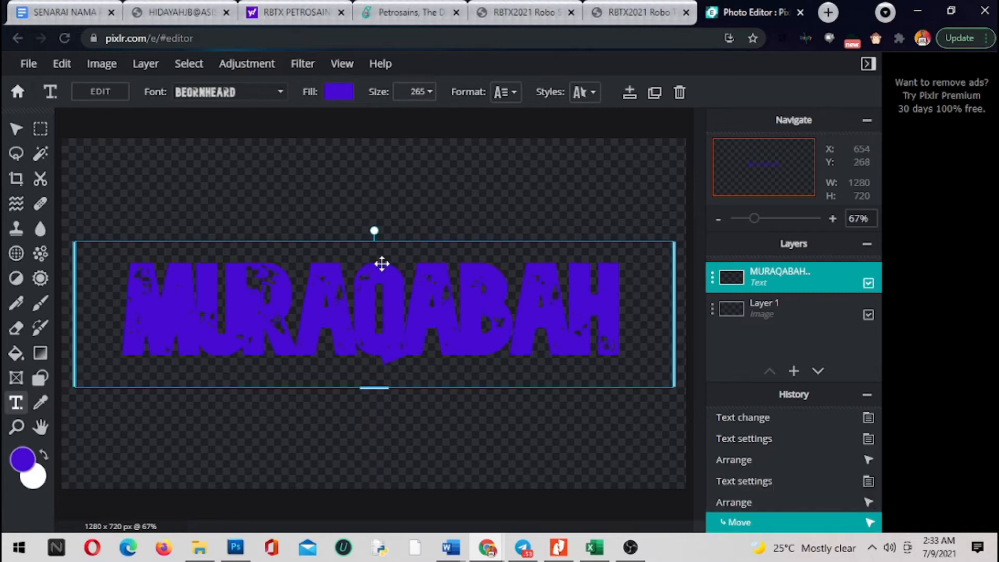
{"action": "left_click", "coordinate": [411, 92]}
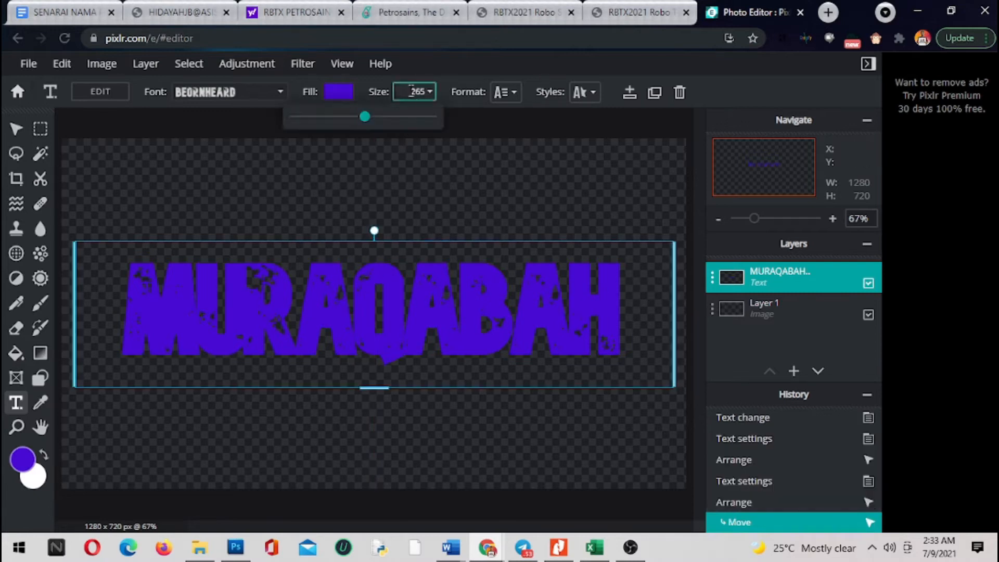
{"action": "left_click_drag", "start_coordinate": [370, 120], "coordinate": [369, 119]}
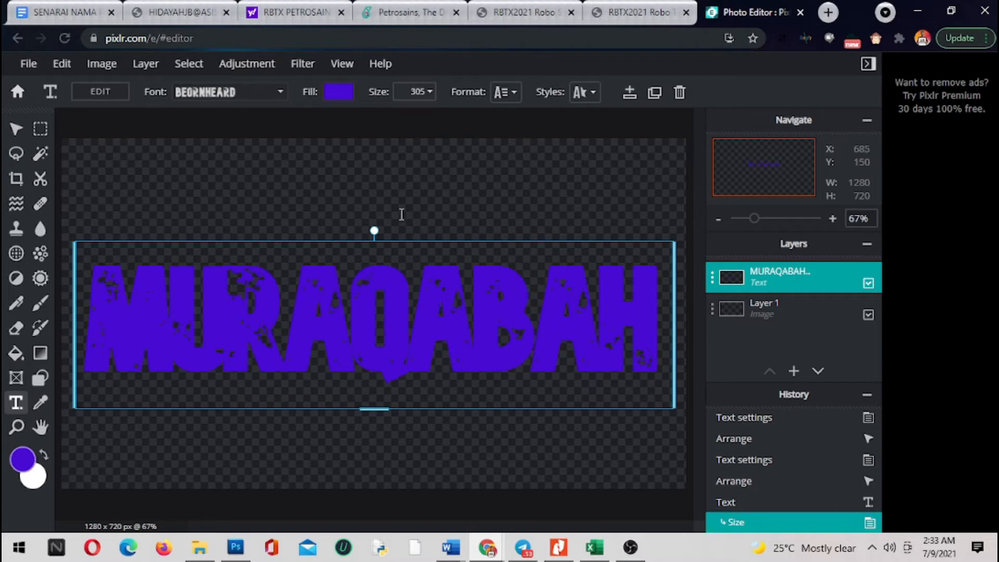
Open Google in a new browser tab and search for "geometric background".
{"action": "left_click", "coordinate": [827, 15]}
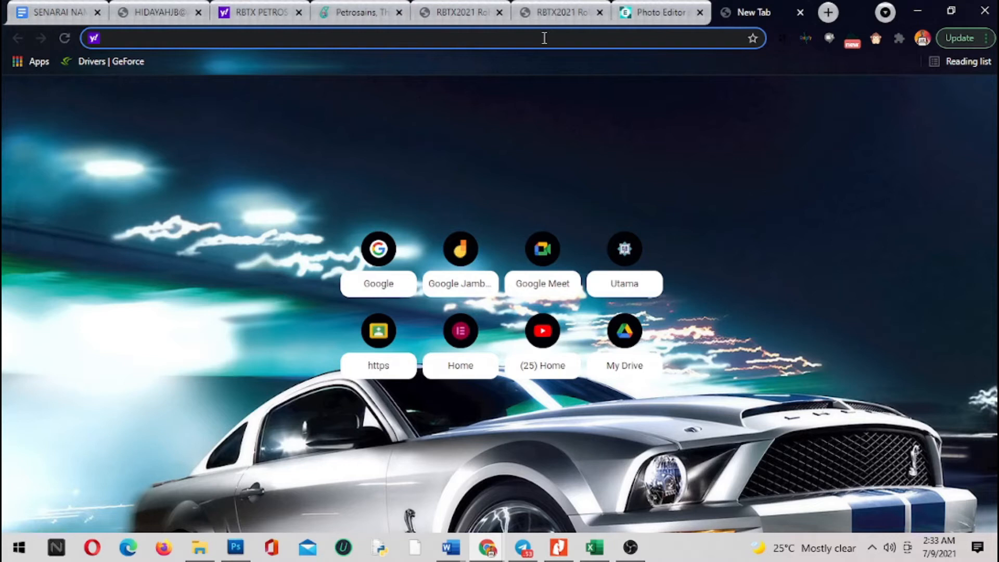
{"action": "type", "text": "GOO"}
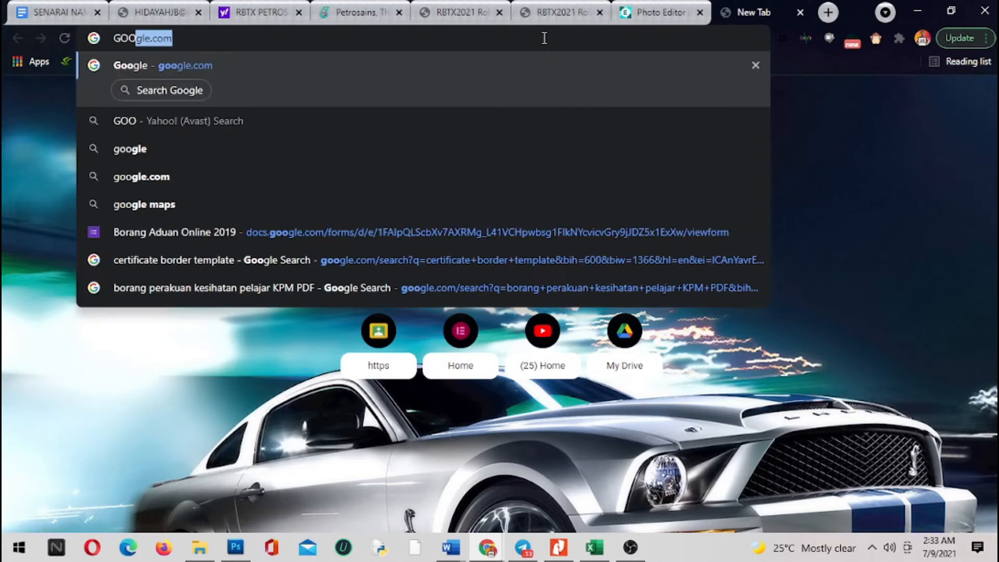
{"action": "key", "text": "Return"}
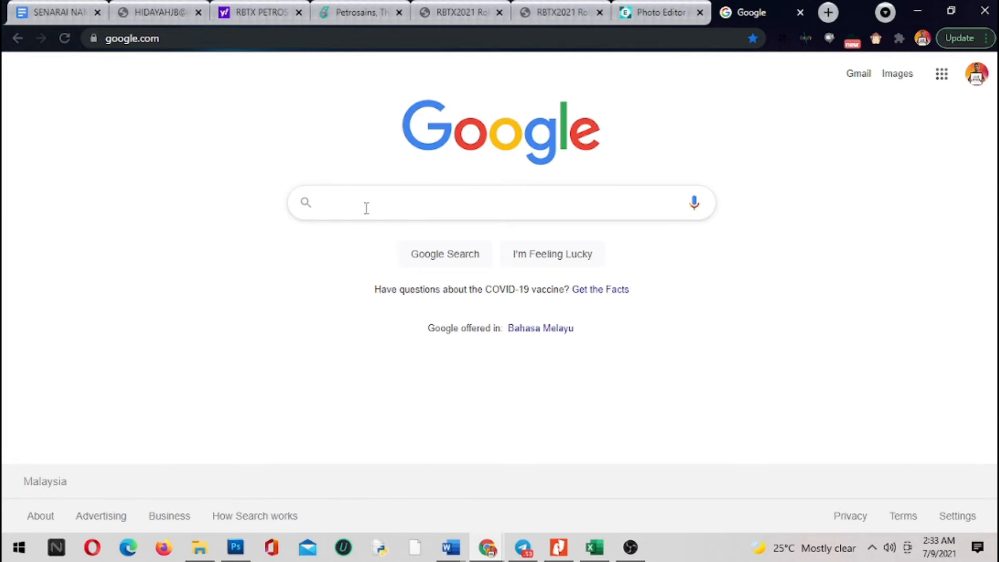
{"action": "type", "text": "GEOMETR"}
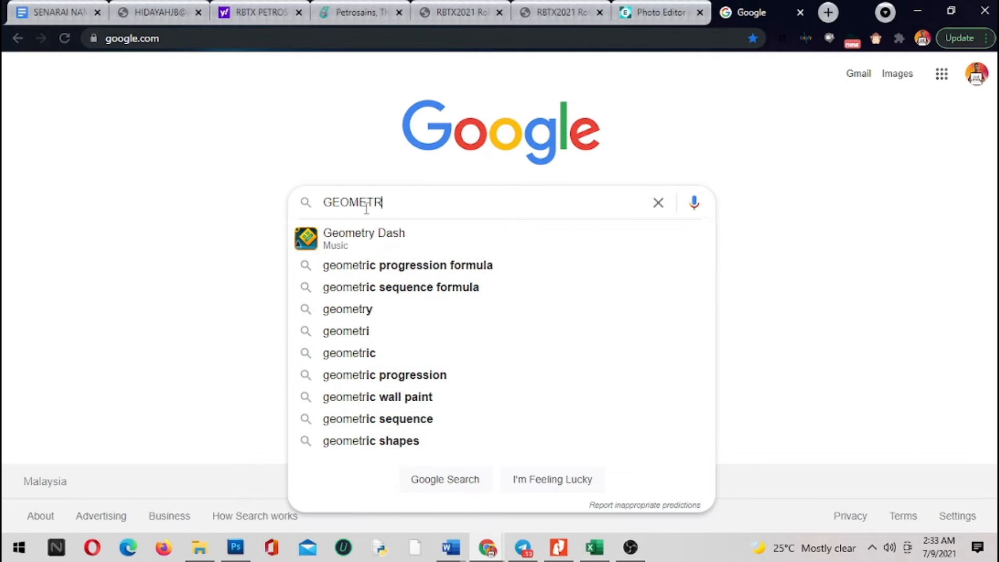
{"action": "type", "text": "IC "}
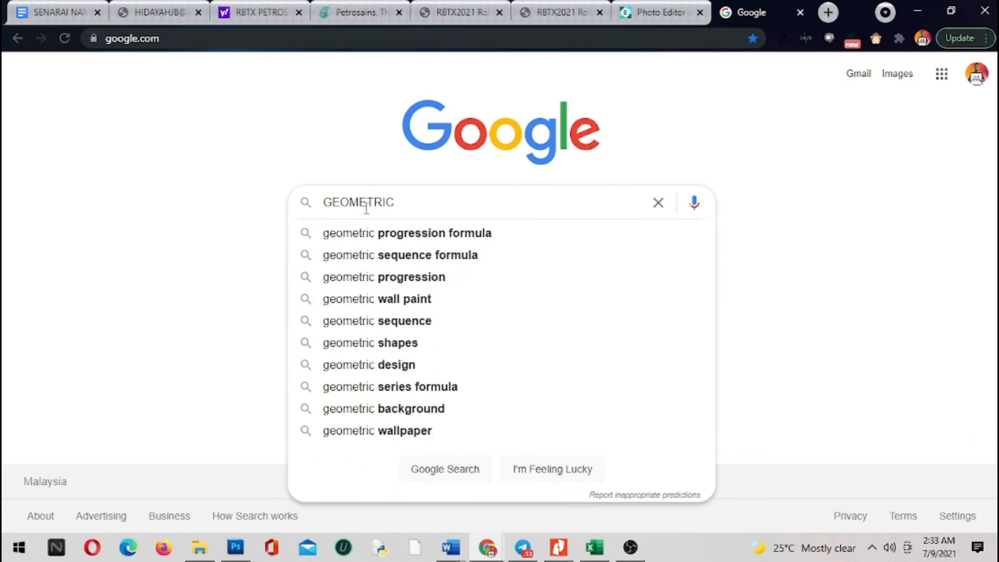
{"action": "type", "text": "BA"}
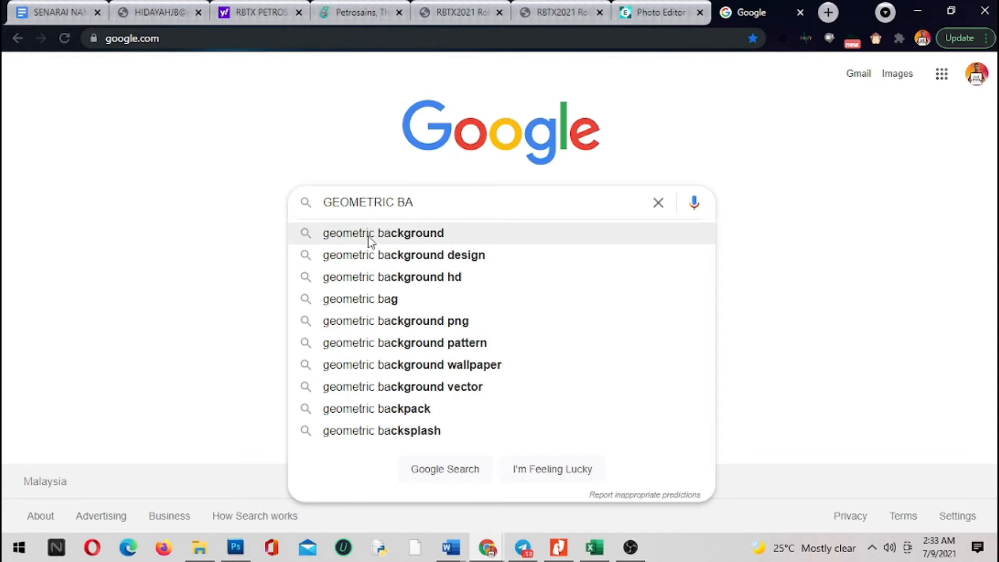
{"action": "left_click", "coordinate": [420, 240]}
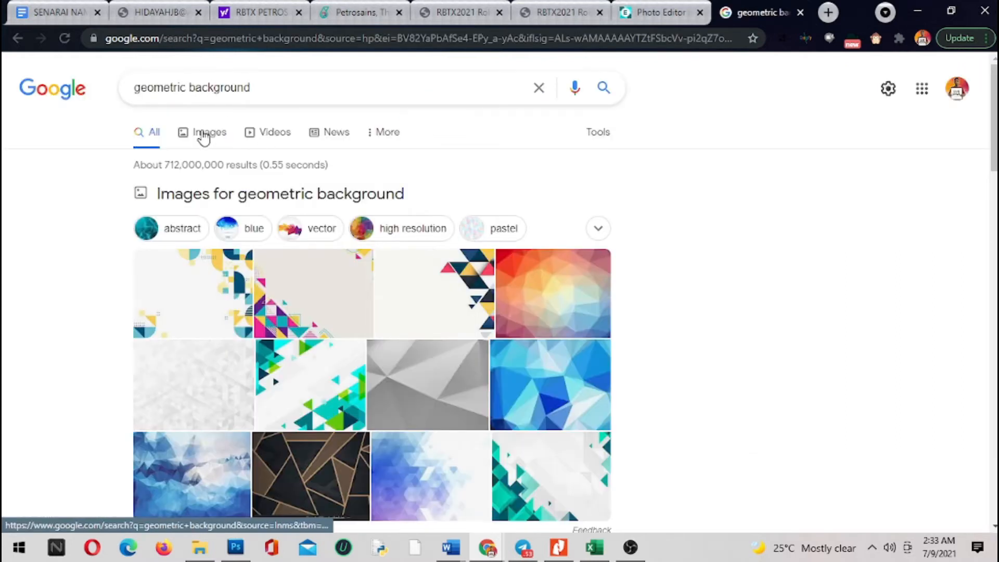
Show the image results for the geometric background search and filter them to the Large size.
{"action": "left_click", "coordinate": [203, 136]}
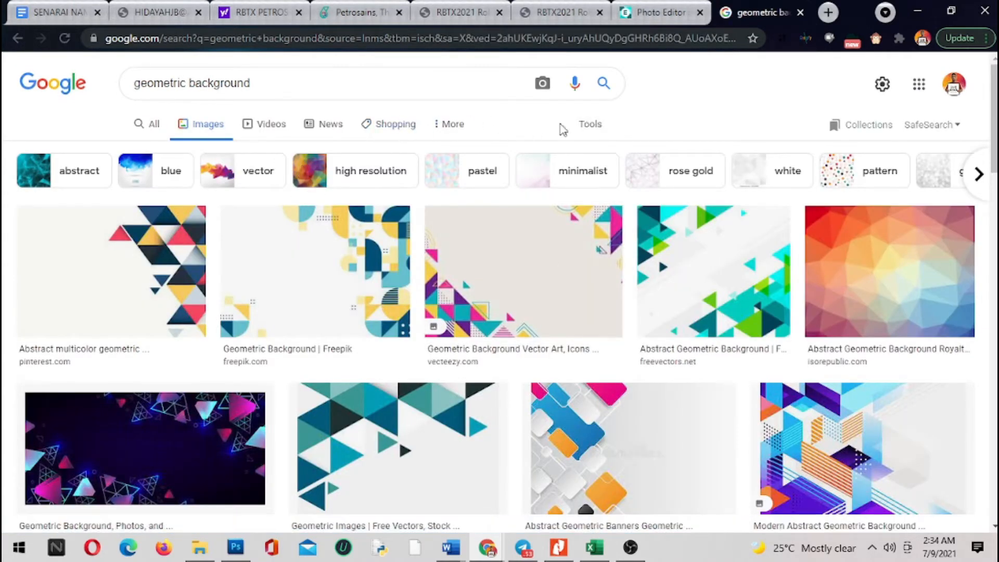
{"action": "left_click", "coordinate": [598, 134]}
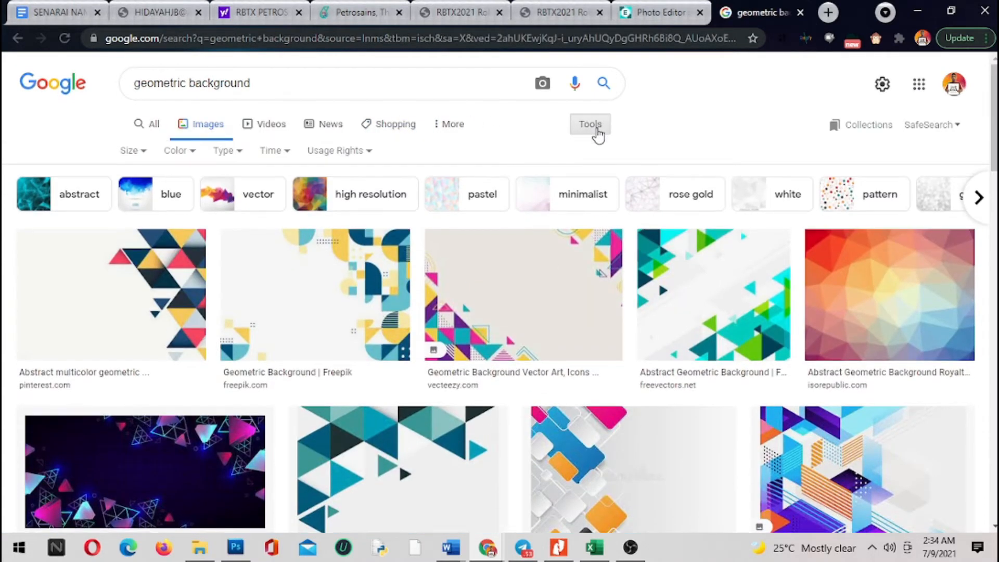
{"action": "left_click", "coordinate": [144, 154]}
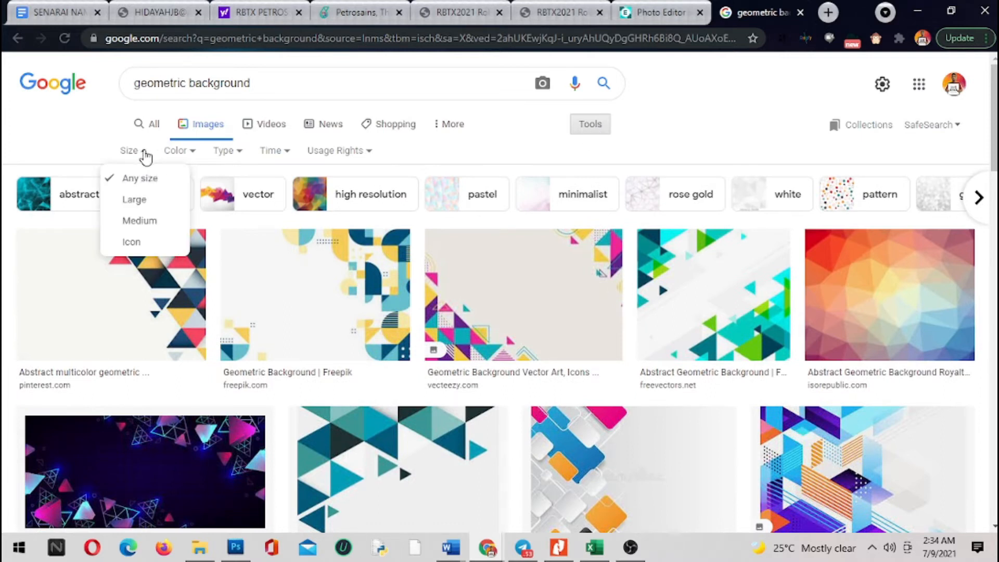
{"action": "left_click", "coordinate": [136, 200]}
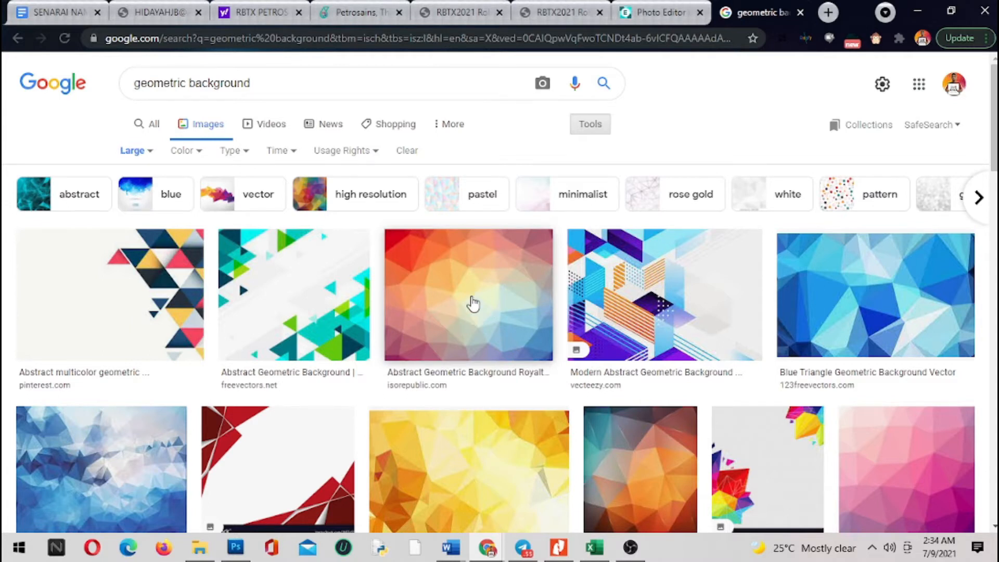
Browse the large image results and open the preview of the blue, magenta and orange abstract geometric background from psdgraphics.com.
{"action": "scroll", "coordinate": [472, 303], "scroll_direction": "down", "scroll_amount": 4}
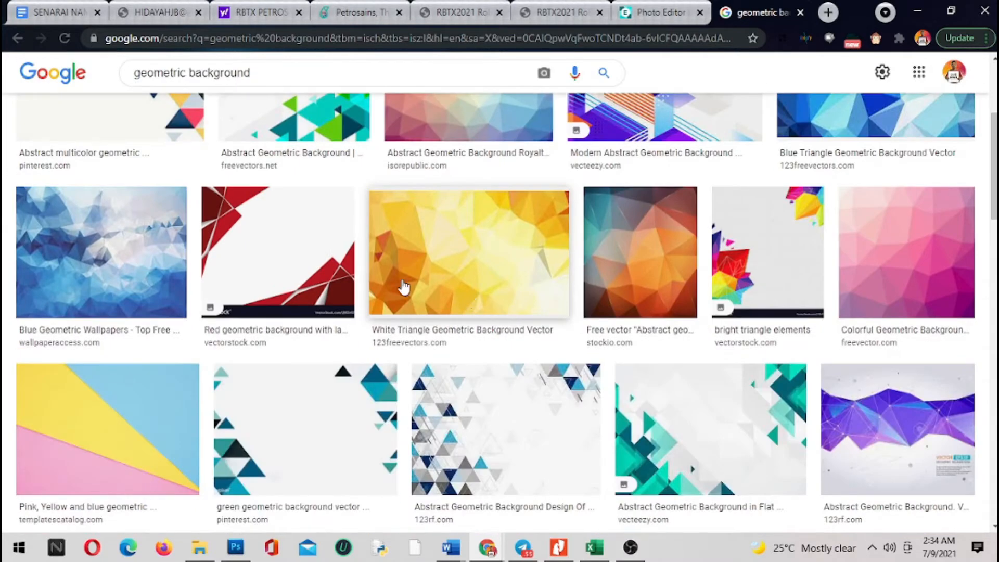
{"action": "scroll", "coordinate": [447, 261], "scroll_direction": "down", "scroll_amount": 4}
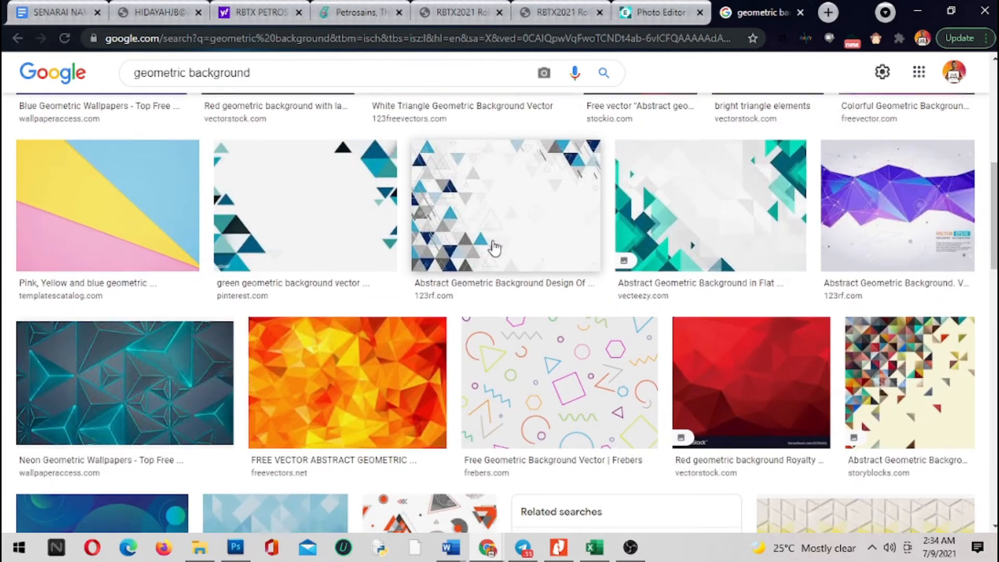
{"action": "scroll", "coordinate": [496, 246], "scroll_direction": "down", "scroll_amount": 3}
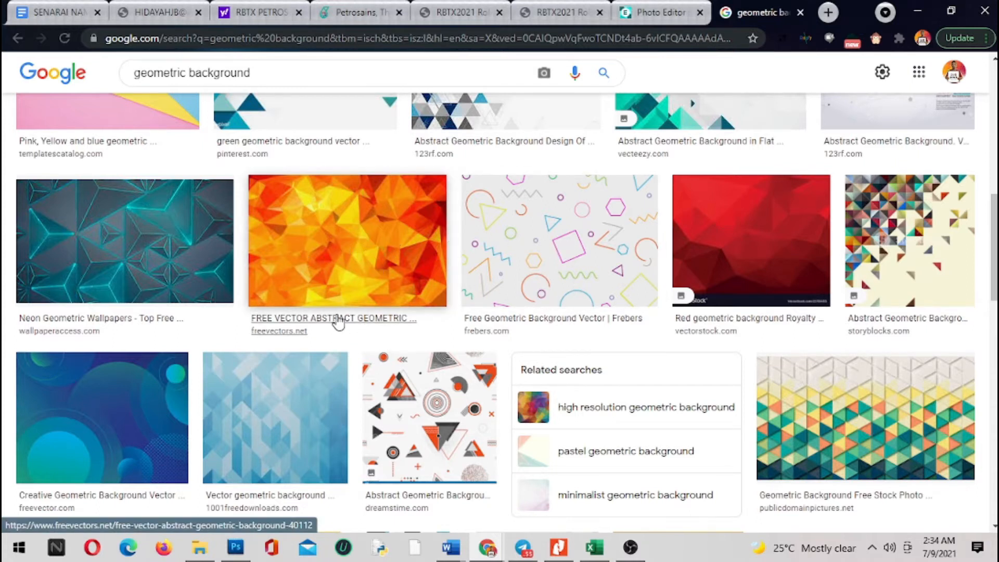
{"action": "scroll", "coordinate": [677, 320], "scroll_direction": "down", "scroll_amount": 7}
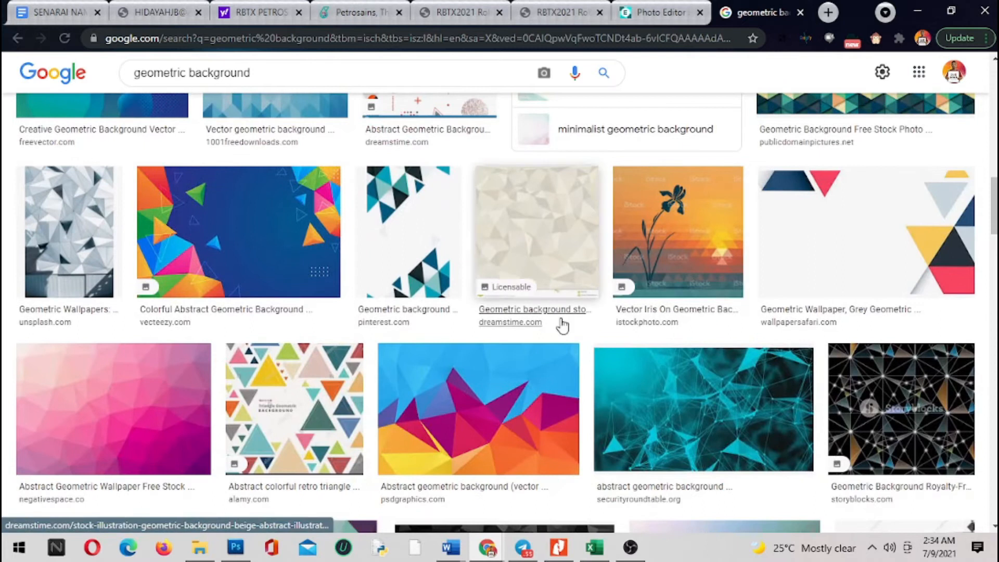
{"action": "scroll", "coordinate": [562, 326], "scroll_direction": "down", "scroll_amount": 3}
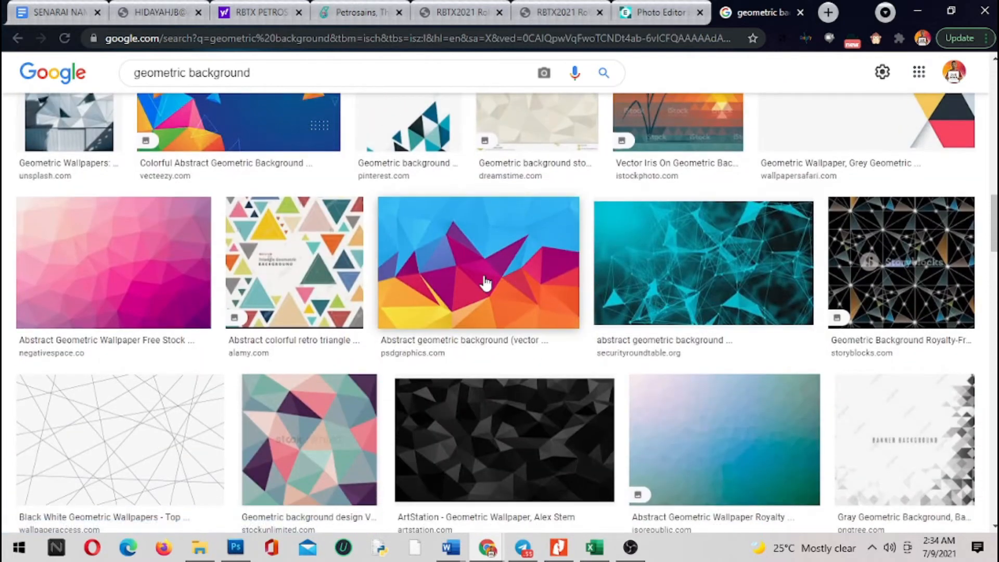
{"action": "left_click", "coordinate": [467, 262]}
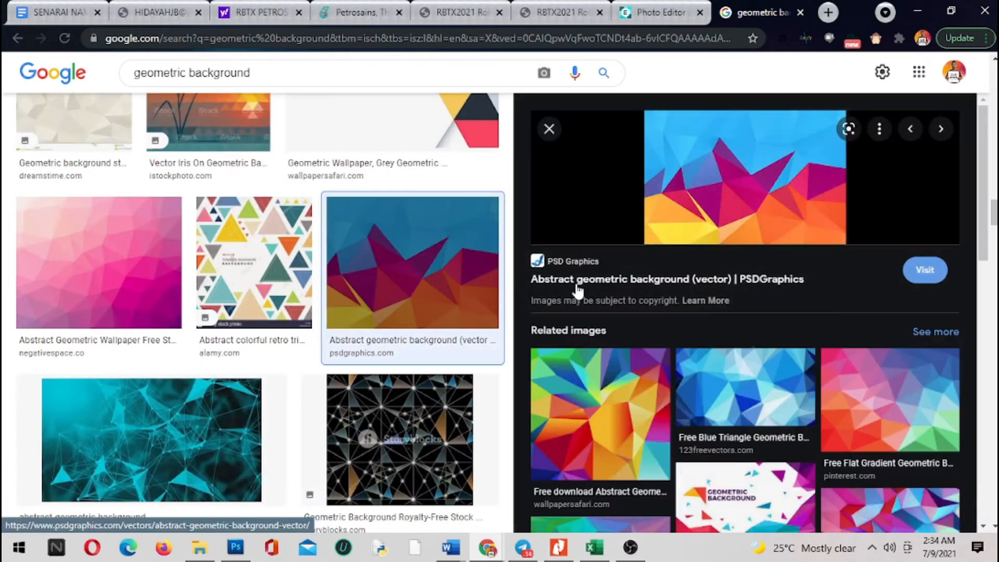
Copy the previewed PSD Graphics abstract geometric background image to the clipboard.
{"action": "scroll", "coordinate": [346, 319], "scroll_direction": "up", "scroll_amount": 10}
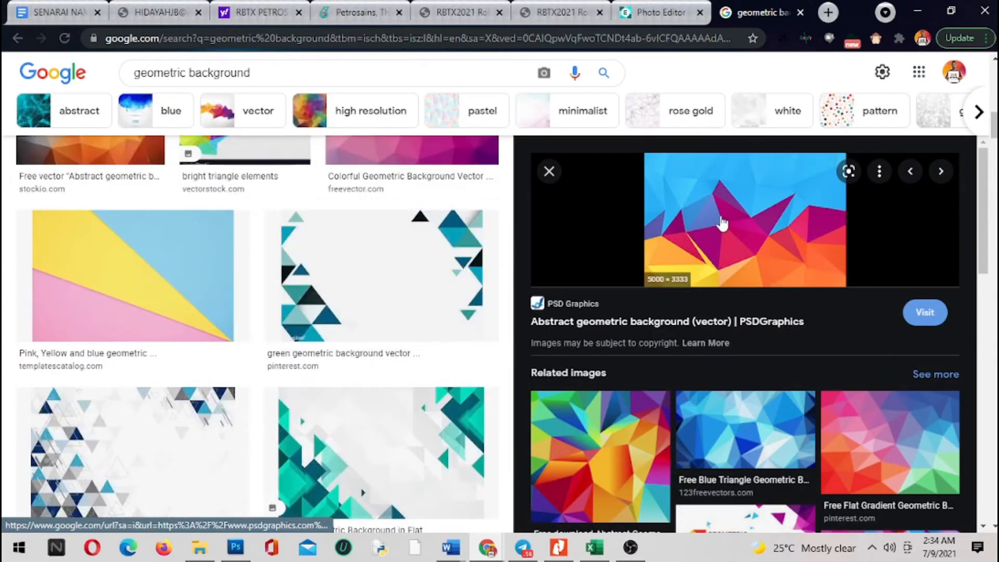
{"action": "scroll", "coordinate": [375, 354], "scroll_direction": "down", "scroll_amount": 4}
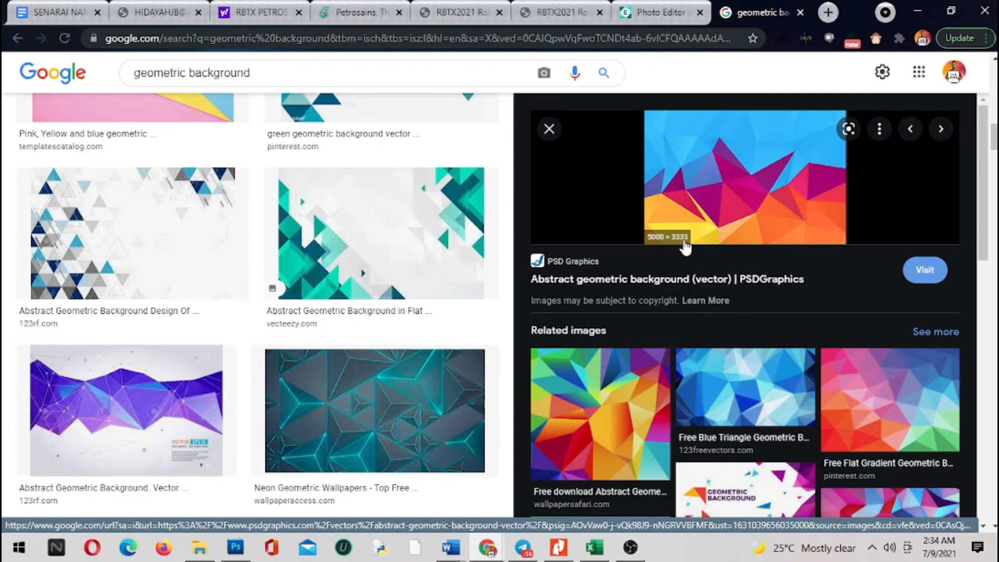
{"action": "right_click", "coordinate": [743, 161]}
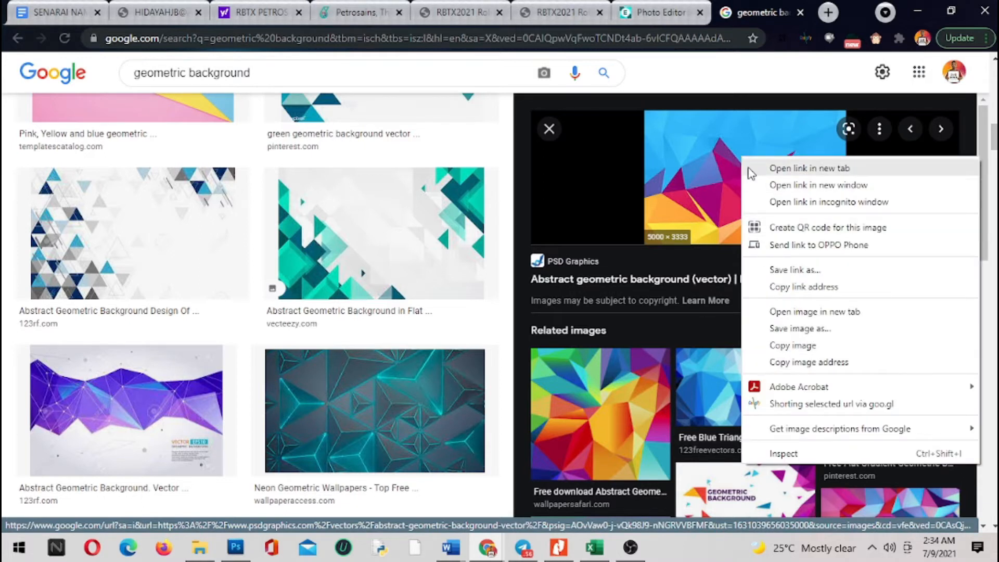
{"action": "right_click", "coordinate": [697, 141]}
{"action": "left_click", "coordinate": [755, 329]}
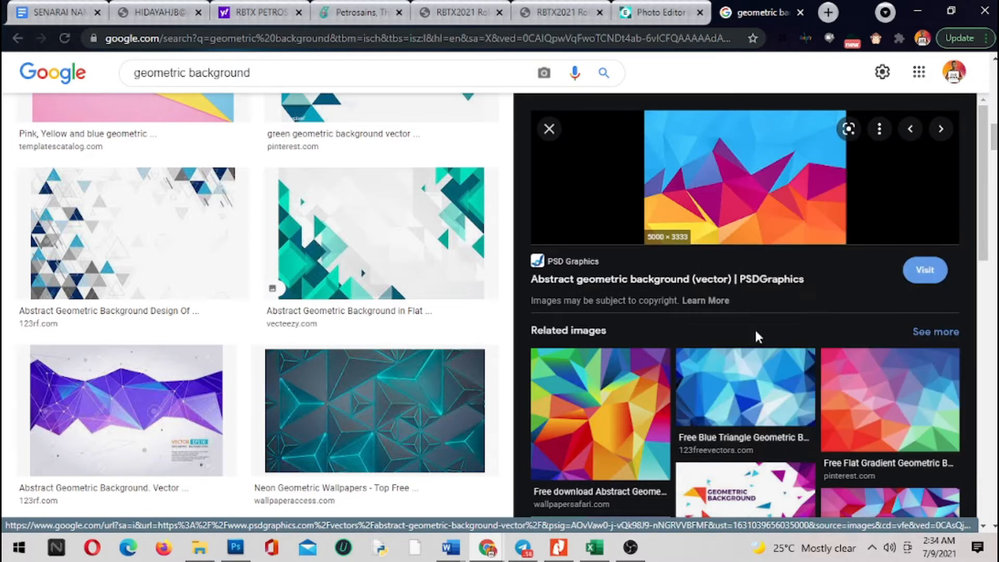
Switch back to the Pixlr E editor and paste the copied geometric image as a new layer above the text.
{"action": "left_click", "coordinate": [657, 13]}
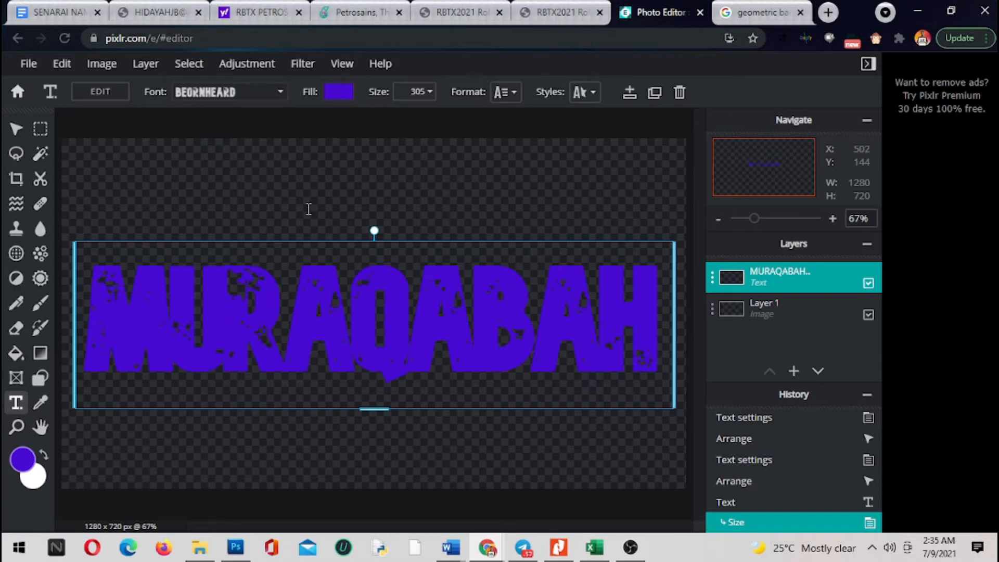
{"action": "left_click", "coordinate": [61, 63]}
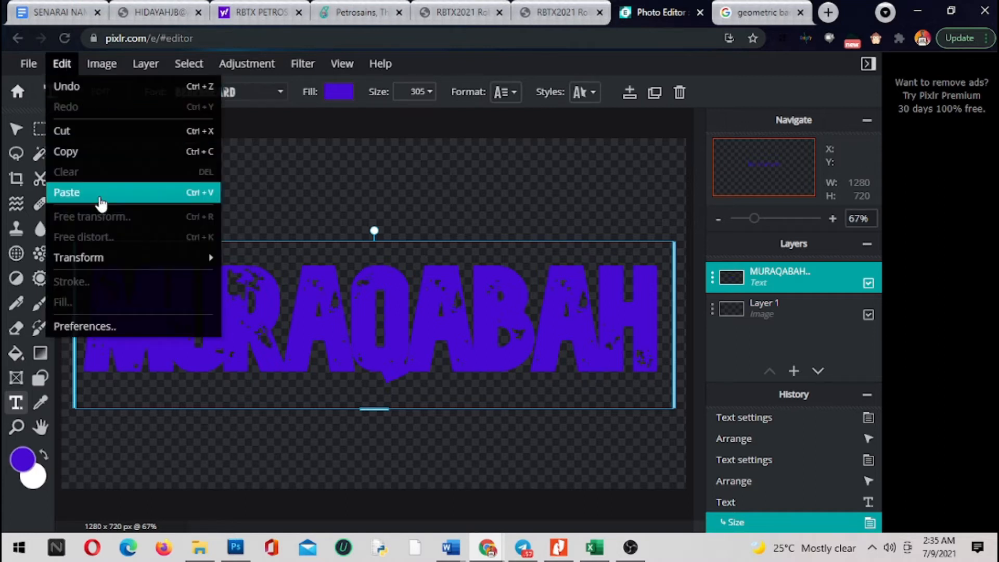
{"action": "left_click", "coordinate": [101, 202]}
Shift the MURAQABAH text down behind the pasted image, deselect it and switch to the Arrange tool.
{"action": "left_click", "coordinate": [393, 297]}
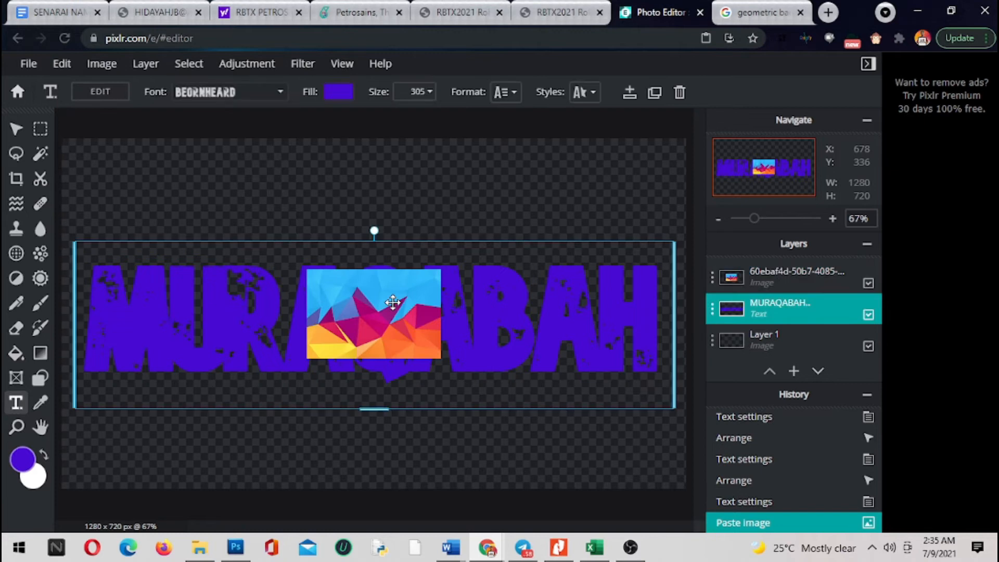
{"action": "left_click_drag", "start_coordinate": [403, 310], "coordinate": [390, 343]}
{"action": "left_click", "coordinate": [402, 281]}
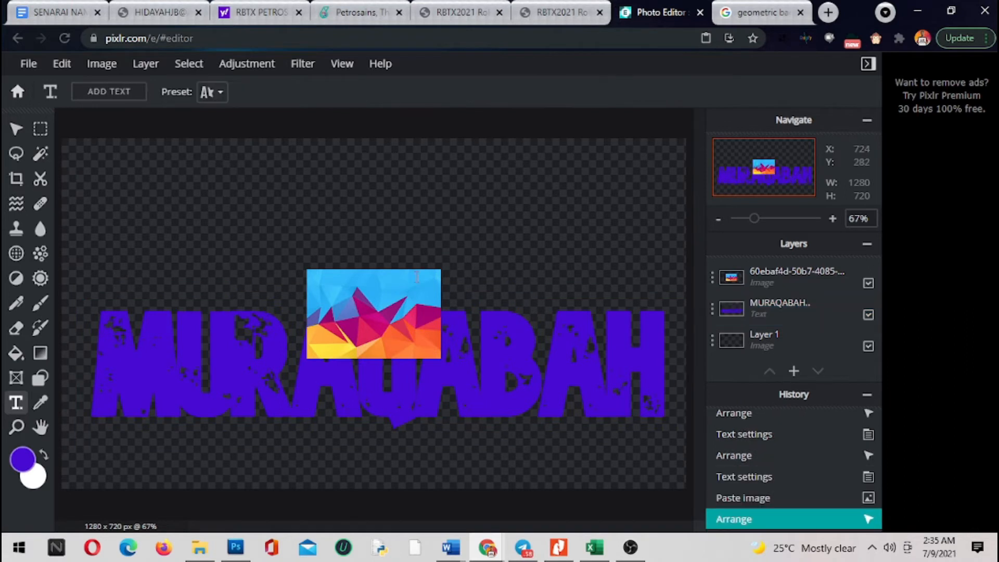
{"action": "left_click", "coordinate": [417, 277]}
{"action": "left_click", "coordinate": [527, 339]}
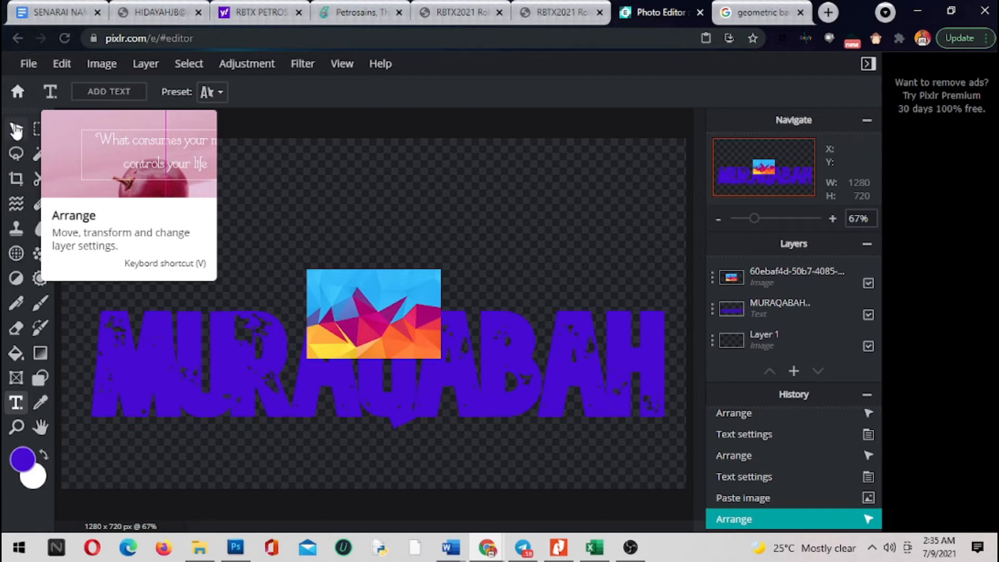
{"action": "left_click", "coordinate": [16, 129]}
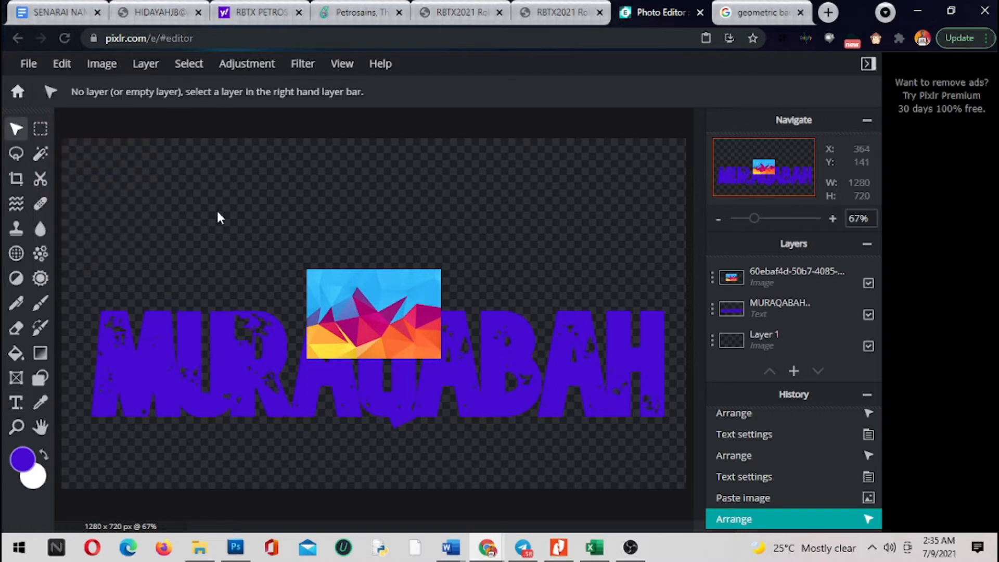
Move the small pasted geometric image, enlarge it to about 1036 by 689 px, and delete it from the canvas.
{"action": "left_click_drag", "start_coordinate": [348, 287], "coordinate": [283, 196]}
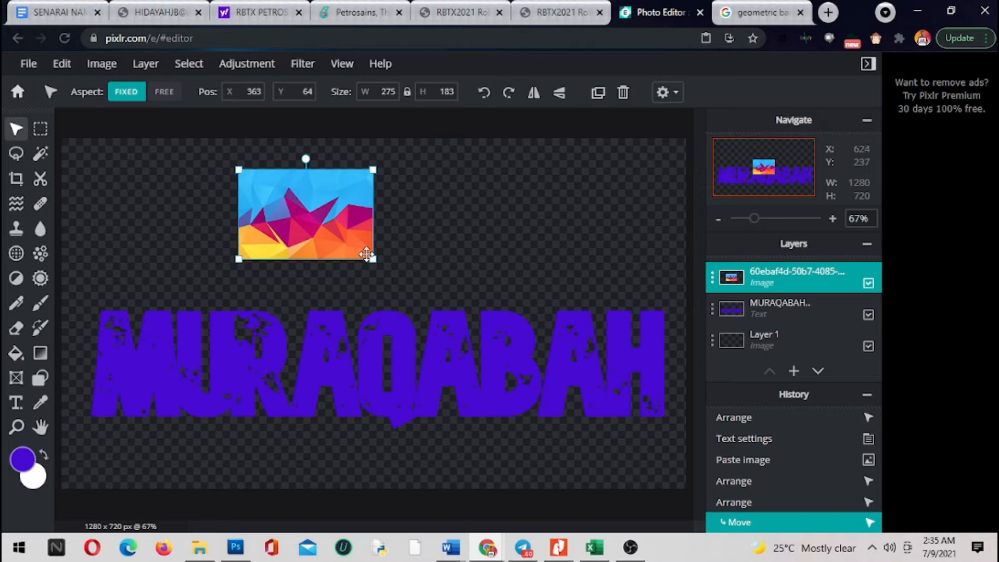
{"action": "left_click_drag", "start_coordinate": [372, 258], "coordinate": [674, 459]}
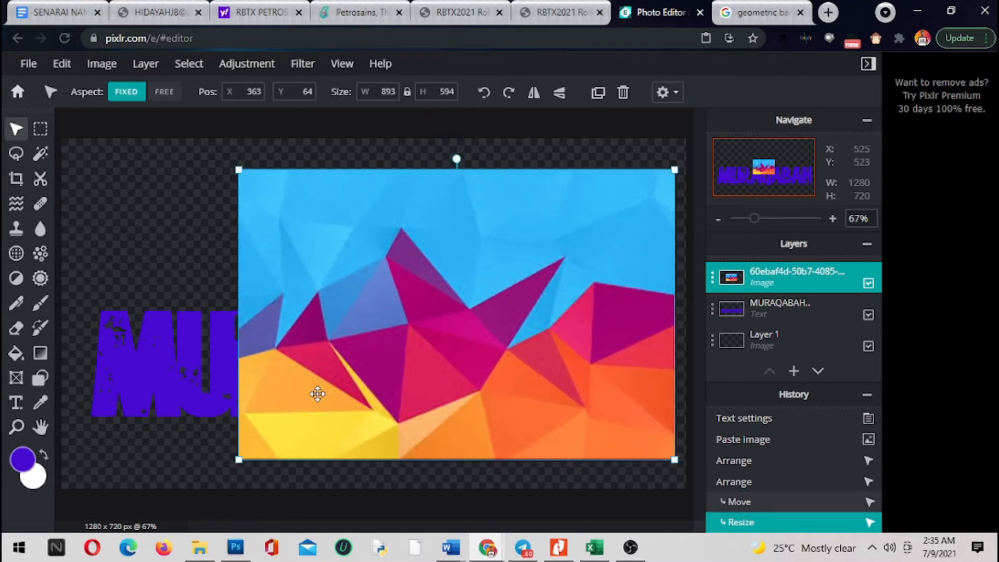
{"action": "left_click_drag", "start_coordinate": [238, 170], "coordinate": [169, 123]}
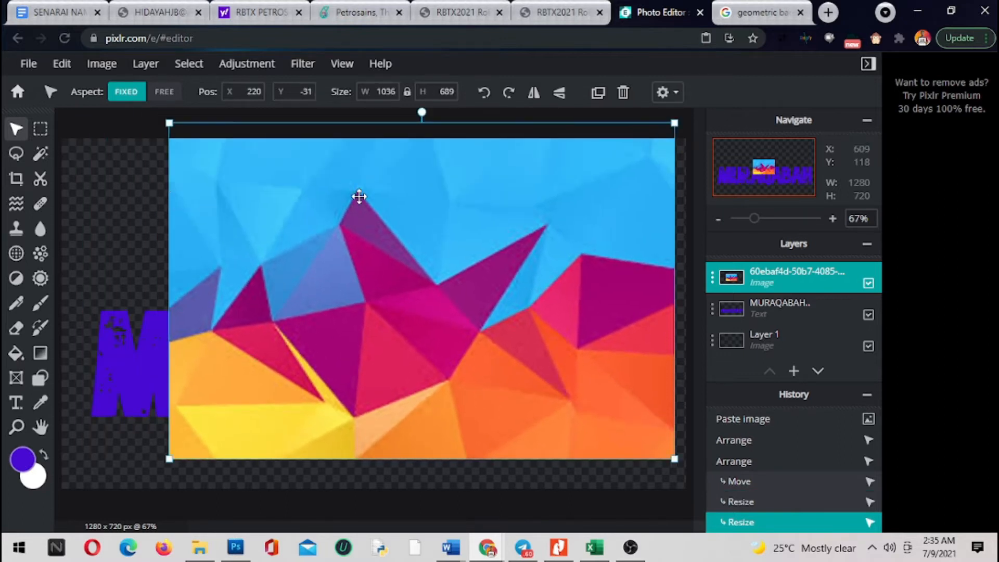
{"action": "key", "text": "Delete"}
Return to the image search and open the PSDGraphics source page of the previewed abstract geometric background, down to its large image.
{"action": "left_click", "coordinate": [760, 12]}
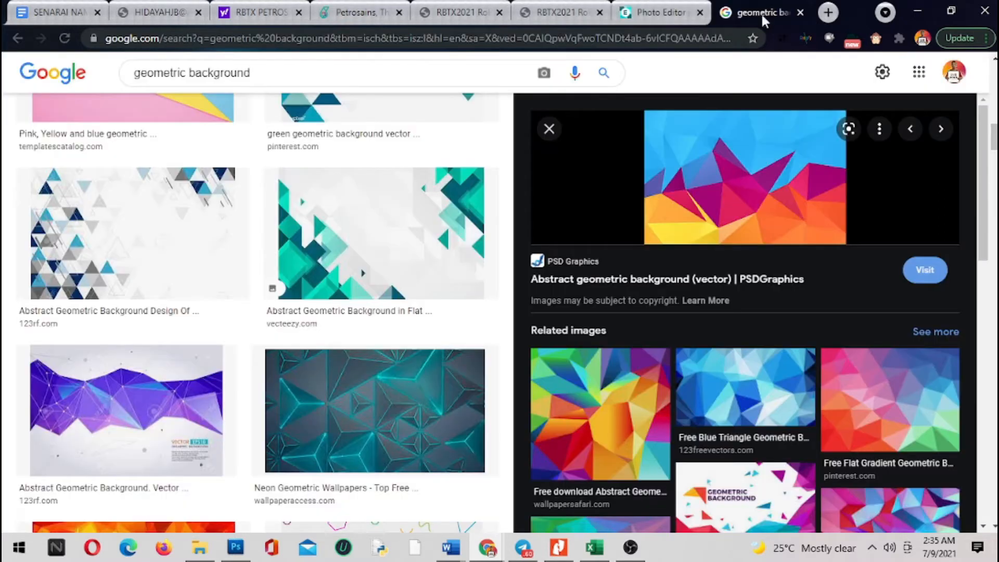
{"action": "left_click", "coordinate": [770, 172]}
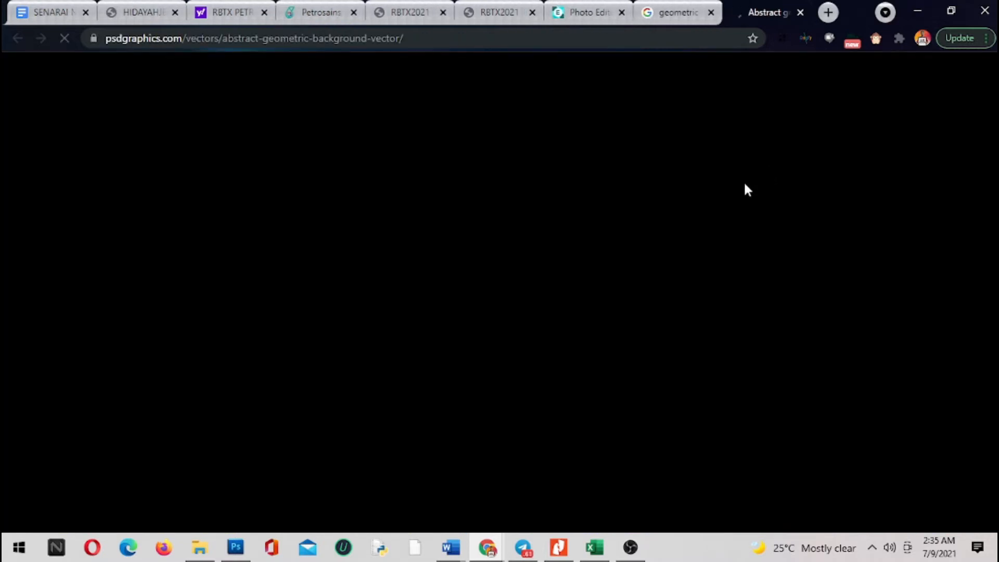
{"action": "scroll", "coordinate": [491, 250], "scroll_direction": "down", "scroll_amount": 4}
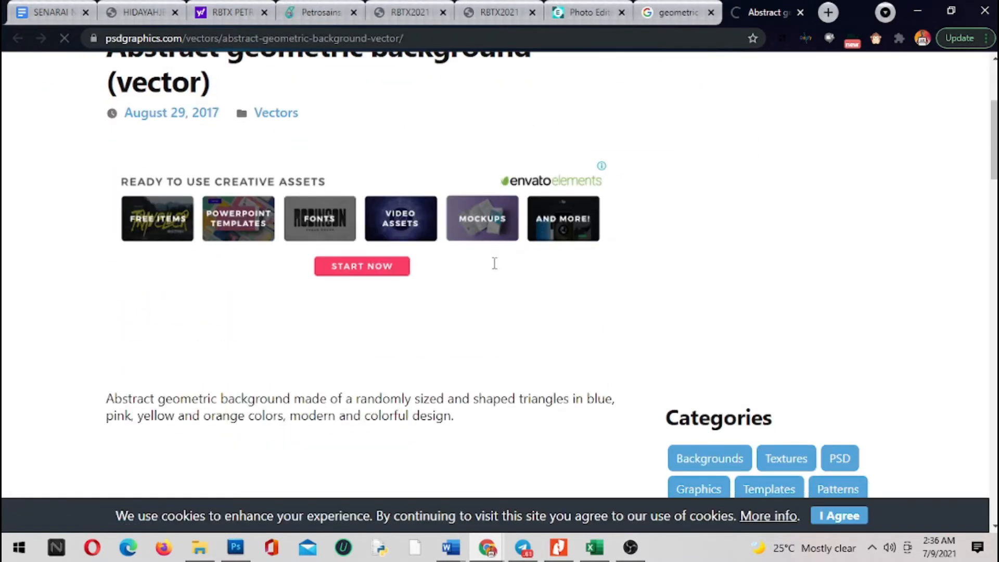
{"action": "scroll", "coordinate": [493, 265], "scroll_direction": "down", "scroll_amount": 5}
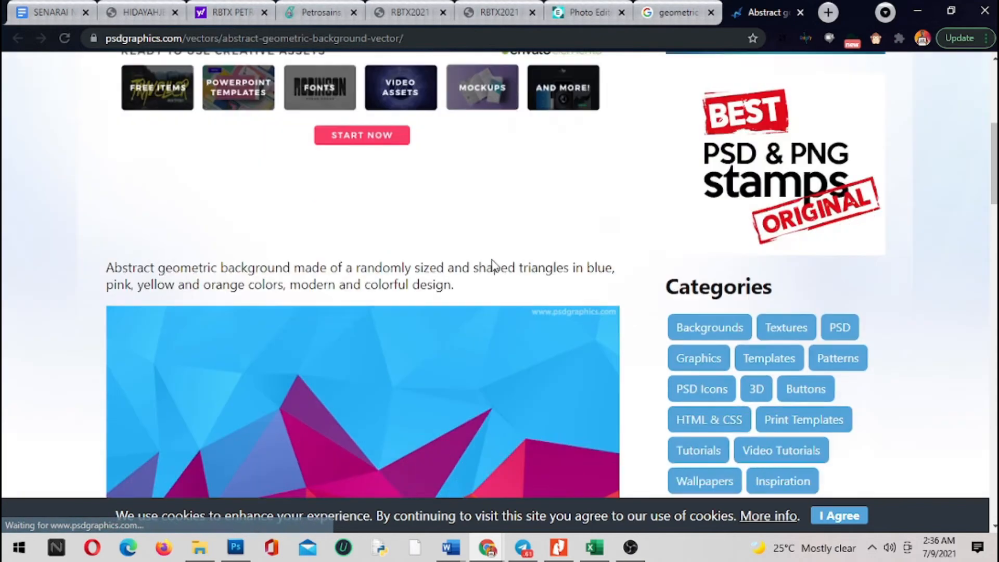
Examine the PSDGraphics page for the large preview, the image resolution, the file formats and the download options.
{"action": "scroll", "coordinate": [420, 267], "scroll_direction": "down", "scroll_amount": 5}
{"action": "scroll", "coordinate": [468, 252], "scroll_direction": "up", "scroll_amount": 7}
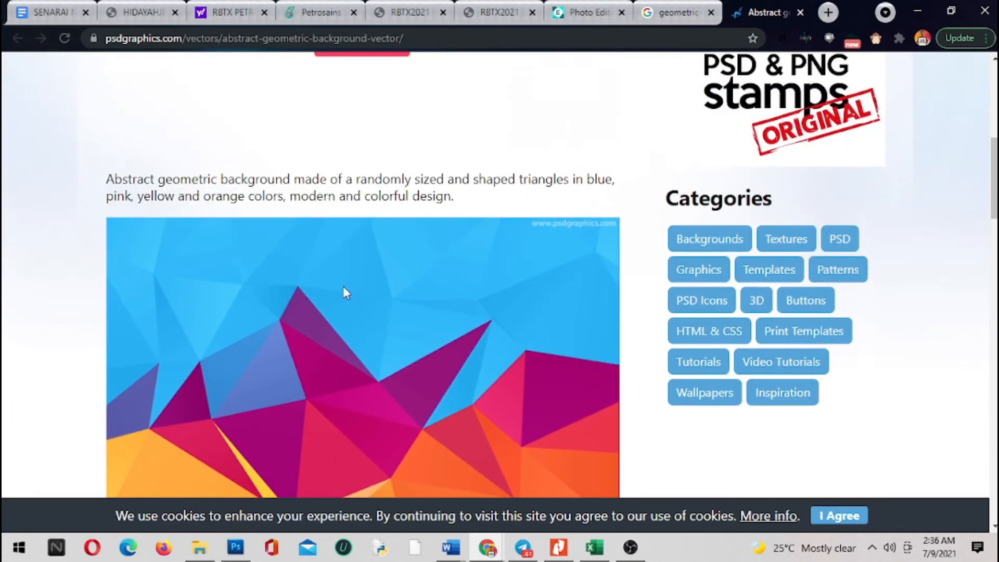
{"action": "scroll", "coordinate": [343, 293], "scroll_direction": "down", "scroll_amount": 8}
{"action": "scroll", "coordinate": [357, 261], "scroll_direction": "up", "scroll_amount": 4}
{"action": "scroll", "coordinate": [335, 221], "scroll_direction": "down", "scroll_amount": 10}
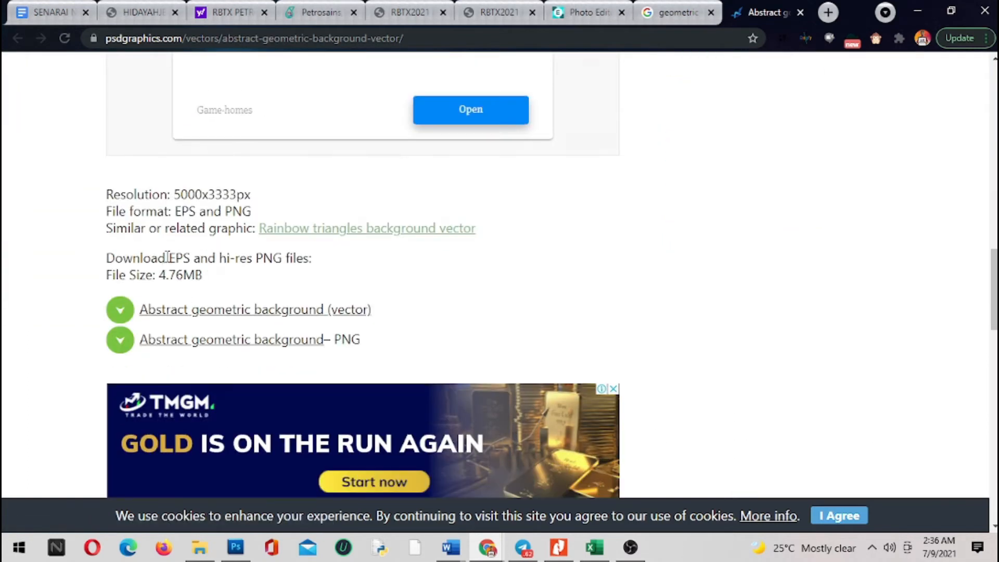
{"action": "scroll", "coordinate": [410, 268], "scroll_direction": "up", "scroll_amount": 10}
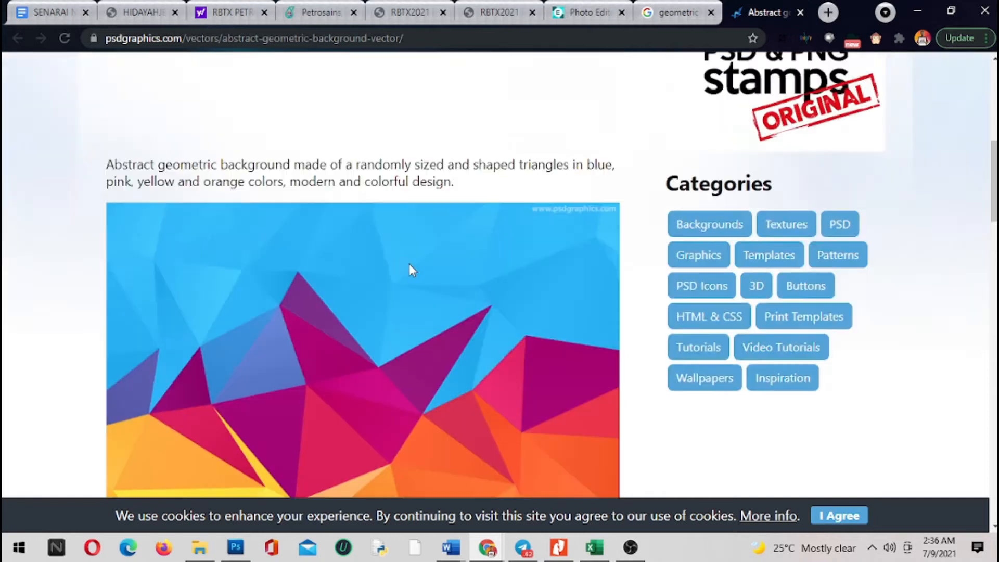
{"action": "scroll", "coordinate": [379, 263], "scroll_direction": "down", "scroll_amount": 4}
{"action": "scroll", "coordinate": [325, 270], "scroll_direction": "down", "scroll_amount": 8}
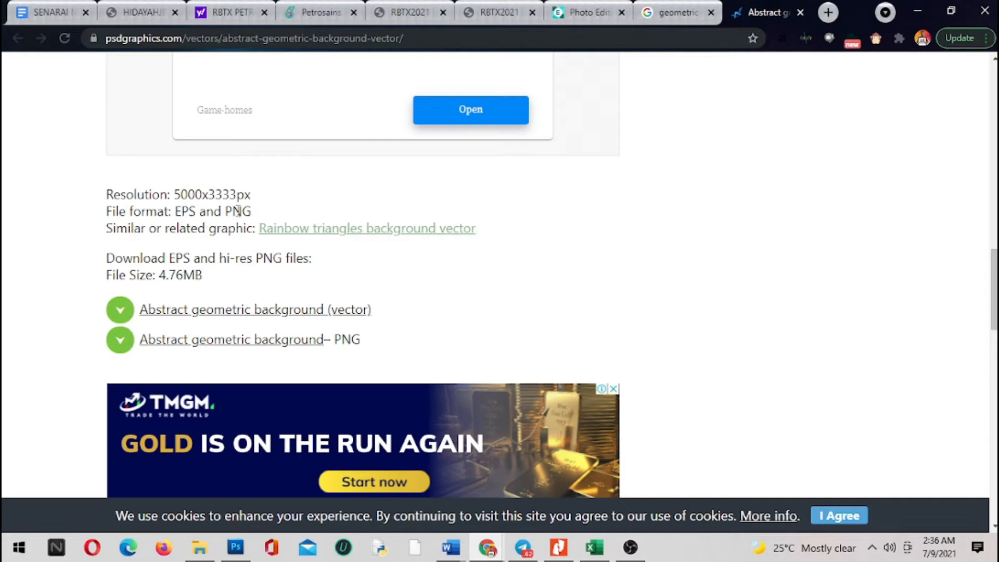
{"action": "scroll", "coordinate": [312, 203], "scroll_direction": "up", "scroll_amount": 8}
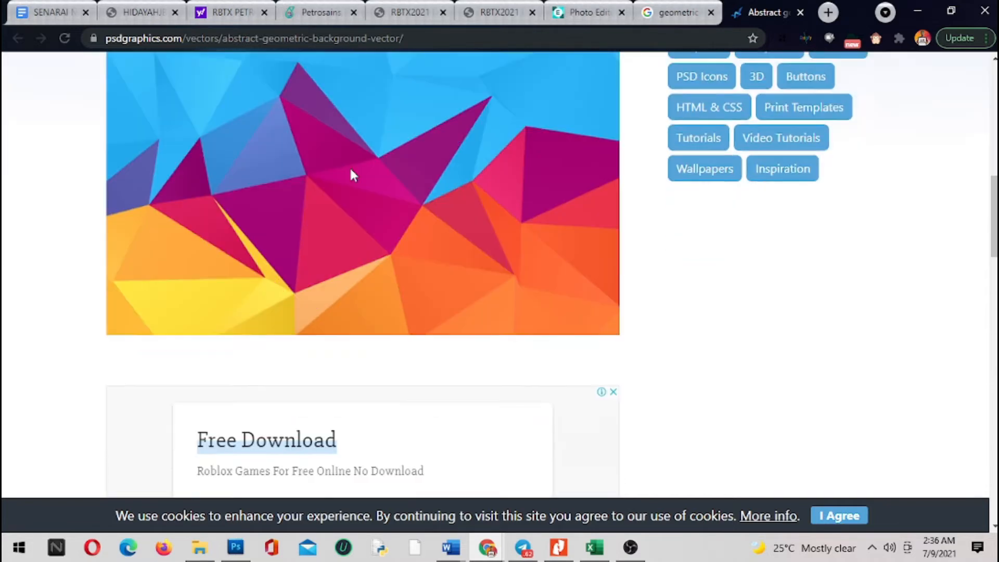
{"action": "scroll", "coordinate": [352, 174], "scroll_direction": "down", "scroll_amount": 7}
{"action": "left_click_drag", "start_coordinate": [253, 210], "coordinate": [225, 209]}
{"action": "scroll", "coordinate": [348, 186], "scroll_direction": "up", "scroll_amount": 10}
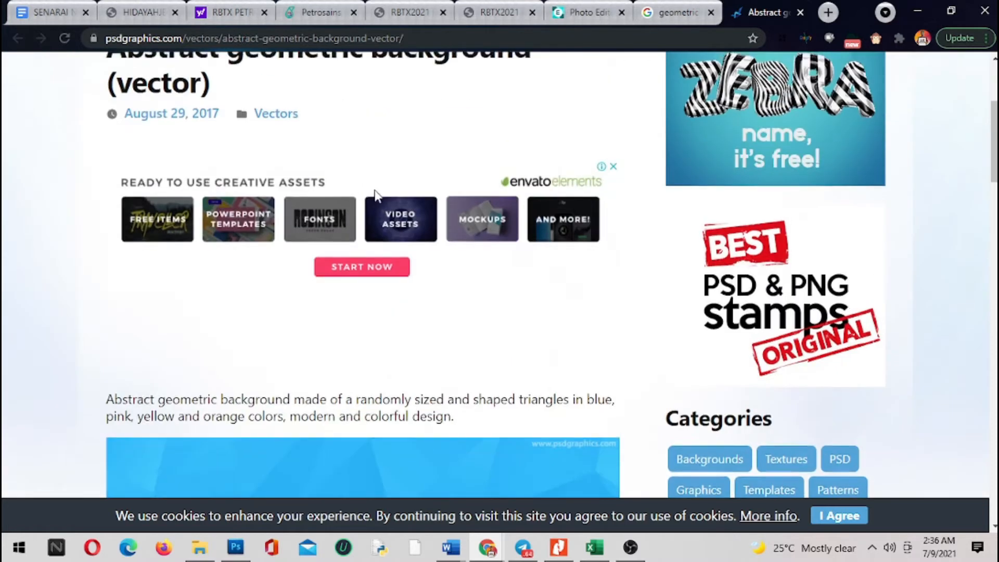
Copy the large abstract geometric image from the PSDGraphics page and paste it into the Pixlr E document as a new layer.
{"action": "scroll", "coordinate": [364, 218], "scroll_direction": "down", "scroll_amount": 3}
{"action": "scroll", "coordinate": [345, 241], "scroll_direction": "down", "scroll_amount": 8}
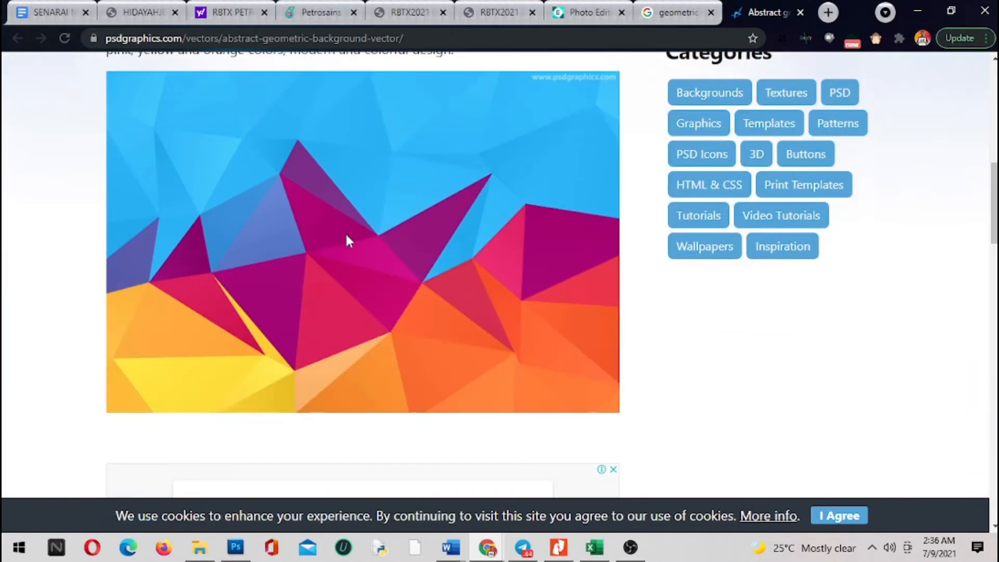
{"action": "right_click", "coordinate": [364, 187]}
{"action": "left_click", "coordinate": [434, 234]}
{"action": "left_click", "coordinate": [585, 6]}
{"action": "left_click", "coordinate": [341, 253]}
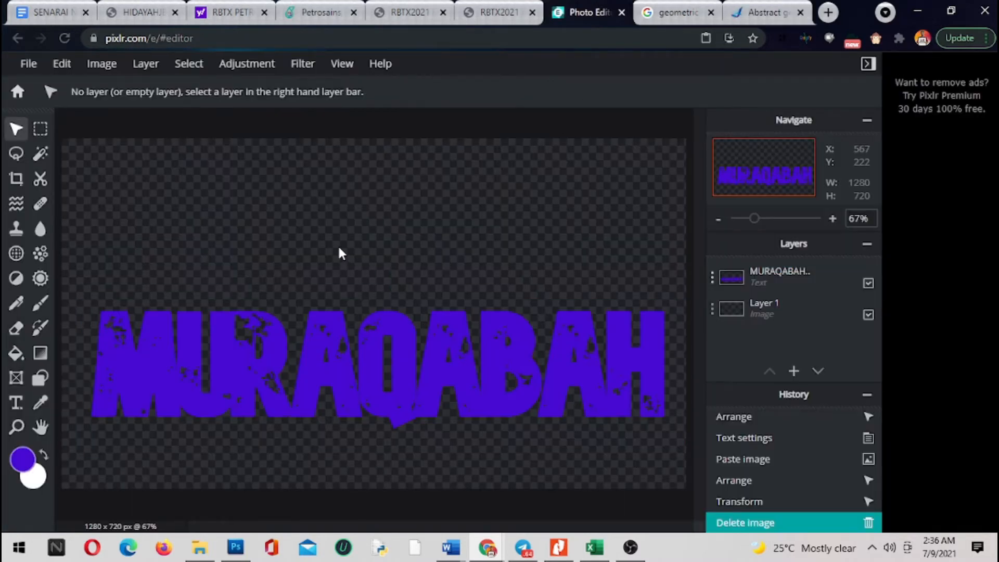
{"action": "key", "text": "ctrl+v"}
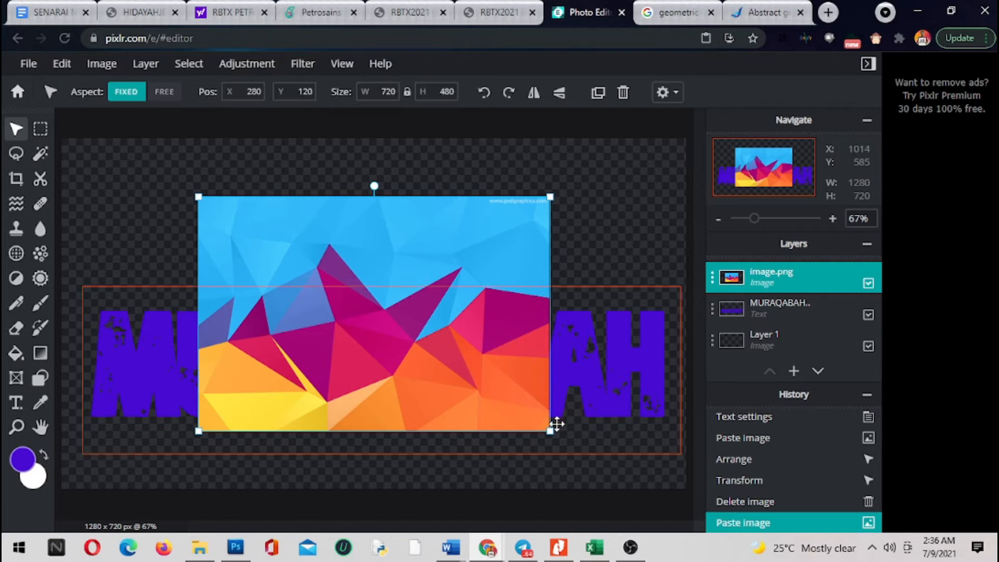
Enlarge the pasted geometric image to about 1220 by 813 px, position it at about X 40, Y -64 over the text, and deselect it.
{"action": "left_click_drag", "start_coordinate": [550, 430], "coordinate": [673, 431]}
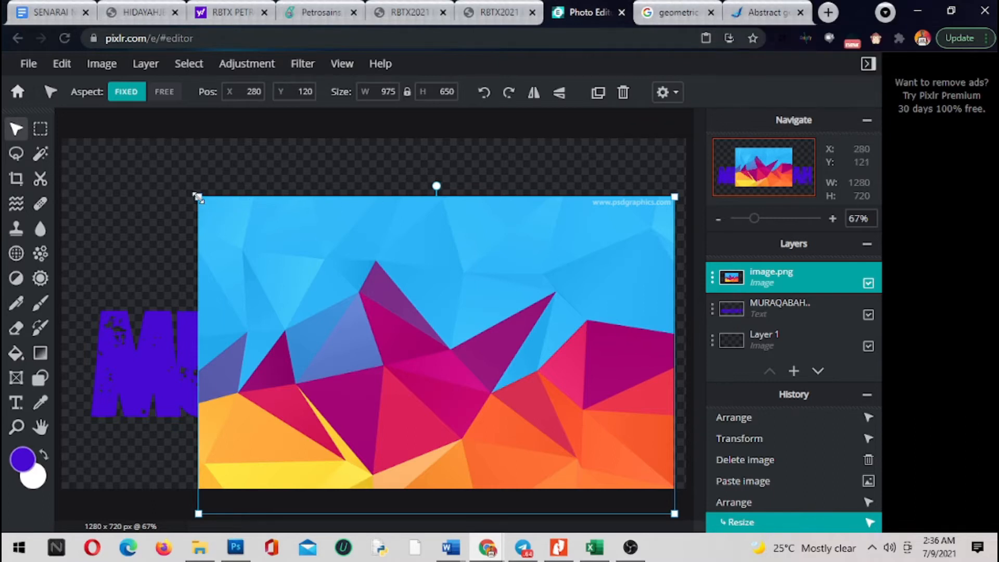
{"action": "left_click_drag", "start_coordinate": [198, 196], "coordinate": [78, 199]}
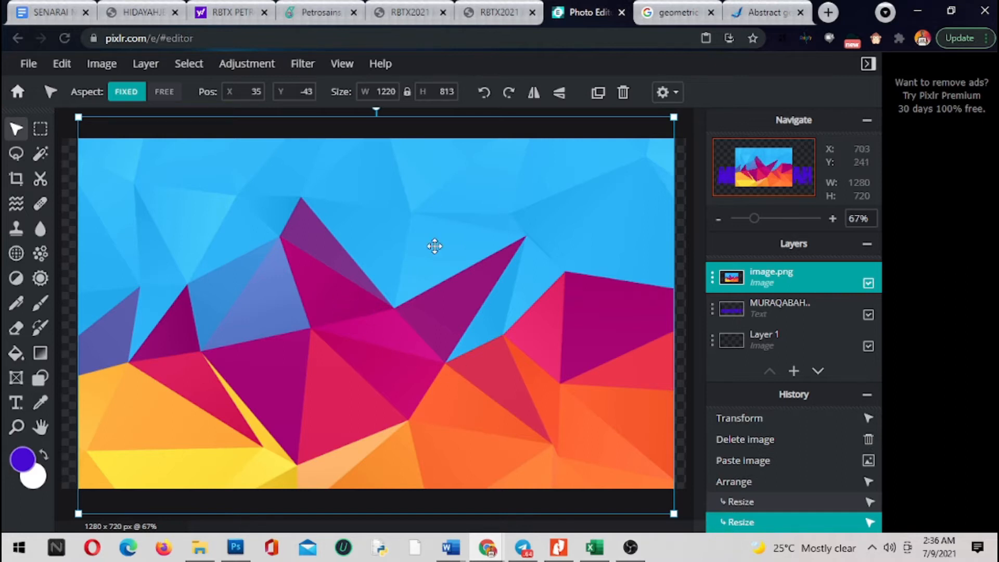
{"action": "mouse_move", "coordinate": [521, 234]}
{"action": "left_mouse_down"}
{"action": "mouse_move", "coordinate": [519, 264]}
{"action": "mouse_move", "coordinate": [513, 259]}
{"action": "mouse_move", "coordinate": [524, 254]}
{"action": "mouse_move", "coordinate": [407, 232]}
{"action": "mouse_move", "coordinate": [425, 235]}
{"action": "mouse_move", "coordinate": [453, 216]}
{"action": "mouse_move", "coordinate": [521, 244]}
{"action": "mouse_move", "coordinate": [517, 224]}
{"action": "left_mouse_up"}
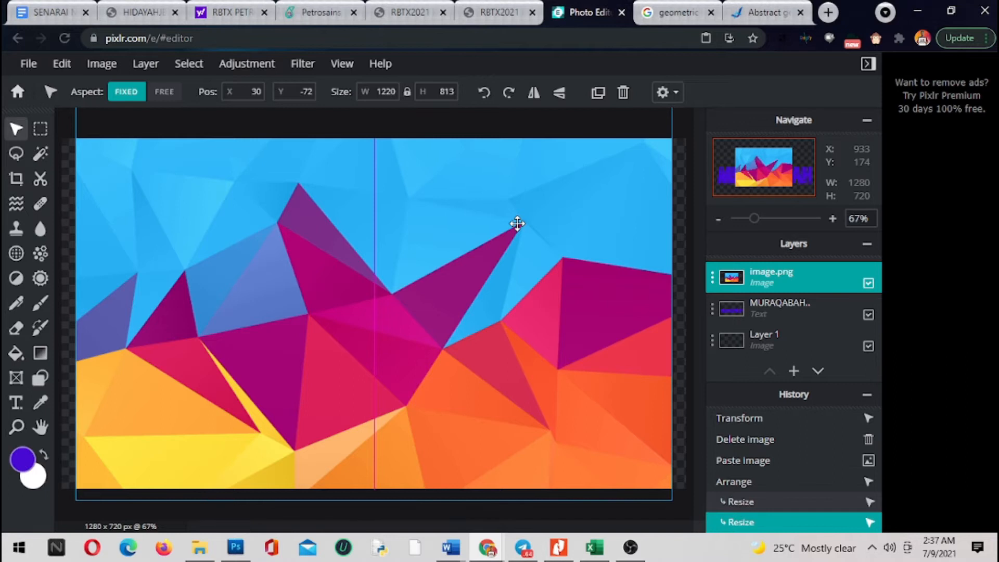
{"action": "mouse_move", "coordinate": [517, 224]}
{"action": "left_mouse_down"}
{"action": "mouse_move", "coordinate": [546, 225]}
{"action": "mouse_move", "coordinate": [525, 227]}
{"action": "left_mouse_up"}
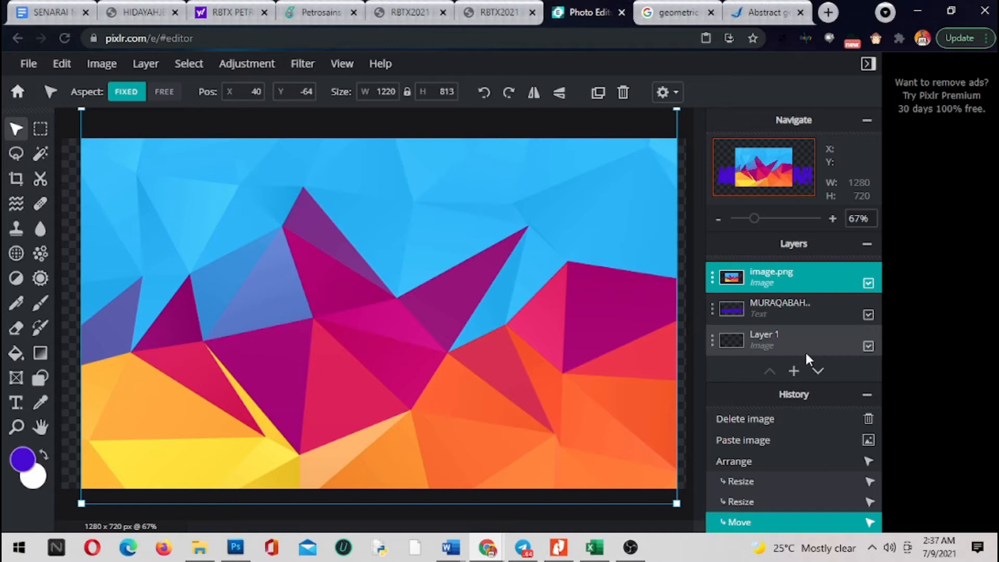
{"action": "left_click", "coordinate": [685, 124]}
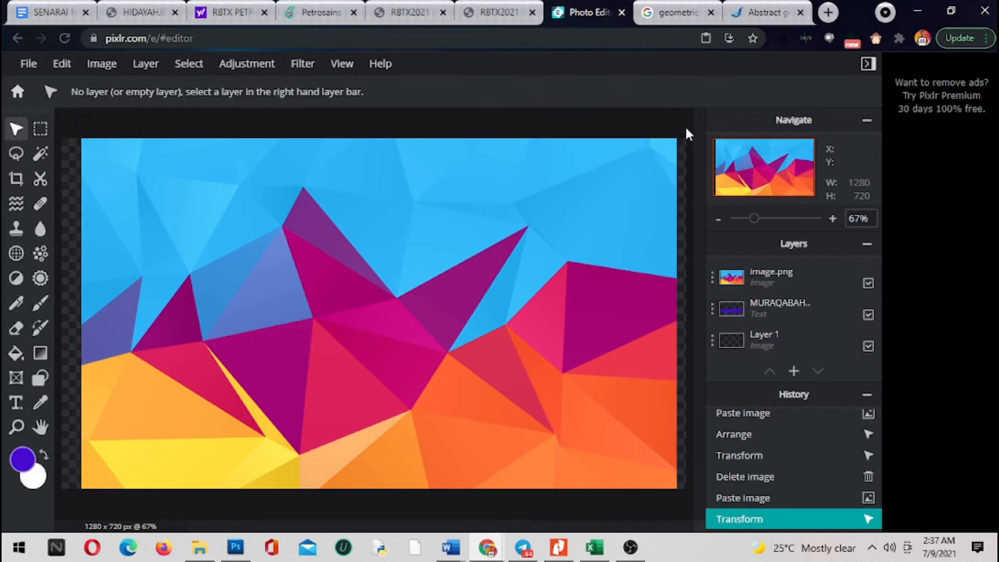
Select the pixels of the MURAQABAH text layer to outline its letters.
{"action": "left_click", "coordinate": [732, 304]}
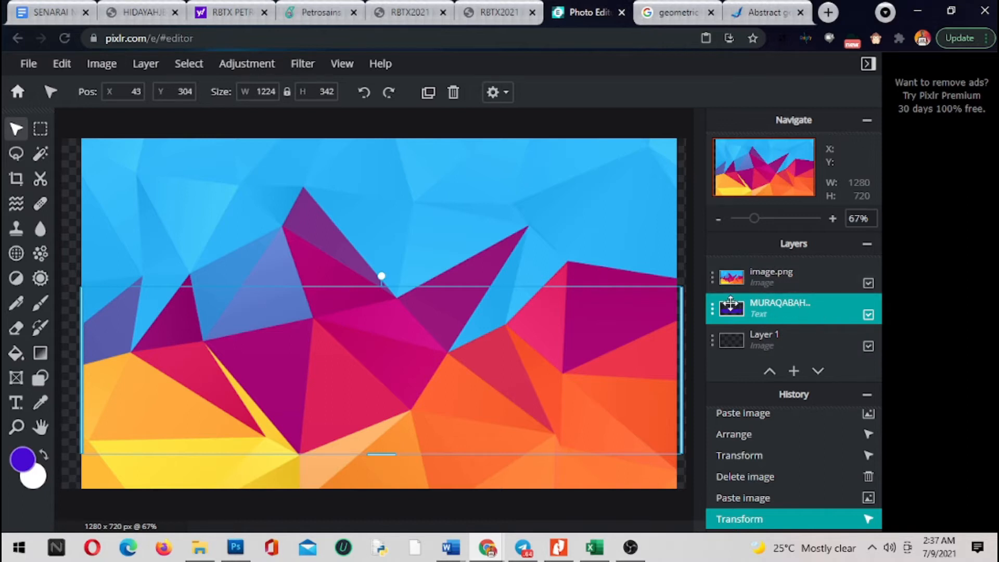
{"action": "left_click", "coordinate": [741, 276]}
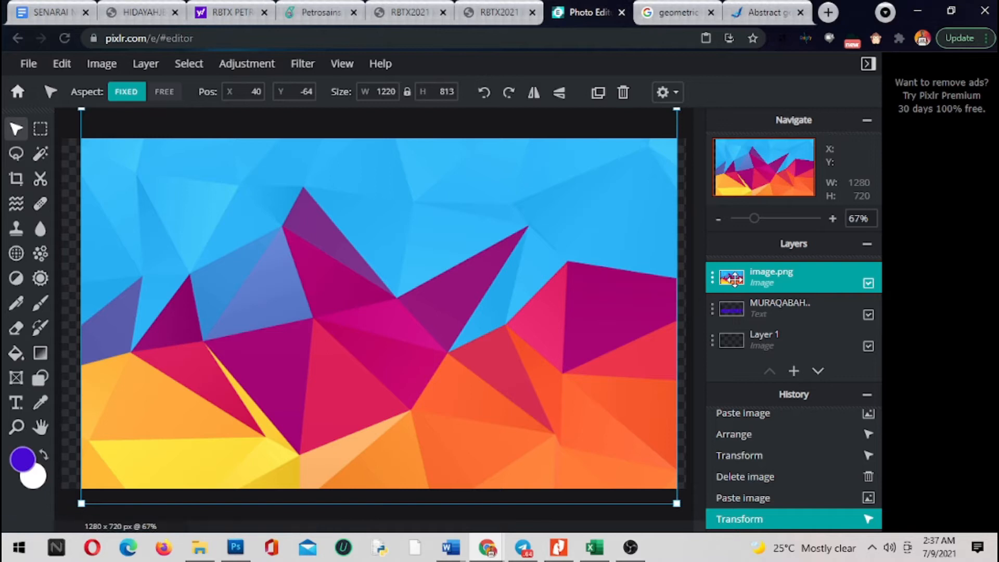
{"action": "left_click", "coordinate": [737, 306]}
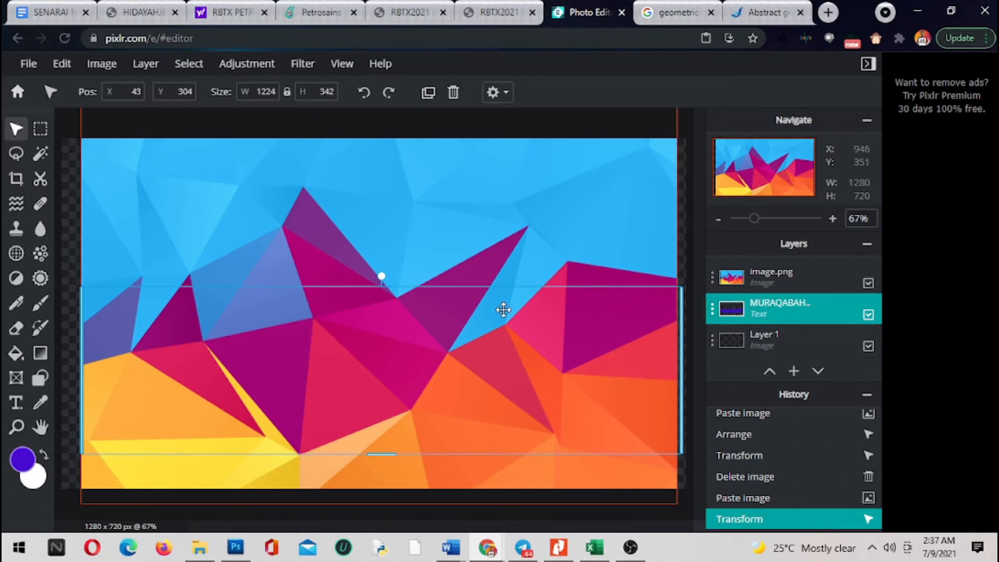
{"action": "left_click", "coordinate": [114, 66]}
{"action": "left_click", "coordinate": [65, 64]}
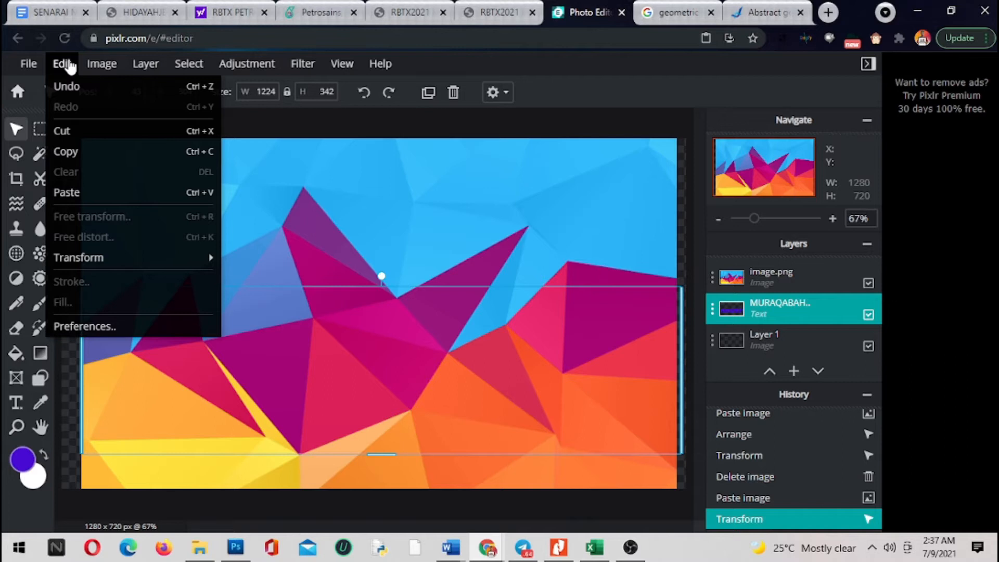
{"action": "mouse_move", "coordinate": [190, 67]}
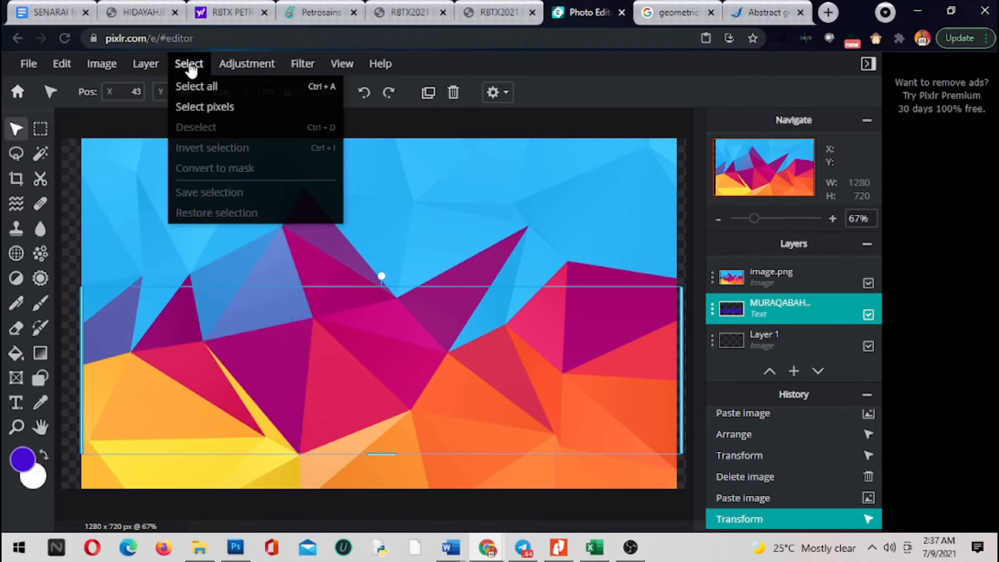
{"action": "left_click", "coordinate": [210, 108]}
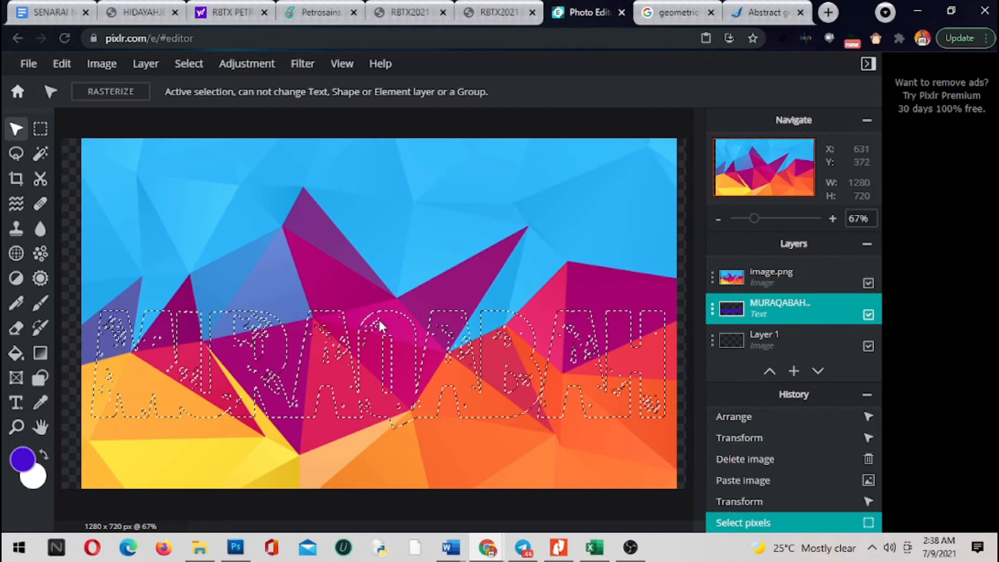
Convert the letter-shaped selection to a mask on the geometric image layer.
{"action": "left_click", "coordinate": [729, 277]}
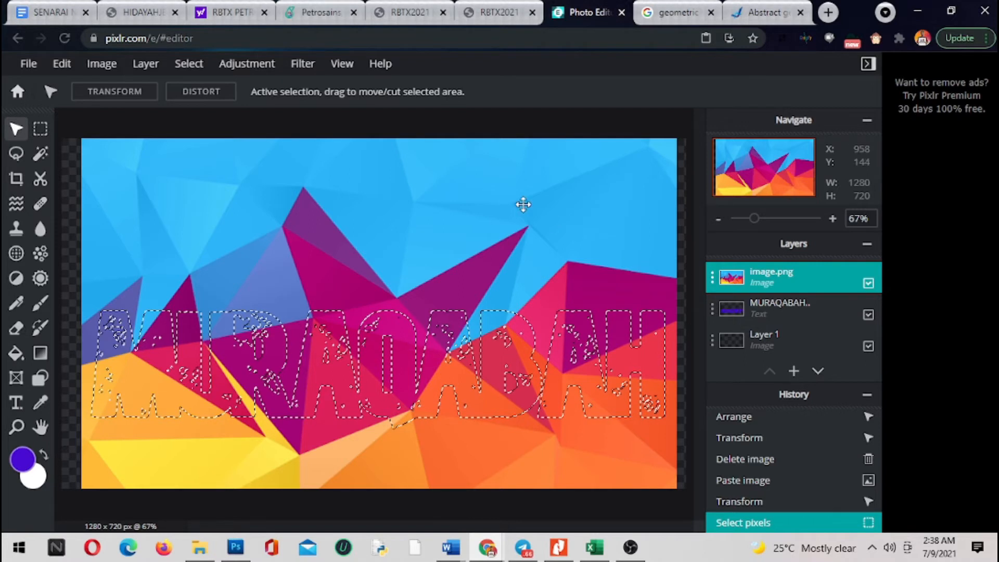
{"action": "left_click", "coordinate": [190, 67]}
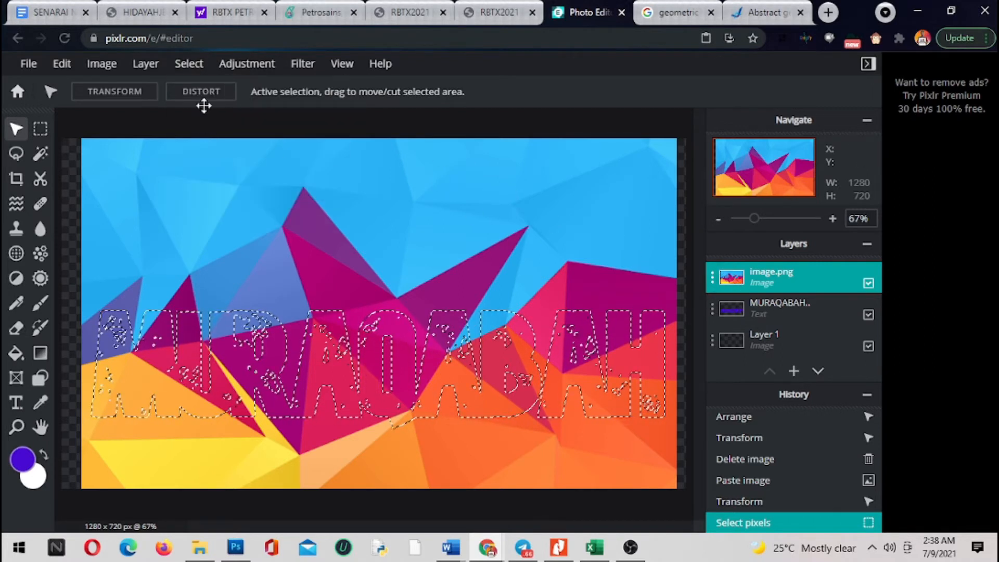
{"action": "left_click", "coordinate": [187, 64]}
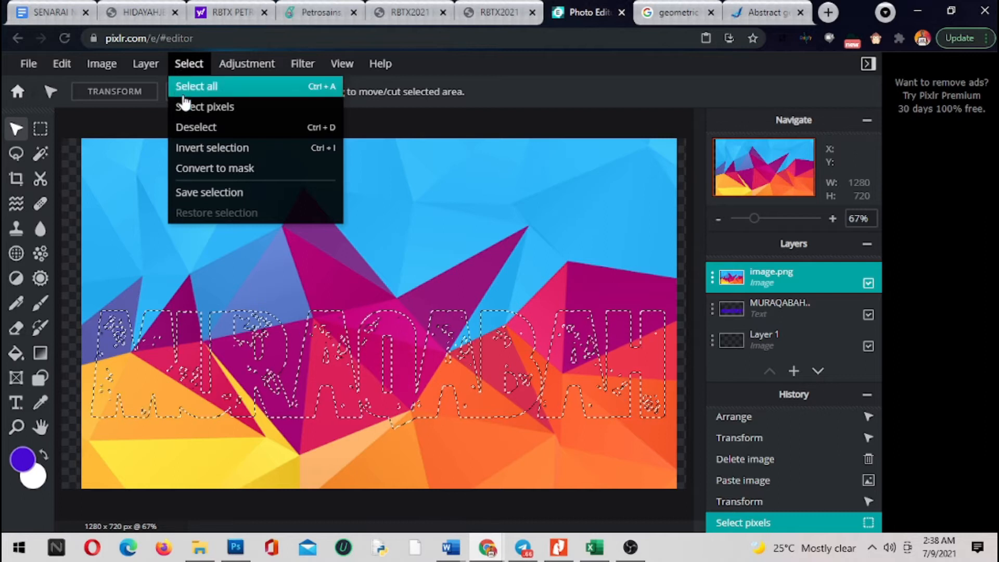
{"action": "left_click", "coordinate": [239, 172]}
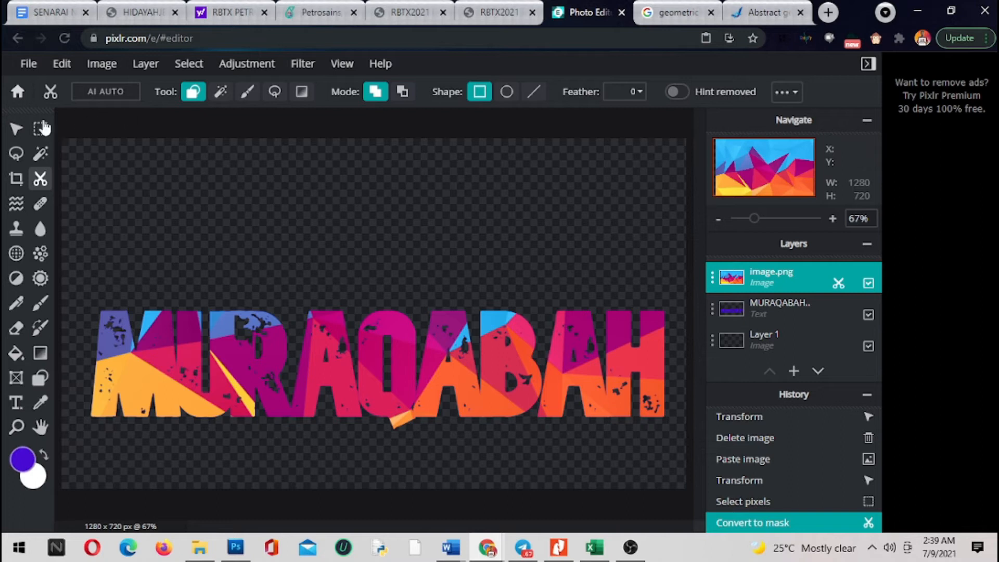
Move the masked geometric lettering up above the purple MURAQABAH text, to about X 49, Y -281.
{"action": "left_click", "coordinate": [15, 131]}
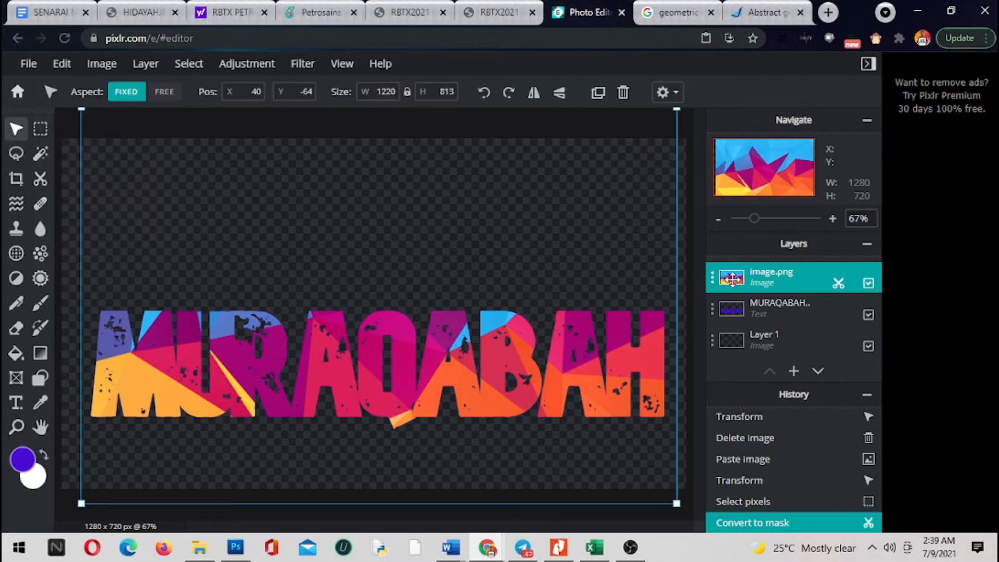
{"action": "mouse_move", "coordinate": [433, 370]}
{"action": "left_mouse_down"}
{"action": "mouse_move", "coordinate": [423, 356]}
{"action": "mouse_move", "coordinate": [437, 291]}
{"action": "mouse_move", "coordinate": [440, 352]}
{"action": "mouse_move", "coordinate": [435, 308]}
{"action": "mouse_move", "coordinate": [430, 352]}
{"action": "left_mouse_up"}
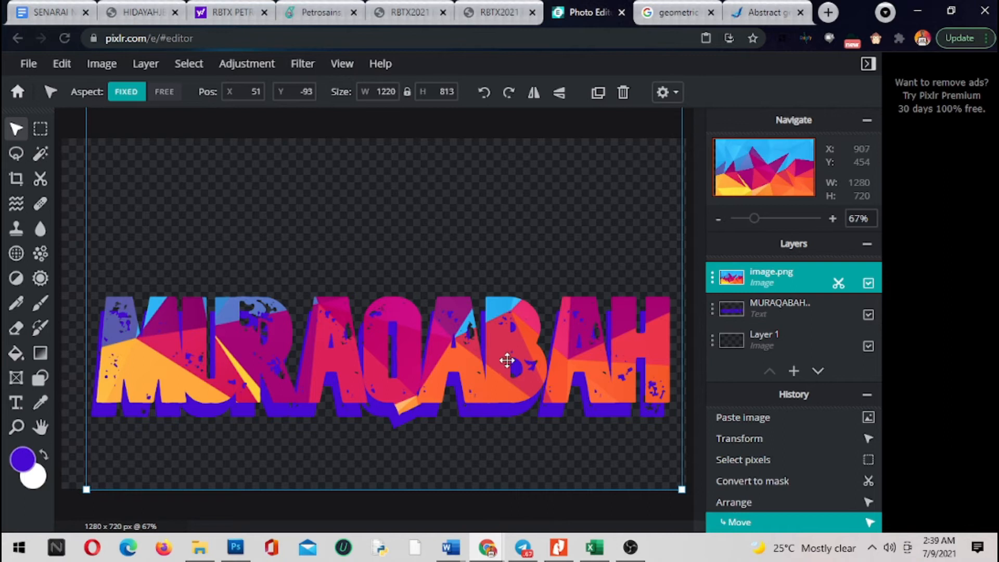
{"action": "left_click", "coordinate": [738, 310]}
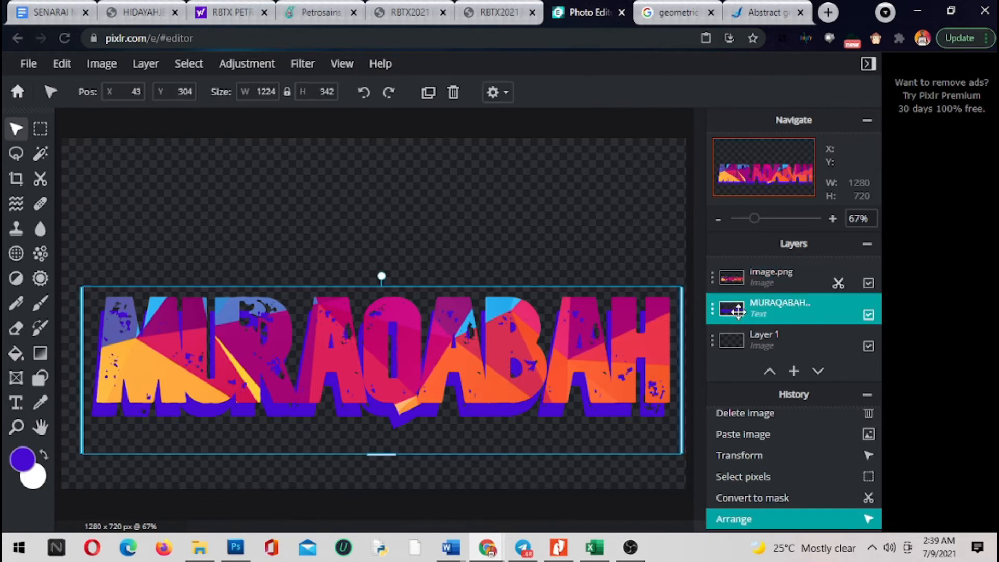
{"action": "left_click_drag", "start_coordinate": [526, 406], "coordinate": [509, 305]}
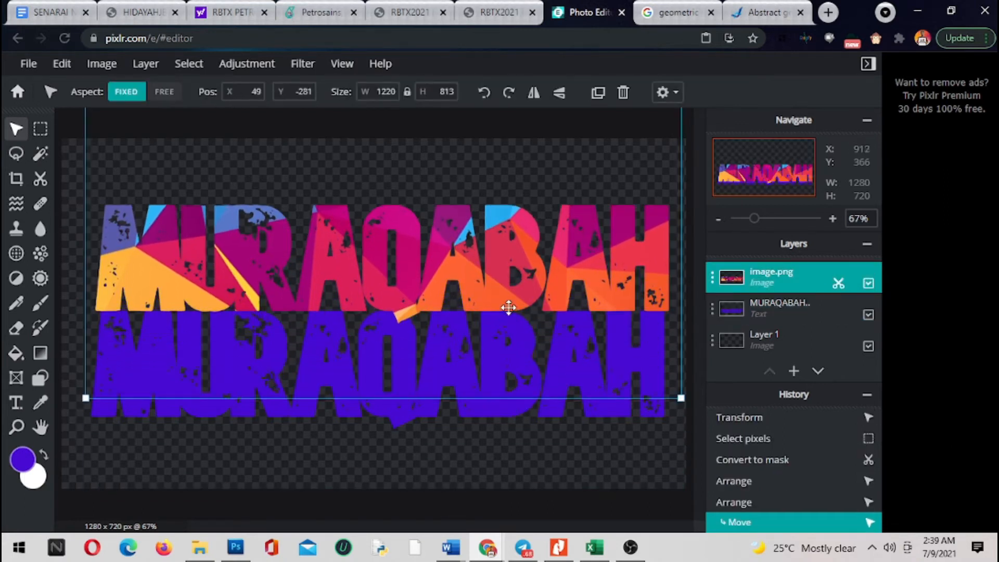
Undo the recent moves of the purple text and geometric lettering, back to the mask conversion.
{"action": "left_click", "coordinate": [728, 310]}
{"action": "left_click_drag", "start_coordinate": [482, 416], "coordinate": [476, 388]}
{"action": "key", "text": "ctrl+z"}
{"action": "key", "text": "ctrl+z"}
{"action": "key", "text": "ctrl+z"}
{"action": "key", "text": "ctrl+z"}
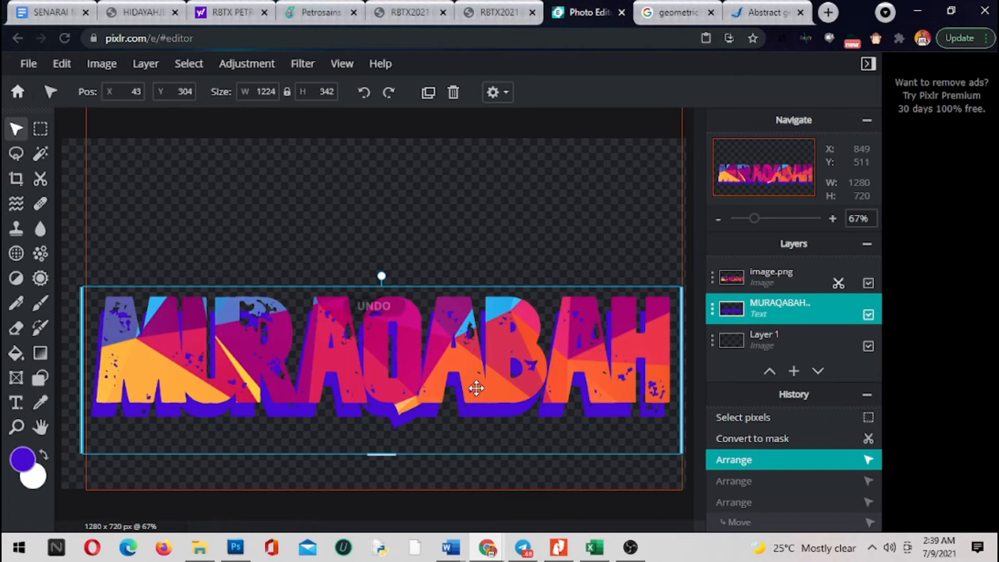
{"action": "key", "text": "ctrl+z"}
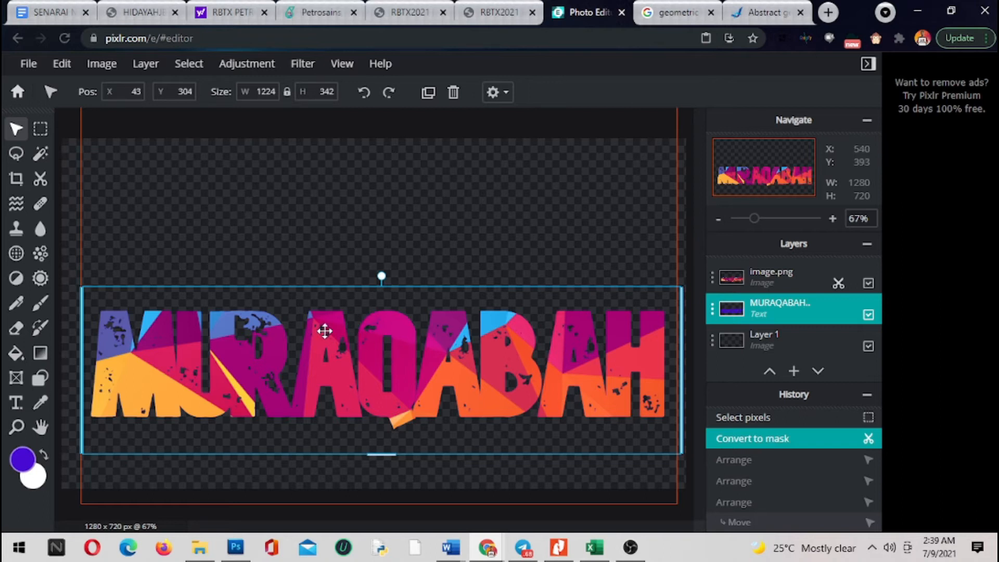
Try moving the masked geometric lettering to about X 30, Y -105 over the purple text, and undo the move.
{"action": "left_click_drag", "start_coordinate": [461, 359], "coordinate": [459, 332]}
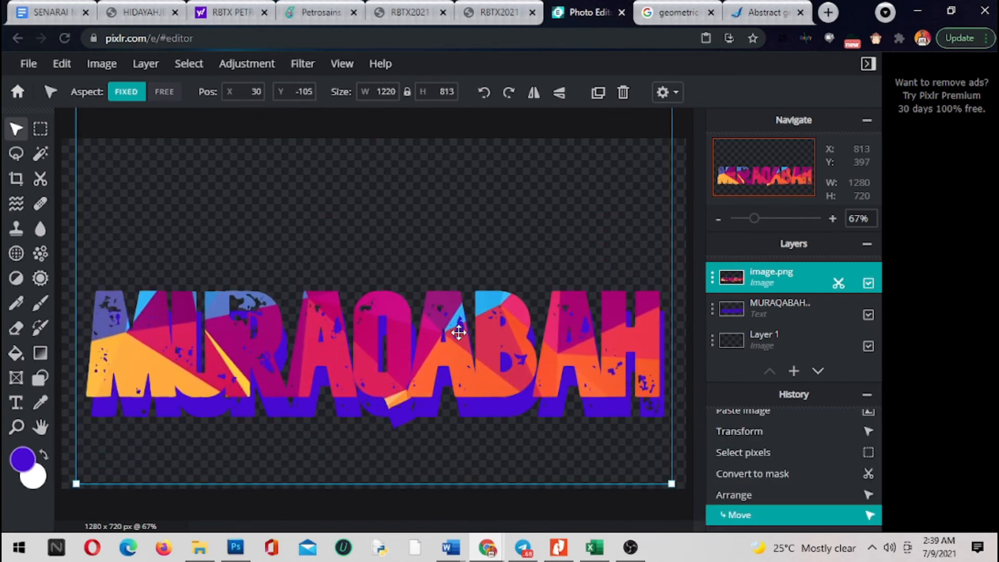
{"action": "key", "text": "ctrl+z"}
{"action": "key", "text": "ctrl+z"}
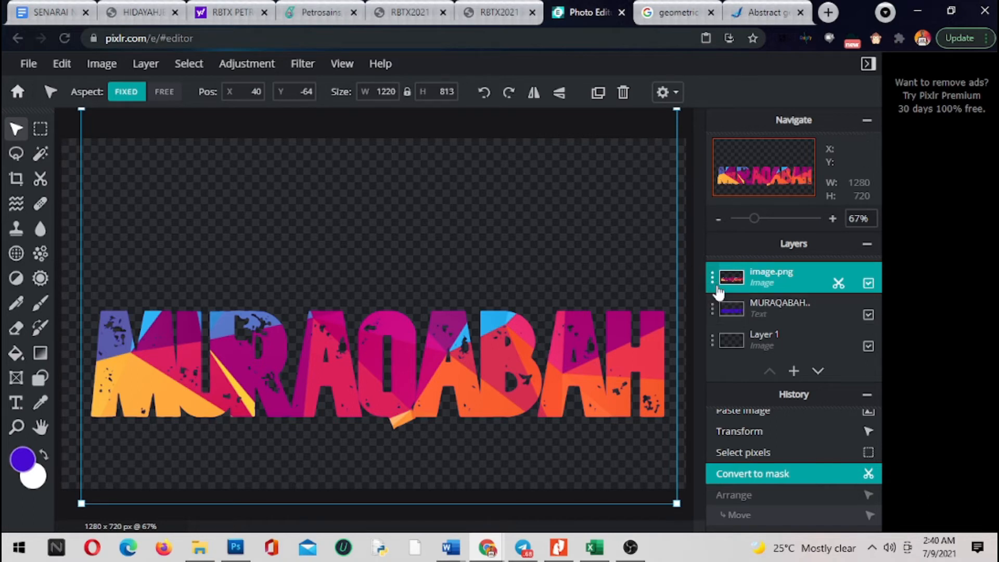
Merge the masked geometric image layer with the text layer below it and move the merged lettering to about X 27, Y -175.
{"action": "left_click", "coordinate": [713, 278]}
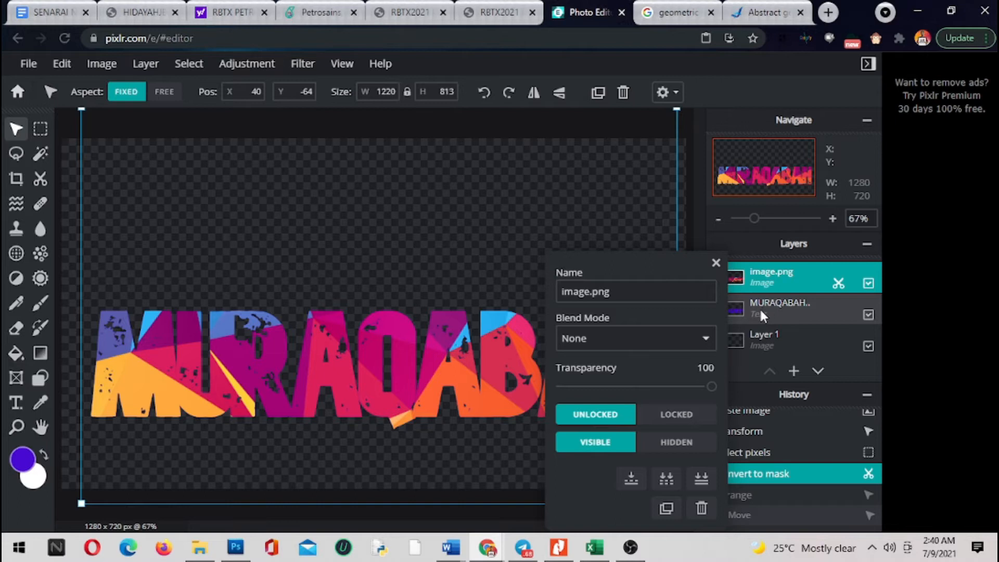
{"action": "left_click", "coordinate": [631, 480]}
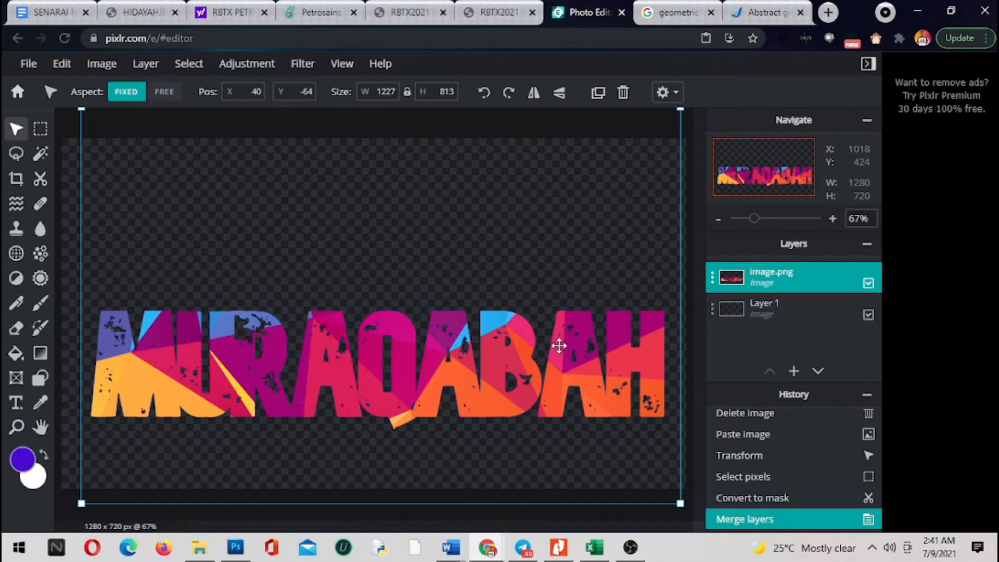
{"action": "left_click_drag", "start_coordinate": [367, 352], "coordinate": [360, 299]}
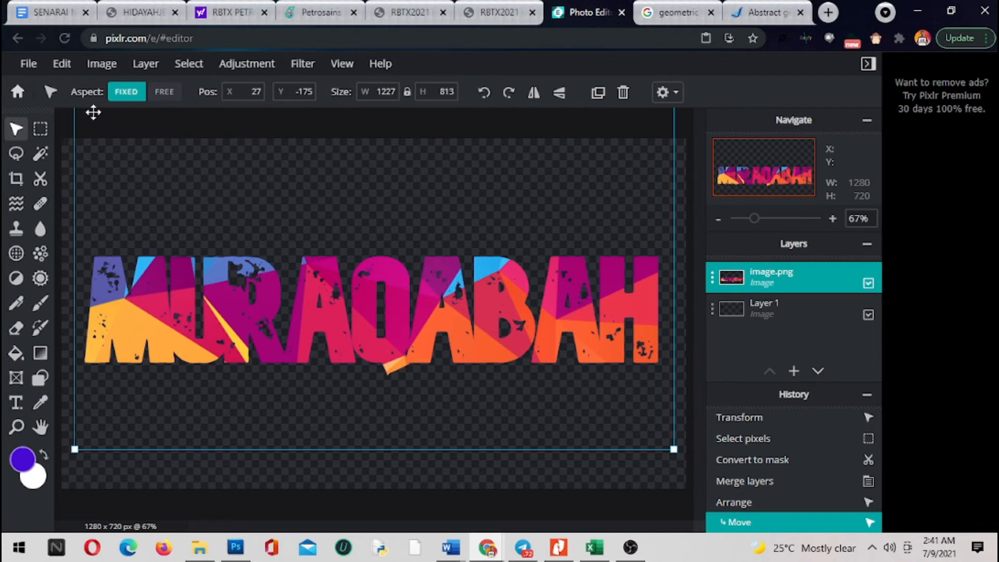
Apply a white (#FFFFFF) stroke of size 10 at 100% opacity around the merged MURAQABAH lettering.
{"action": "left_click", "coordinate": [63, 72]}
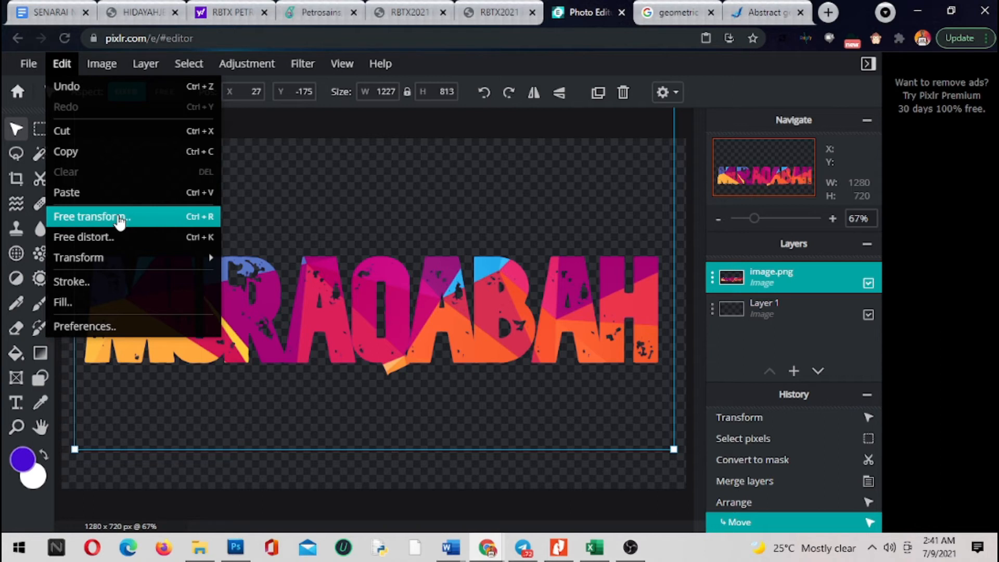
{"action": "left_click", "coordinate": [120, 218]}
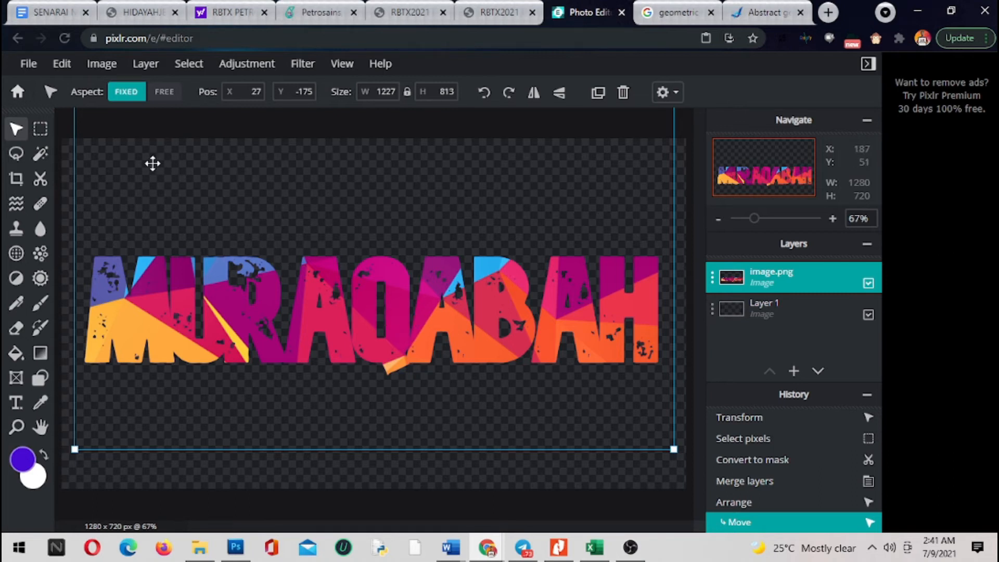
{"action": "left_click", "coordinate": [62, 64]}
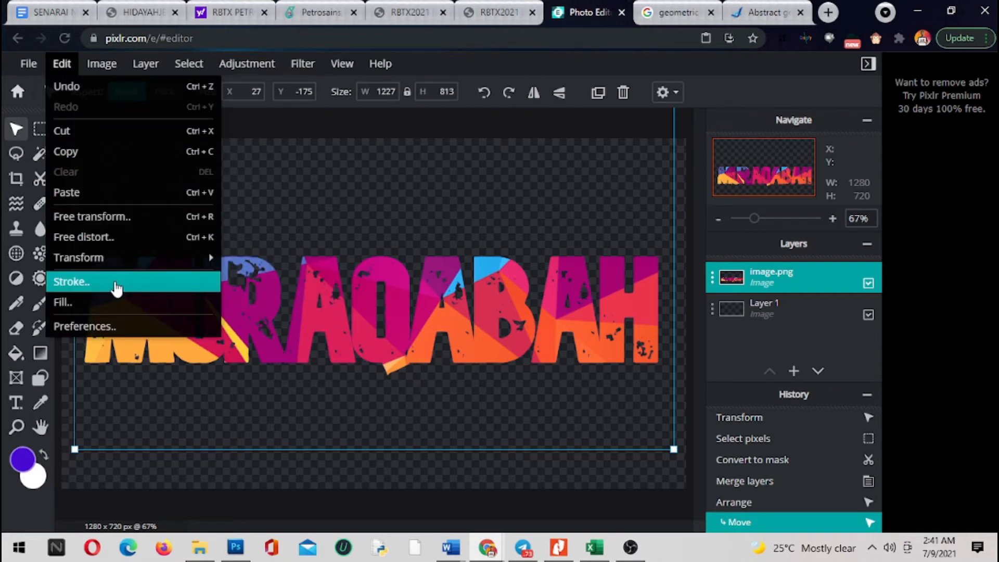
{"action": "left_click", "coordinate": [117, 286]}
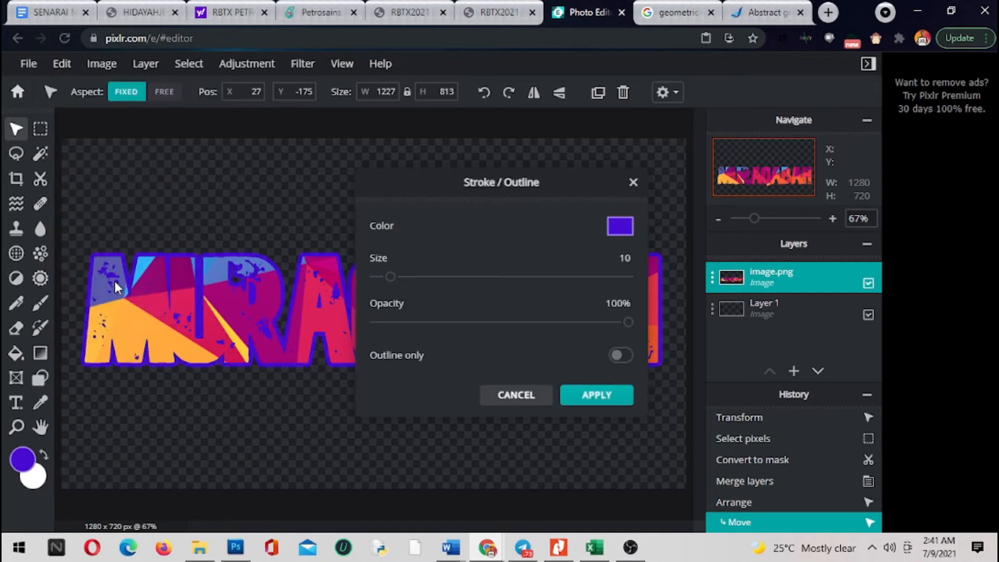
{"action": "mouse_move", "coordinate": [410, 187]}
{"action": "left_mouse_down"}
{"action": "mouse_move", "coordinate": [531, 187]}
{"action": "mouse_move", "coordinate": [603, 141]}
{"action": "left_mouse_up"}
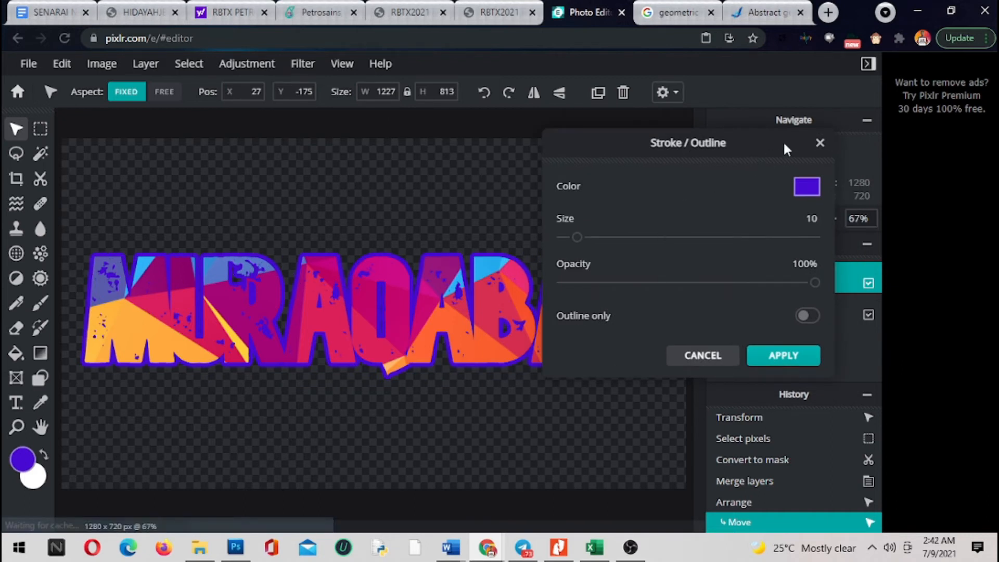
{"action": "left_click", "coordinate": [807, 187]}
{"action": "left_click_drag", "start_coordinate": [598, 187], "coordinate": [494, 156]}
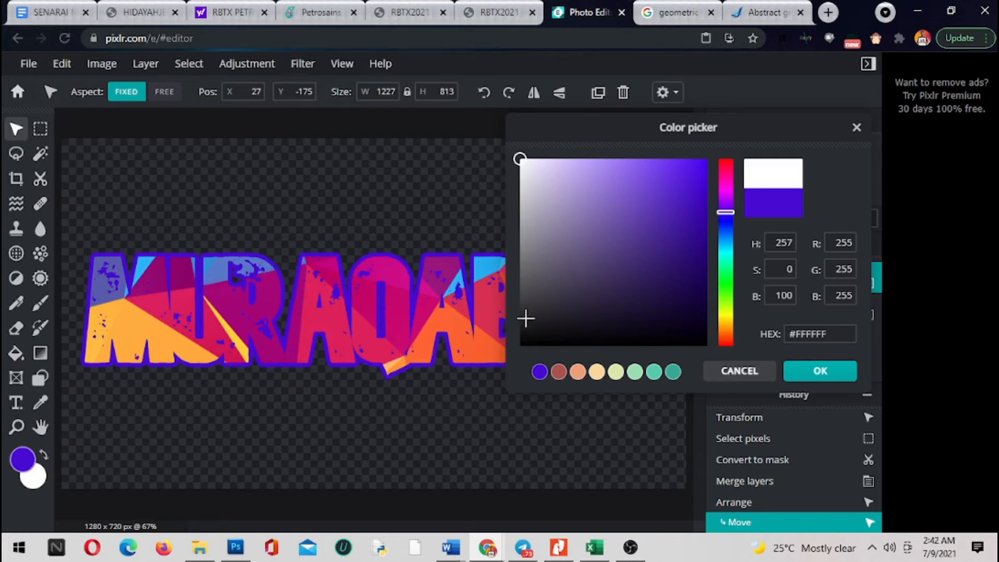
{"action": "left_click", "coordinate": [820, 371]}
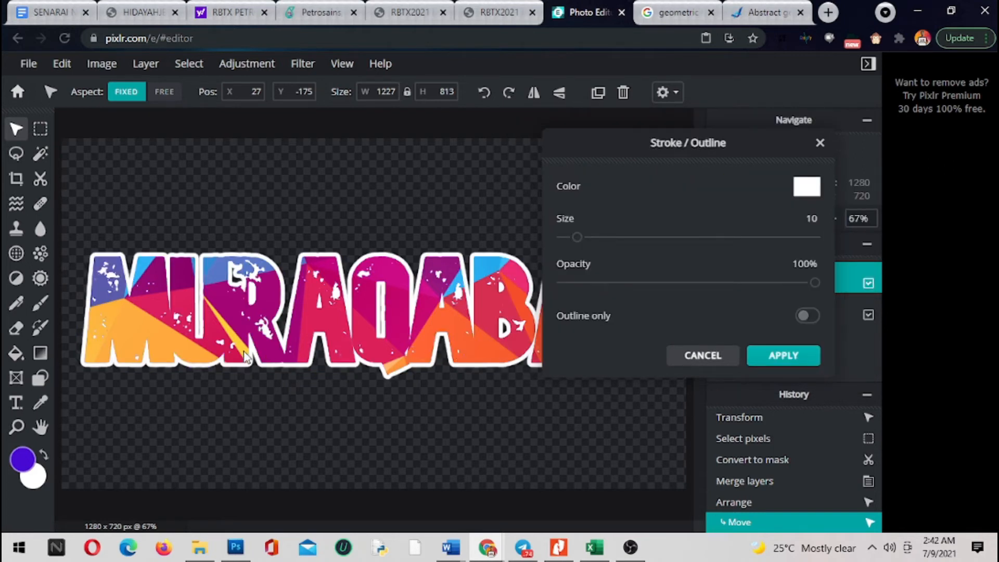
{"action": "mouse_move", "coordinate": [751, 142]}
{"action": "left_mouse_down"}
{"action": "mouse_move", "coordinate": [762, 214]}
{"action": "mouse_move", "coordinate": [633, 175]}
{"action": "left_mouse_up"}
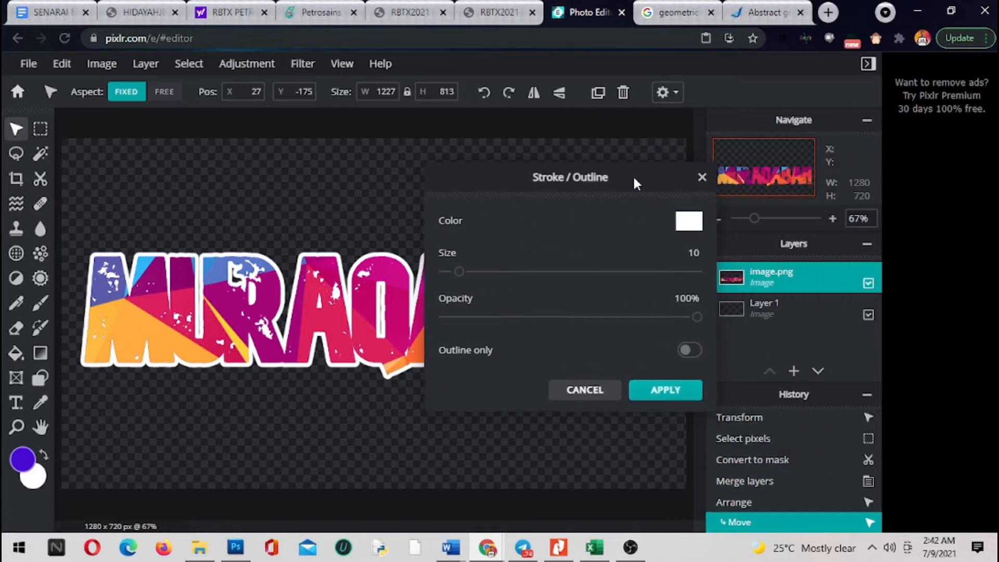
{"action": "left_click", "coordinate": [650, 390]}
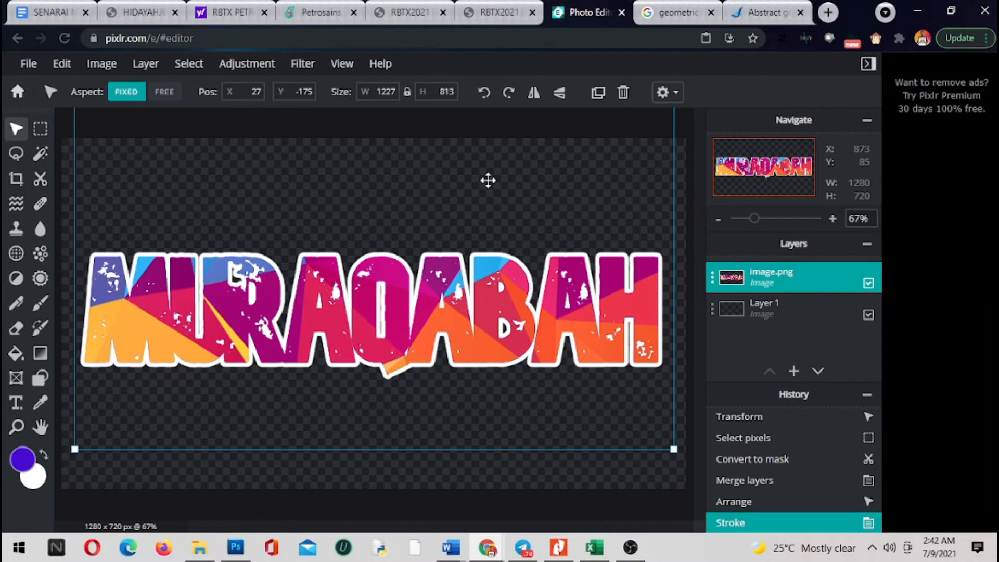
Reposition the outlined MURAQABAH lettering on the canvas, to about X 10, Y -189.
{"action": "left_click_drag", "start_coordinate": [385, 294], "coordinate": [461, 310]}
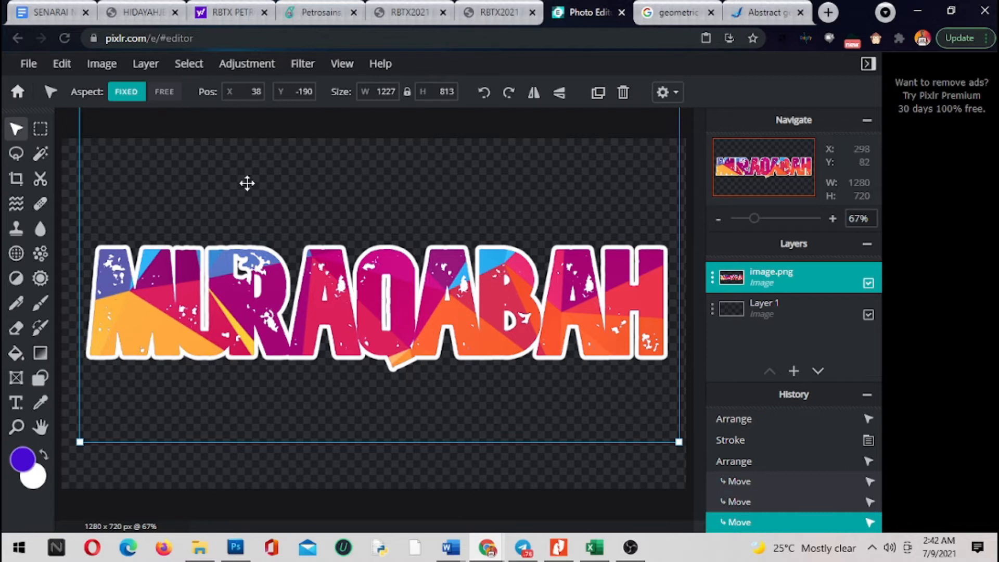
{"action": "left_click_drag", "start_coordinate": [502, 331], "coordinate": [478, 323]}
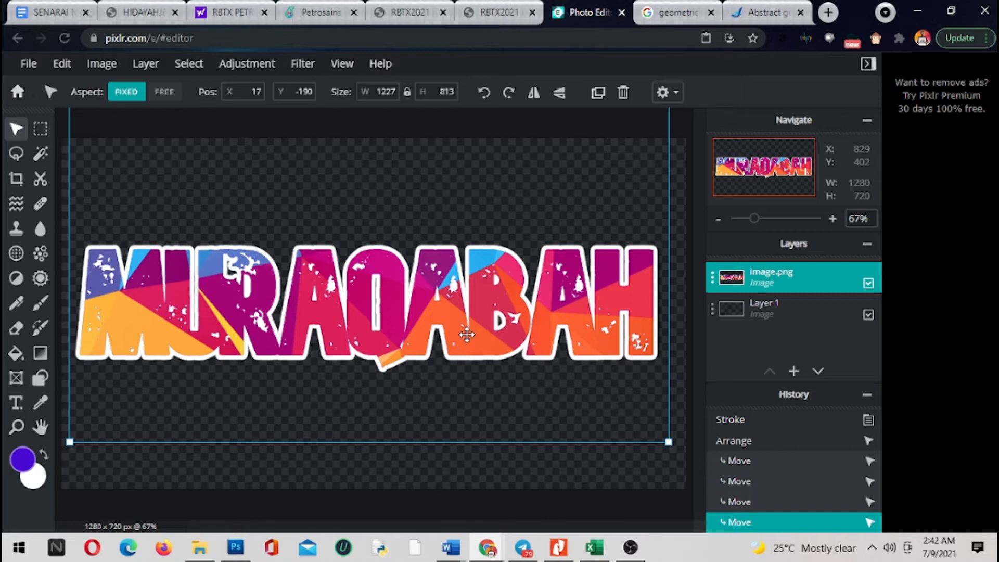
{"action": "left_click_drag", "start_coordinate": [477, 302], "coordinate": [481, 306]}
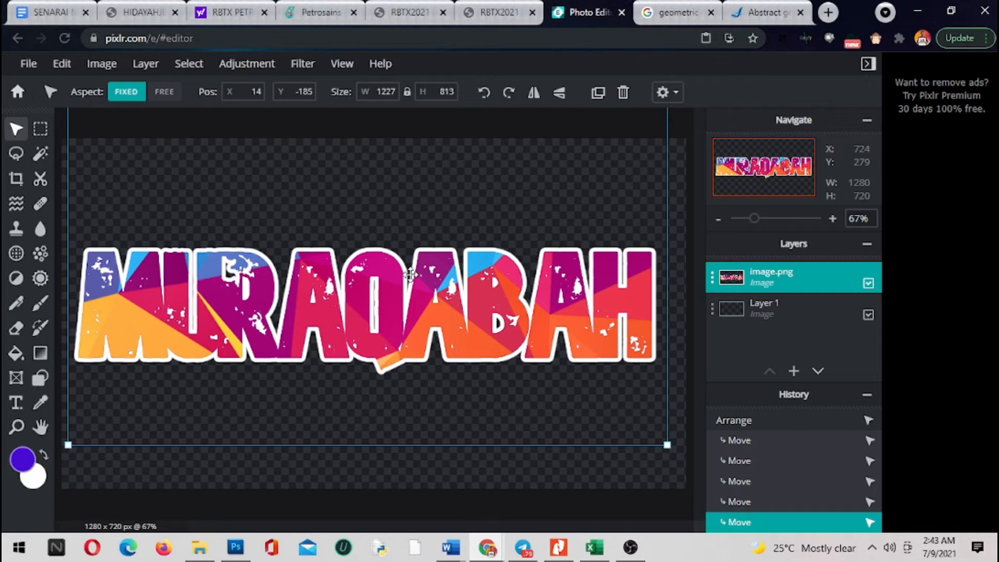
{"action": "mouse_move", "coordinate": [251, 296]}
{"action": "left_mouse_down"}
{"action": "mouse_move", "coordinate": [275, 291]}
{"action": "mouse_move", "coordinate": [254, 294]}
{"action": "left_mouse_up"}
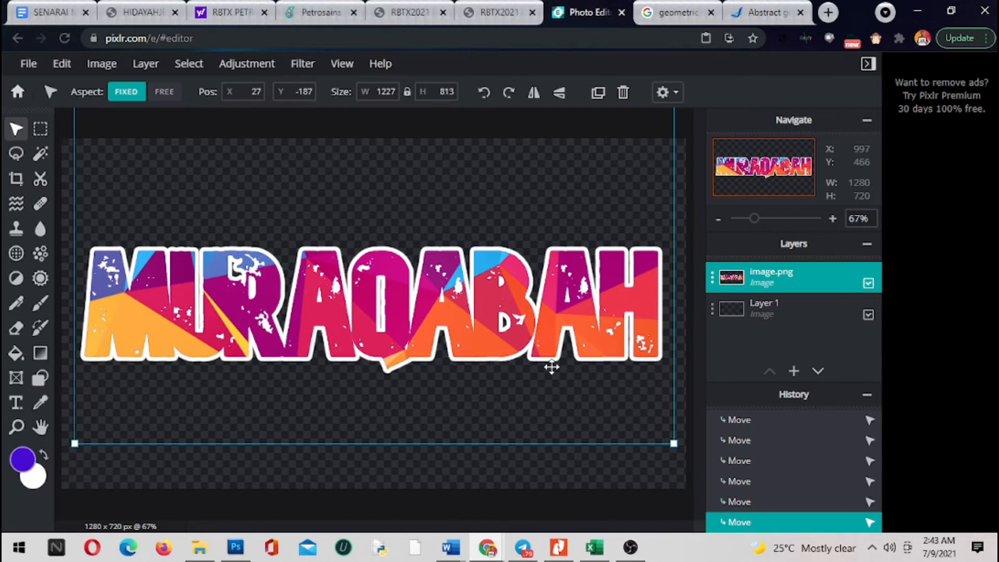
{"action": "mouse_move", "coordinate": [401, 303]}
{"action": "left_mouse_down"}
{"action": "mouse_move", "coordinate": [400, 290]}
{"action": "mouse_move", "coordinate": [393, 302]}
{"action": "left_mouse_up"}
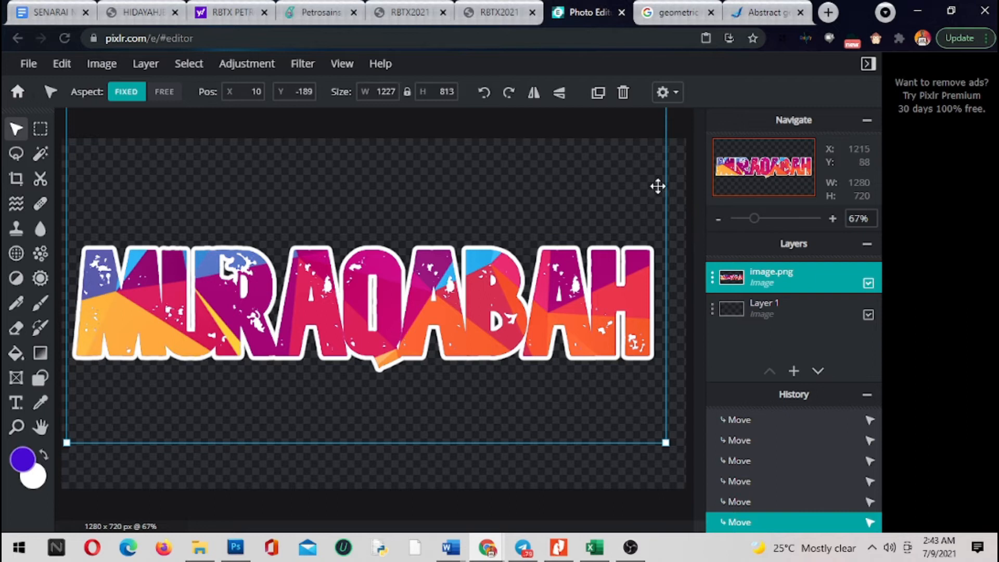
Download the 1280x720 design as a PNG named LAYERMASKING-, and move the lettering to about X 27, Y -187.
{"action": "left_click", "coordinate": [28, 65]}
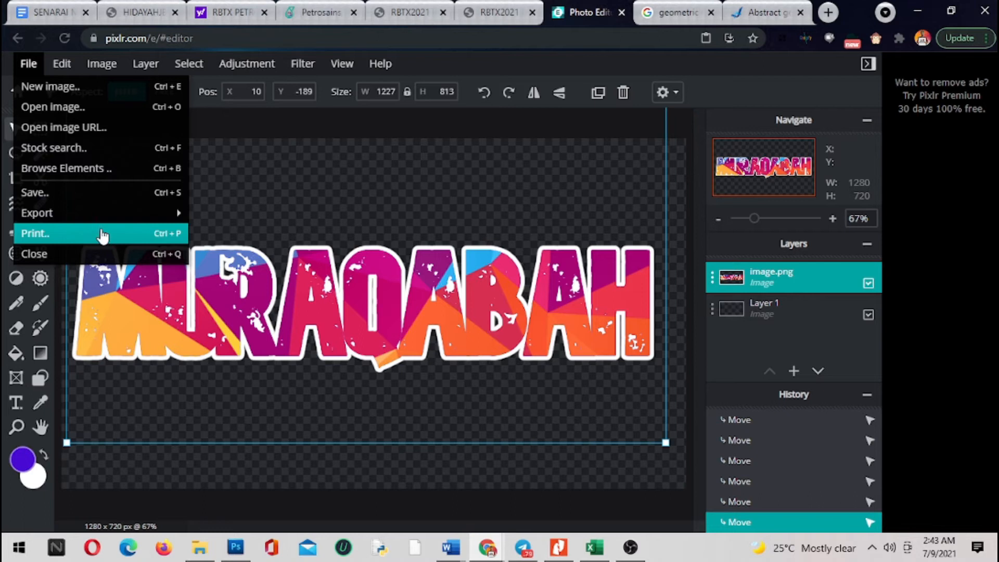
{"action": "left_click", "coordinate": [56, 201]}
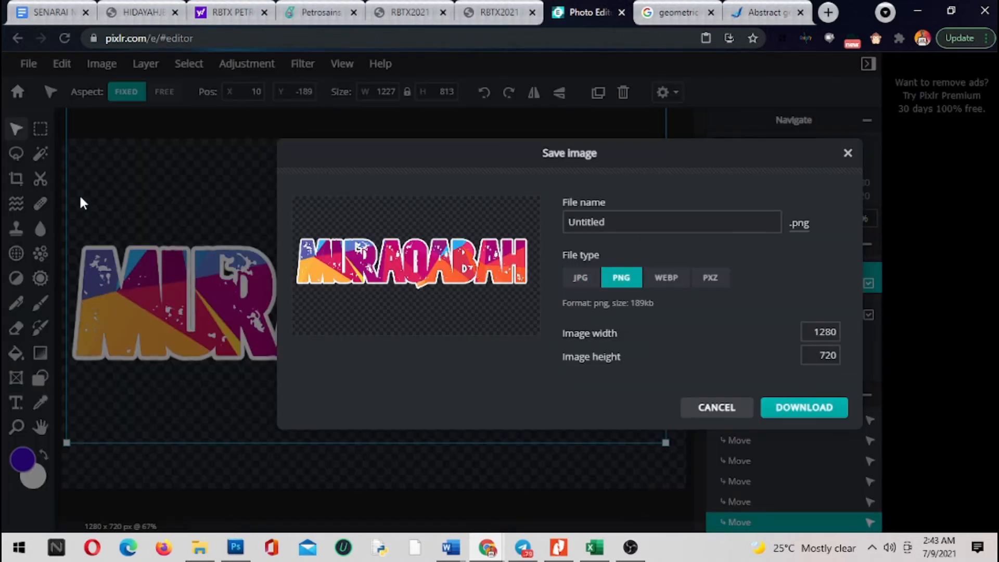
{"action": "double_click", "coordinate": [624, 219]}
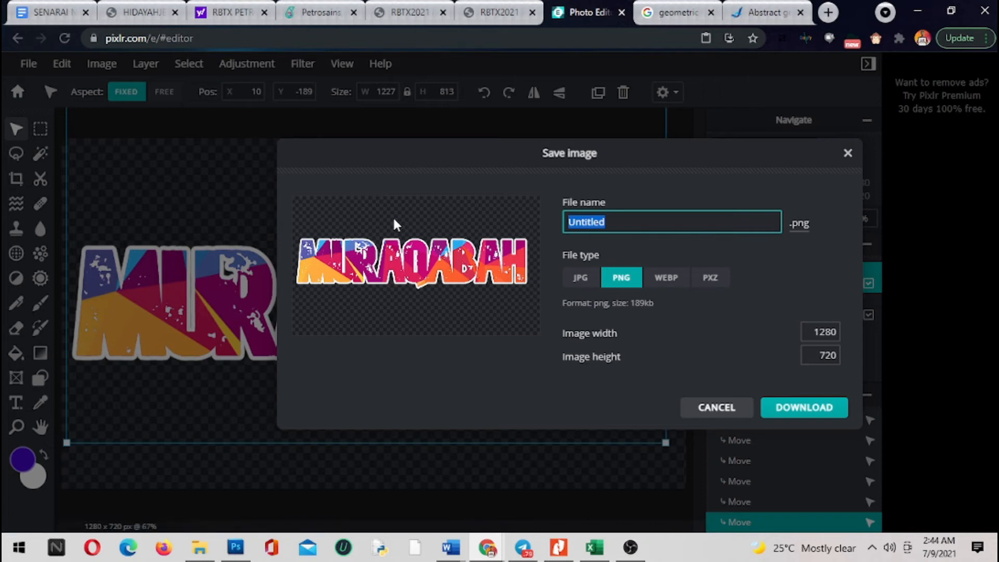
{"action": "type", "text": "LAYERMASKING-"}
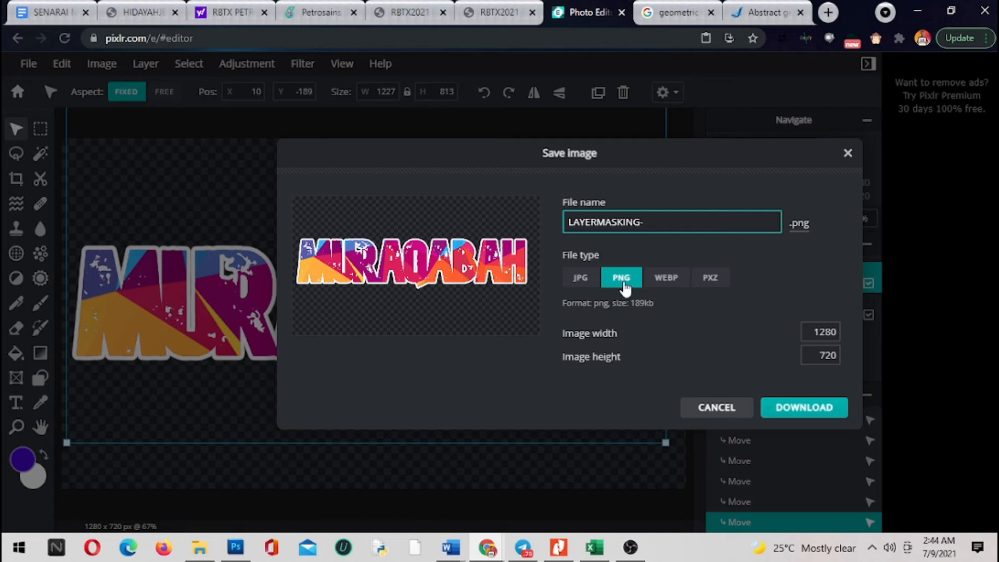
{"action": "left_click", "coordinate": [799, 409]}
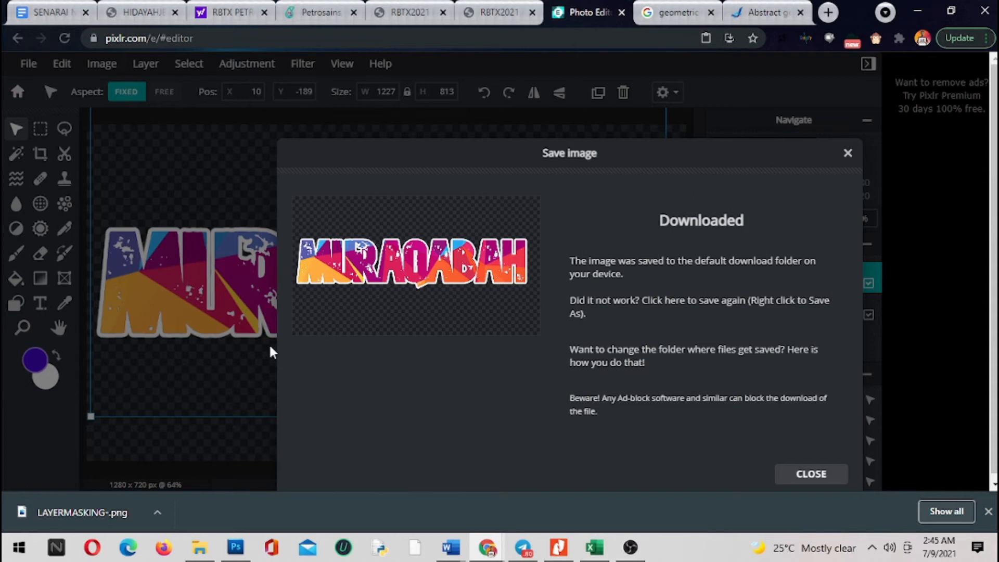
{"action": "left_click", "coordinate": [848, 153]}
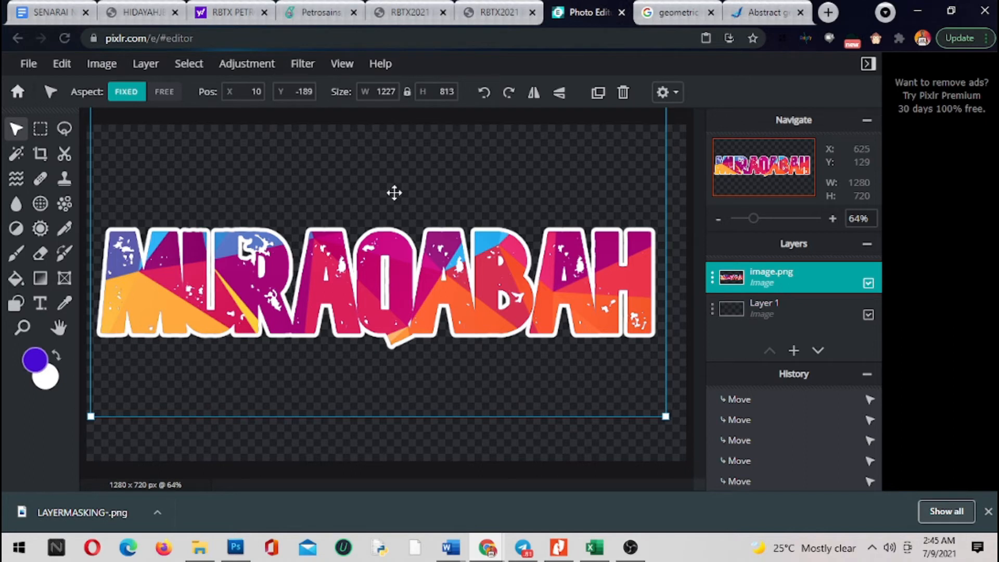
{"action": "left_click_drag", "start_coordinate": [422, 256], "coordinate": [384, 238]}
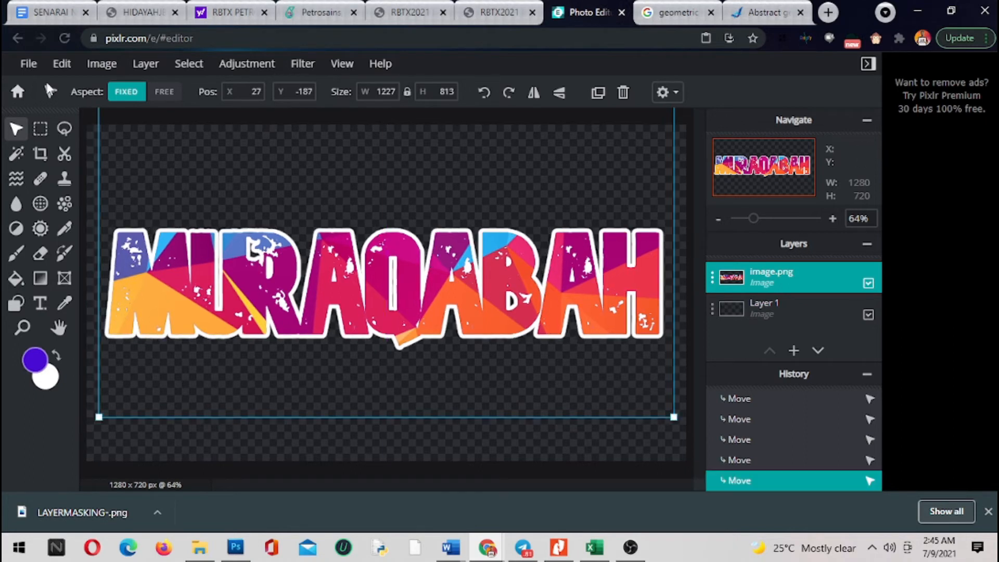
Start a new image using the Web 720p preset of 1280x720.
{"action": "left_click", "coordinate": [28, 63]}
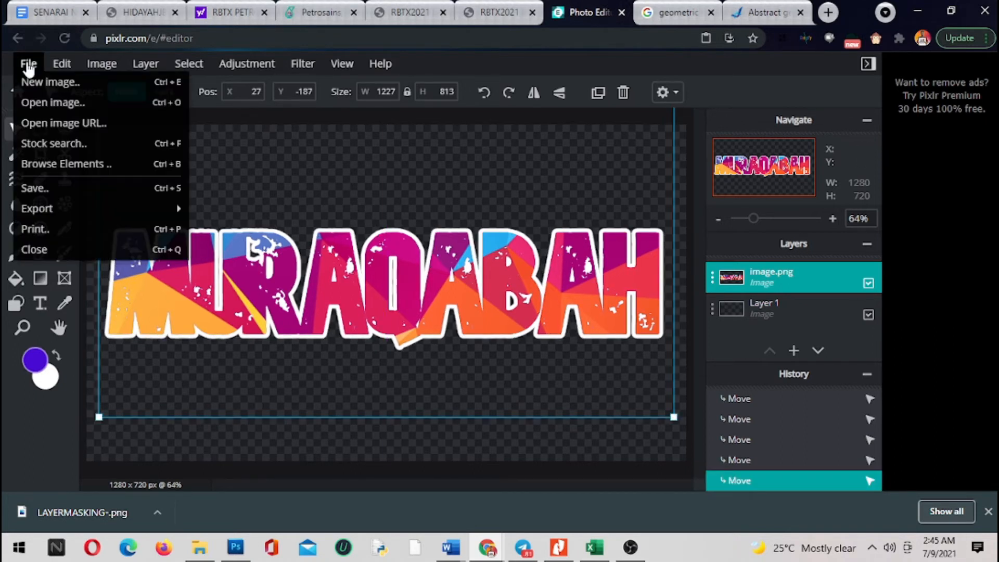
{"action": "left_click", "coordinate": [53, 83]}
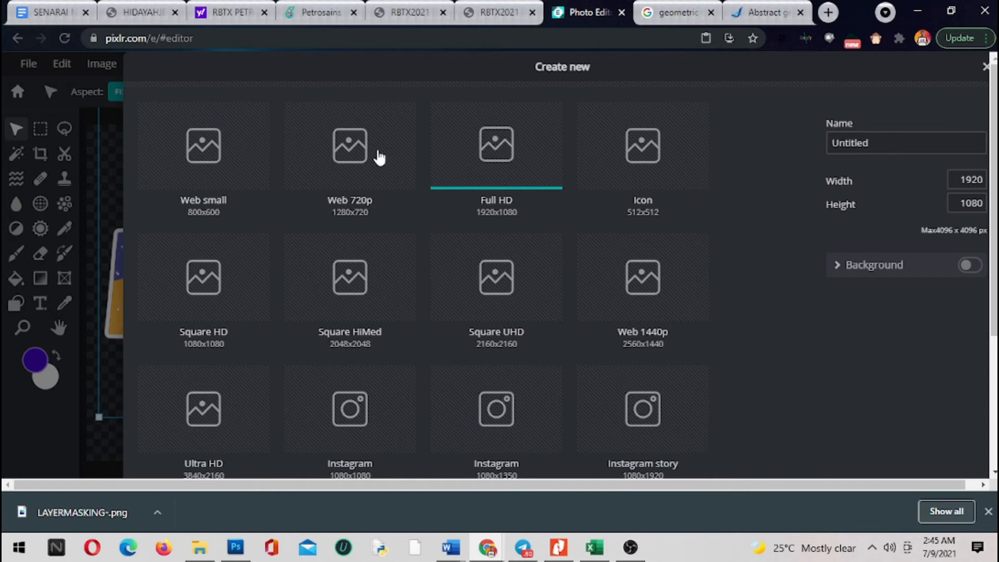
{"action": "left_click", "coordinate": [347, 151]}
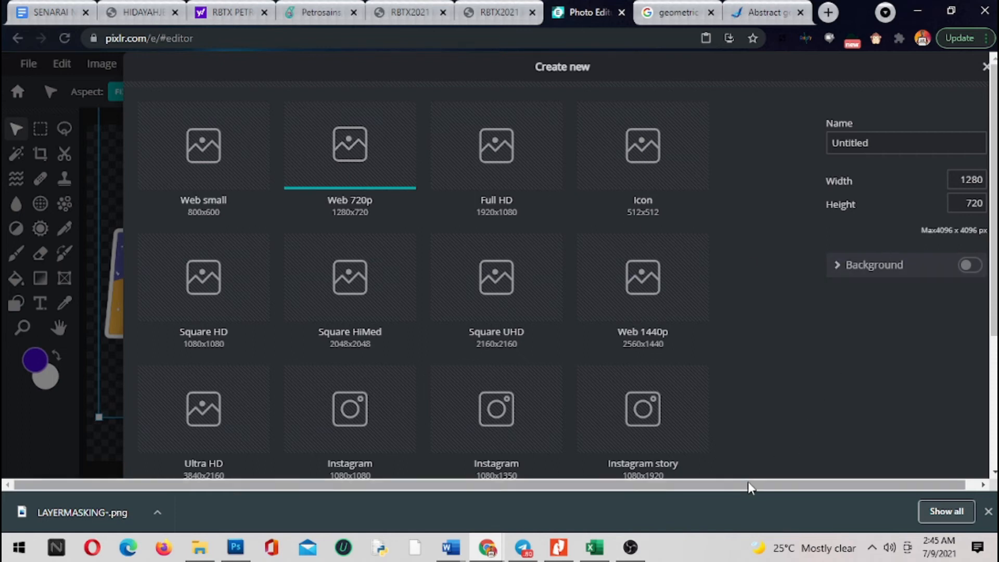
{"action": "left_click_drag", "start_coordinate": [747, 484], "coordinate": [794, 485]}
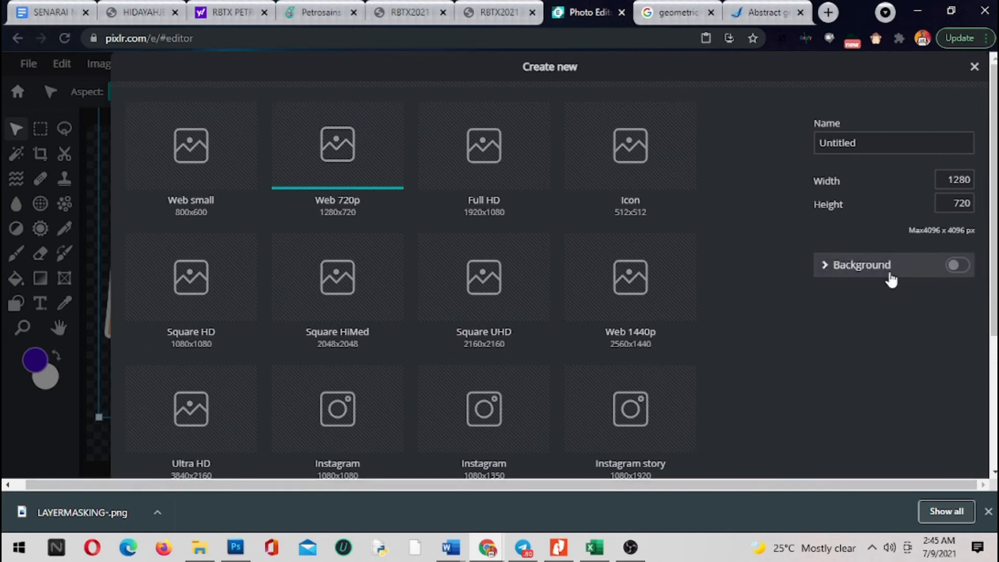
Enable a coloured background for the new image and try blue (#185CB5) and magenta (#B018B5) shades starting from the pink swatch.
{"action": "left_click", "coordinate": [959, 268]}
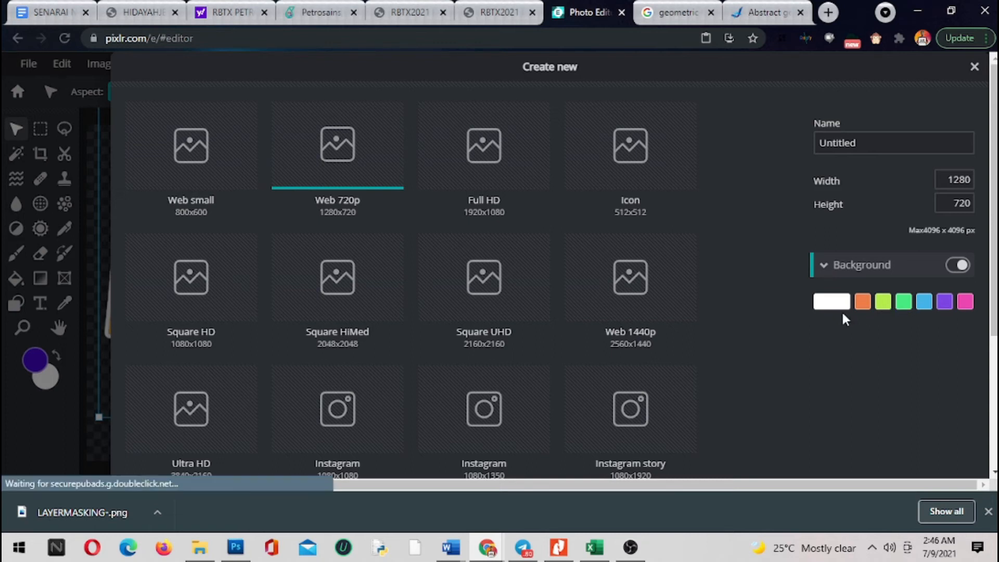
{"action": "left_click", "coordinate": [963, 304]}
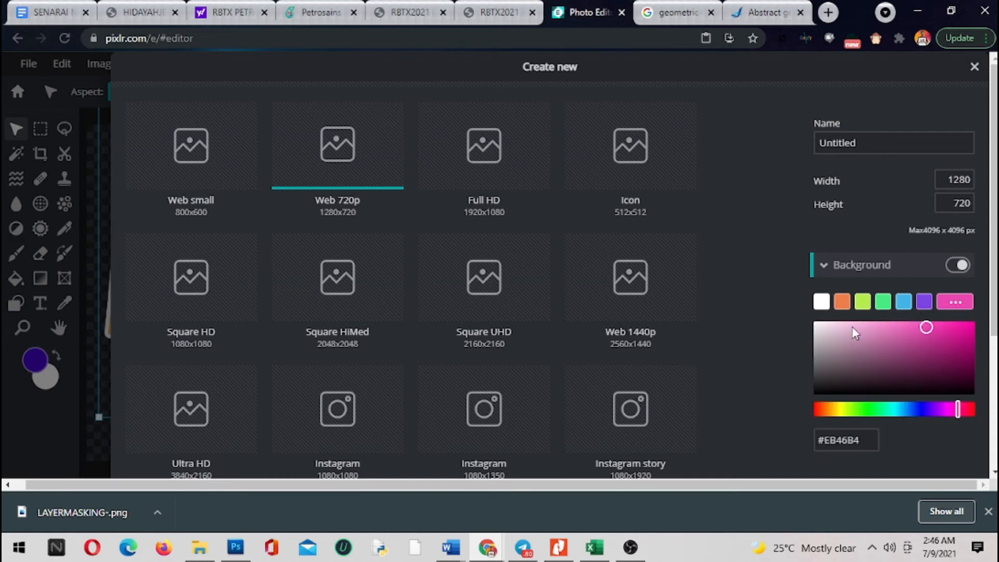
{"action": "left_click_drag", "start_coordinate": [874, 341], "coordinate": [956, 349]}
{"action": "left_click", "coordinate": [946, 333]}
{"action": "left_click_drag", "start_coordinate": [952, 409], "coordinate": [909, 410]}
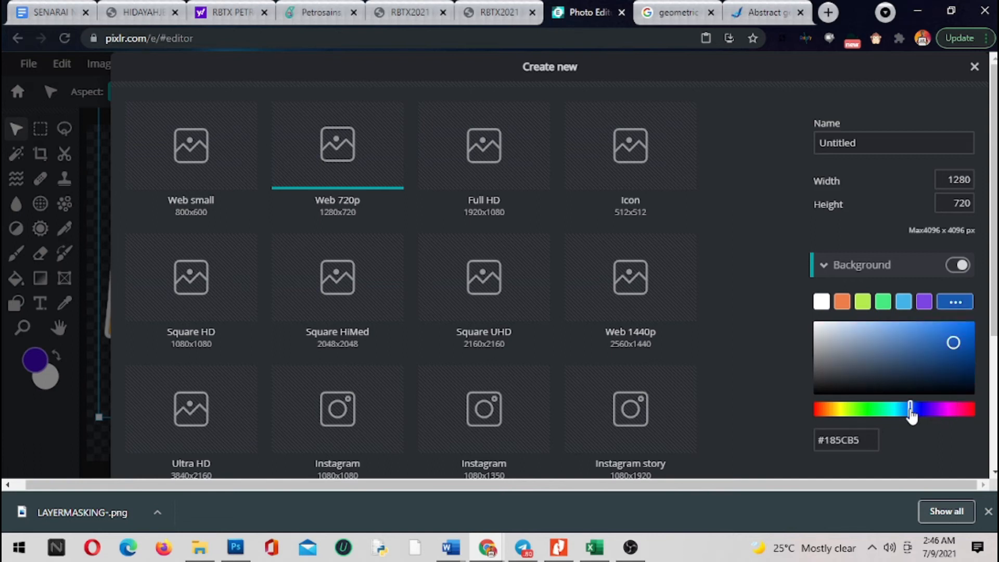
{"action": "left_click", "coordinate": [945, 411]}
{"action": "left_click", "coordinate": [952, 409]}
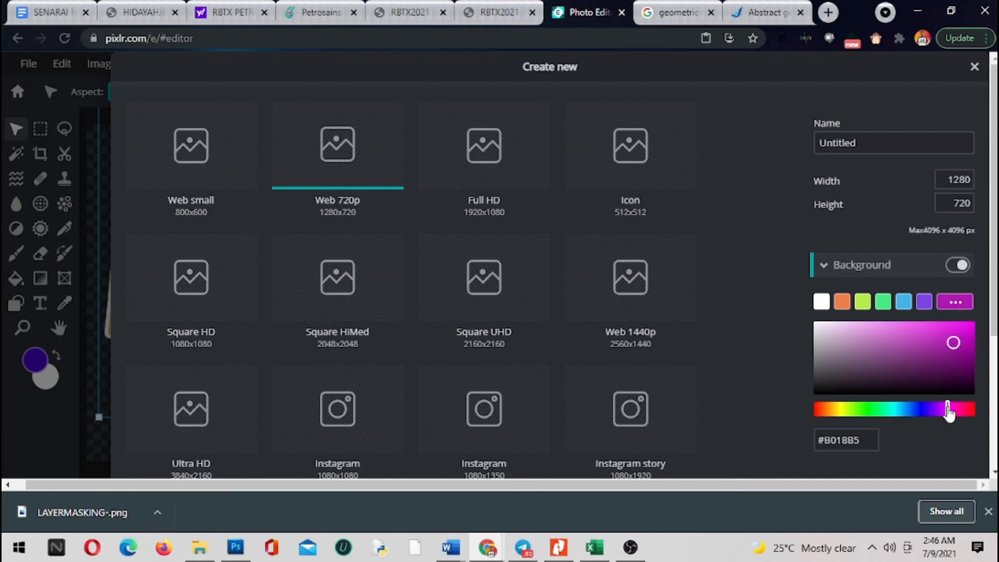
Set the background colour to the pinkish red #ED1D55 and create the 1280x720 image.
{"action": "left_click", "coordinate": [956, 410]}
{"action": "left_click", "coordinate": [961, 409]}
{"action": "left_click", "coordinate": [964, 411]}
{"action": "left_click", "coordinate": [955, 410]}
{"action": "mouse_move", "coordinate": [955, 411]}
{"action": "left_mouse_down"}
{"action": "mouse_move", "coordinate": [829, 411]}
{"action": "mouse_move", "coordinate": [940, 419]}
{"action": "left_mouse_up"}
{"action": "left_click_drag", "start_coordinate": [944, 420], "coordinate": [968, 416]}
{"action": "left_click_drag", "start_coordinate": [931, 339], "coordinate": [954, 326]}
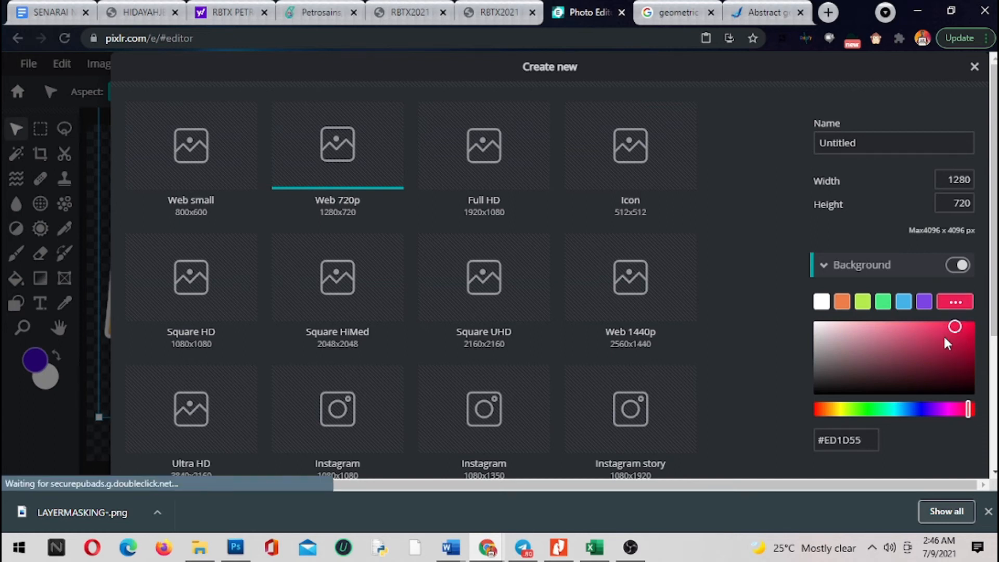
{"action": "scroll", "coordinate": [951, 424], "scroll_direction": "down", "scroll_amount": 4}
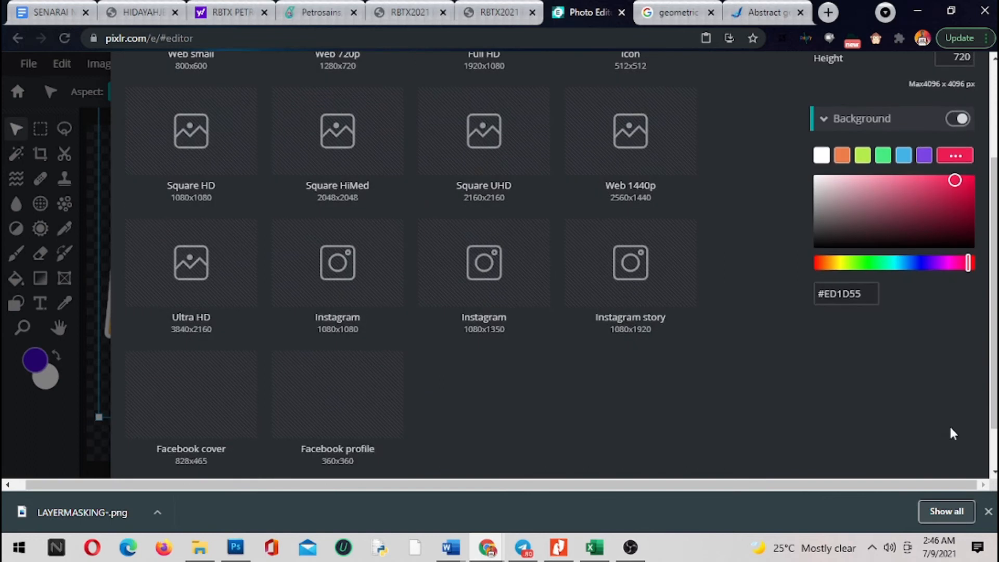
{"action": "left_click", "coordinate": [938, 464]}
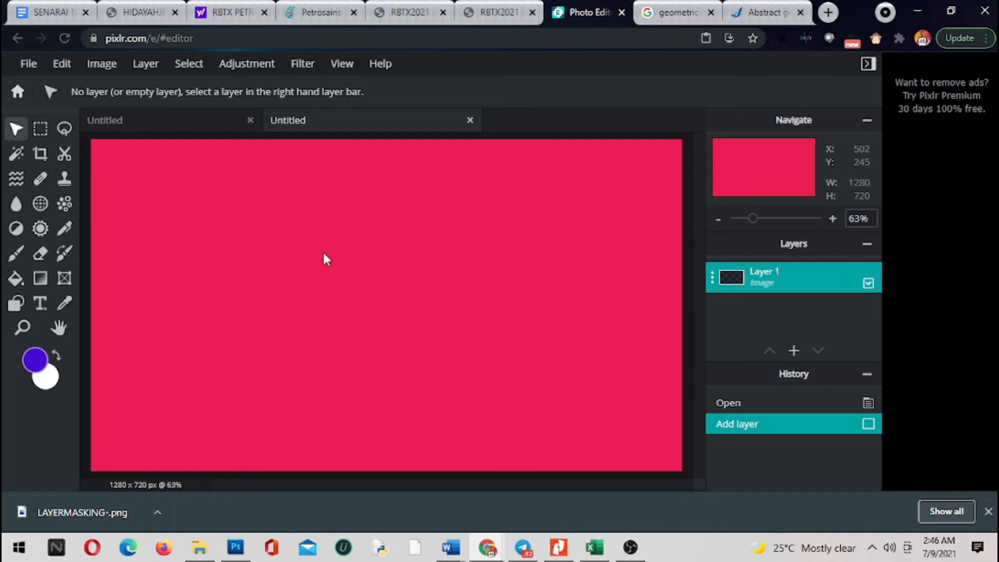
Set the Shape tool to the custom type and choose the irregular, ragged-edged four-sided blob as its shape.
{"action": "left_click", "coordinate": [19, 306]}
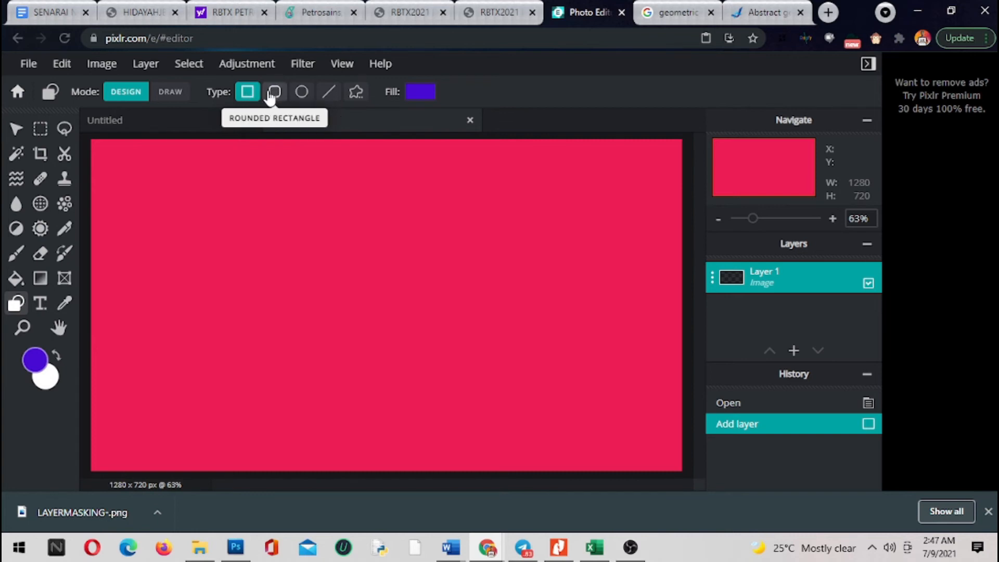
{"action": "left_click", "coordinate": [356, 92]}
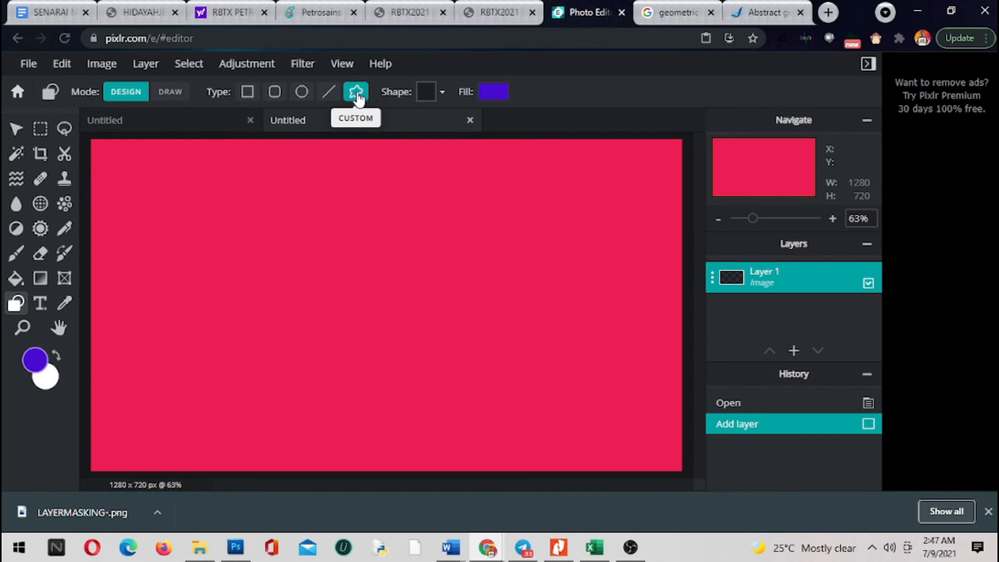
{"action": "left_click", "coordinate": [425, 93]}
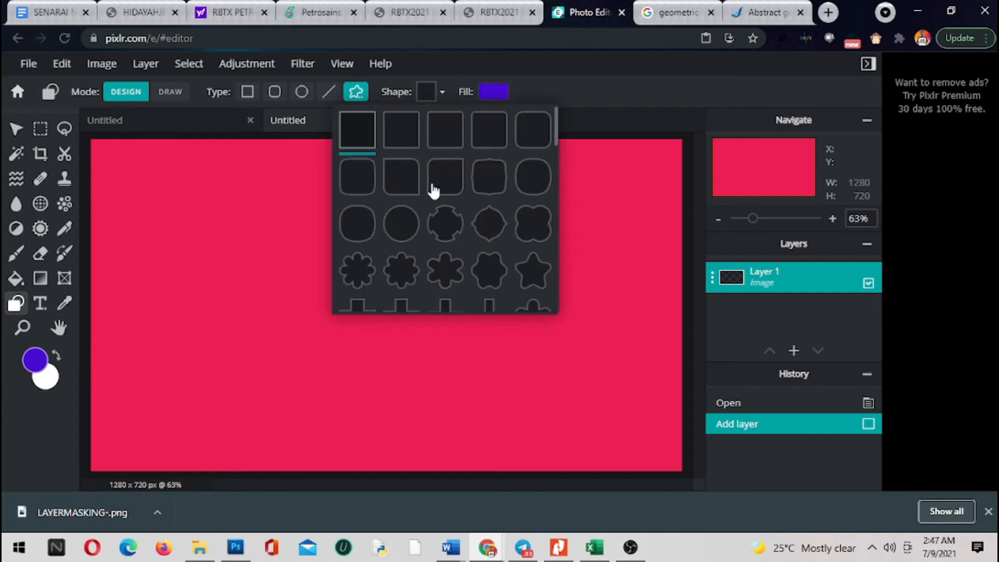
{"action": "scroll", "coordinate": [432, 189], "scroll_direction": "down", "scroll_amount": 5}
{"action": "scroll", "coordinate": [431, 189], "scroll_direction": "down", "scroll_amount": 5}
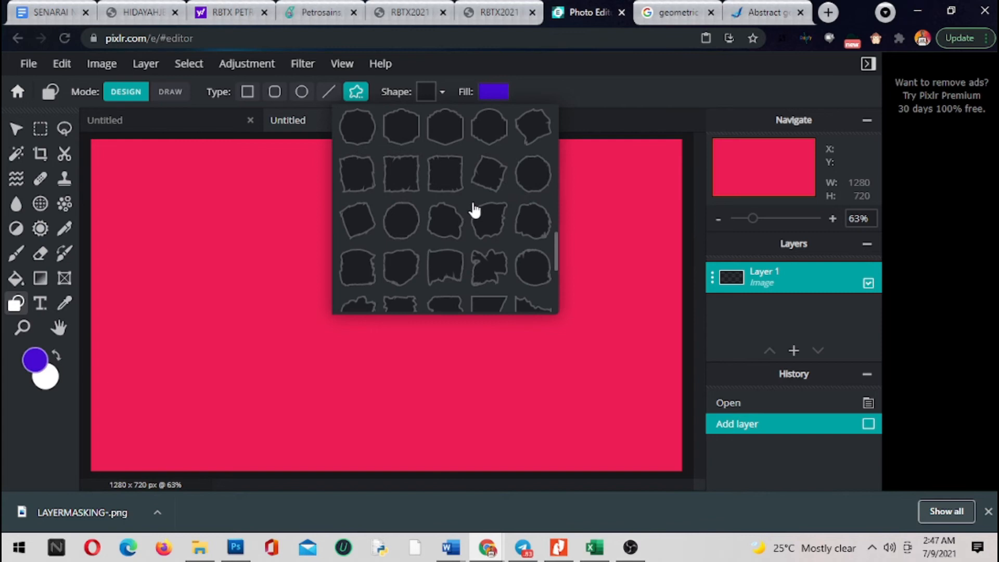
{"action": "scroll", "coordinate": [473, 210], "scroll_direction": "down", "scroll_amount": 5}
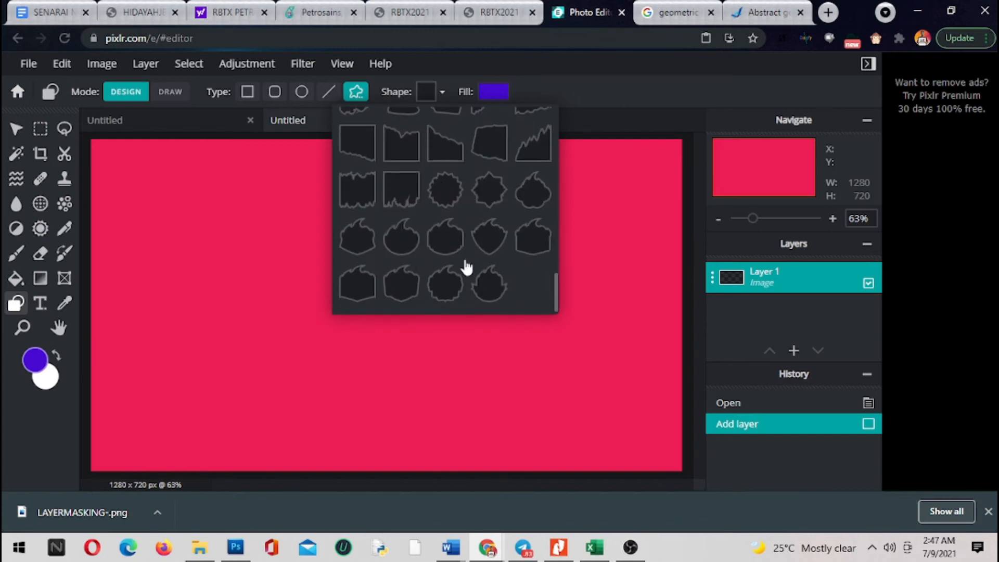
{"action": "scroll", "coordinate": [514, 253], "scroll_direction": "up", "scroll_amount": 3}
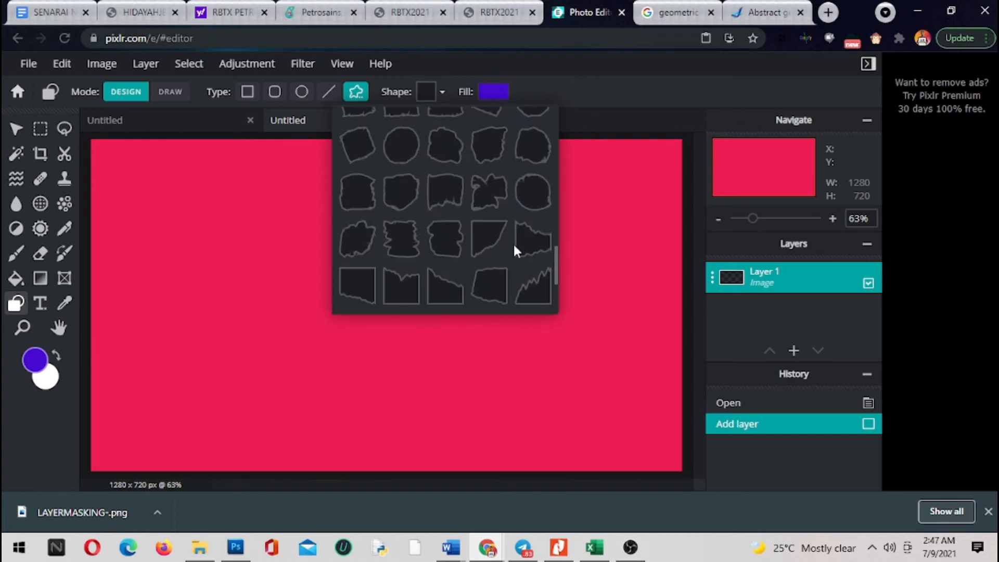
{"action": "scroll", "coordinate": [439, 219], "scroll_direction": "up", "scroll_amount": 2}
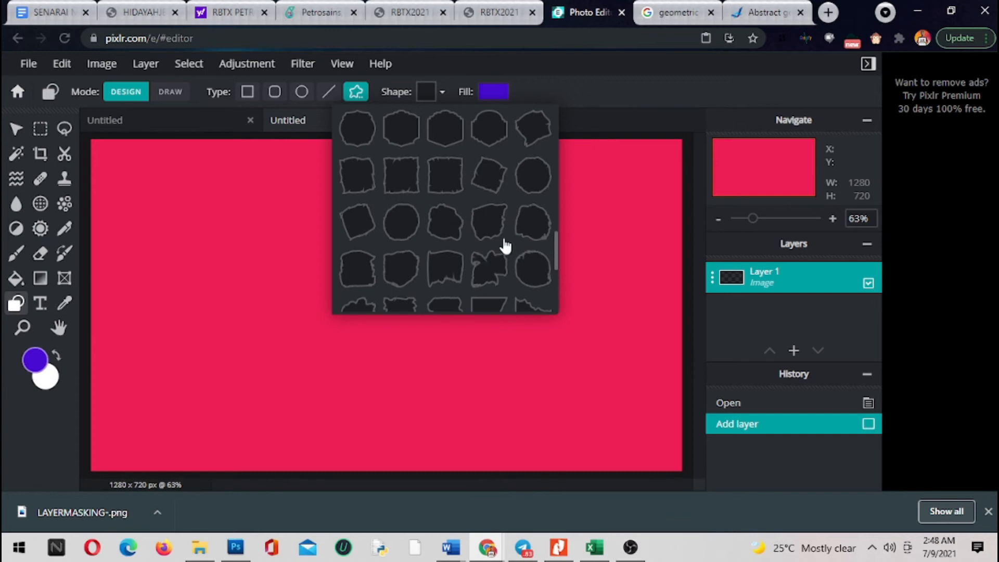
{"action": "scroll", "coordinate": [507, 245], "scroll_direction": "down", "scroll_amount": 3}
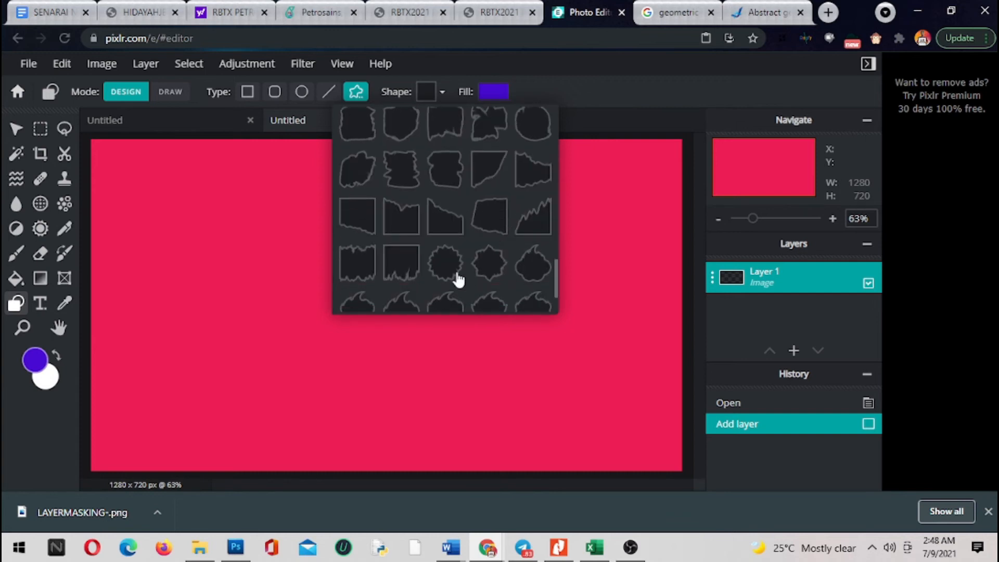
{"action": "scroll", "coordinate": [477, 213], "scroll_direction": "up", "scroll_amount": 3}
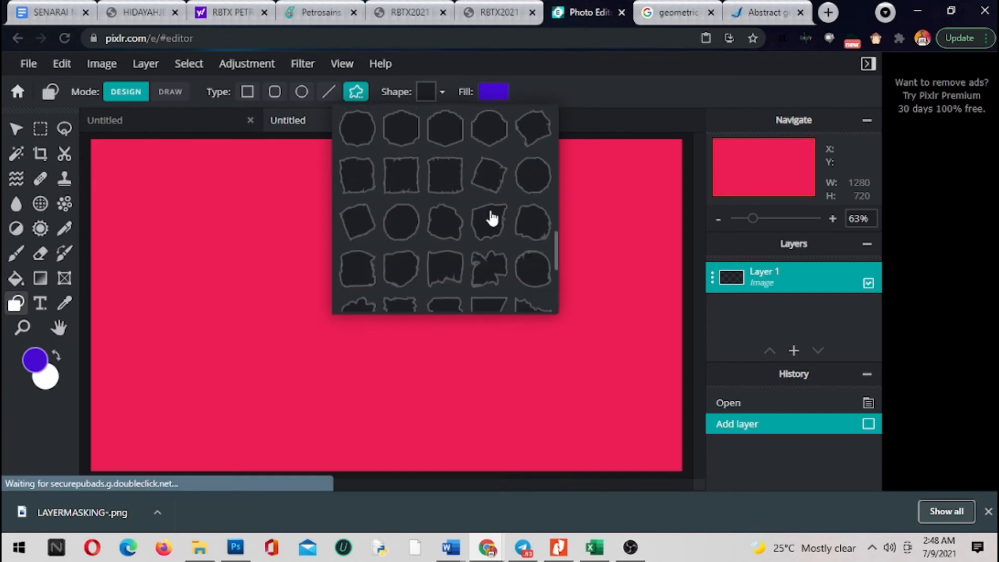
{"action": "scroll", "coordinate": [465, 215], "scroll_direction": "up", "scroll_amount": 3}
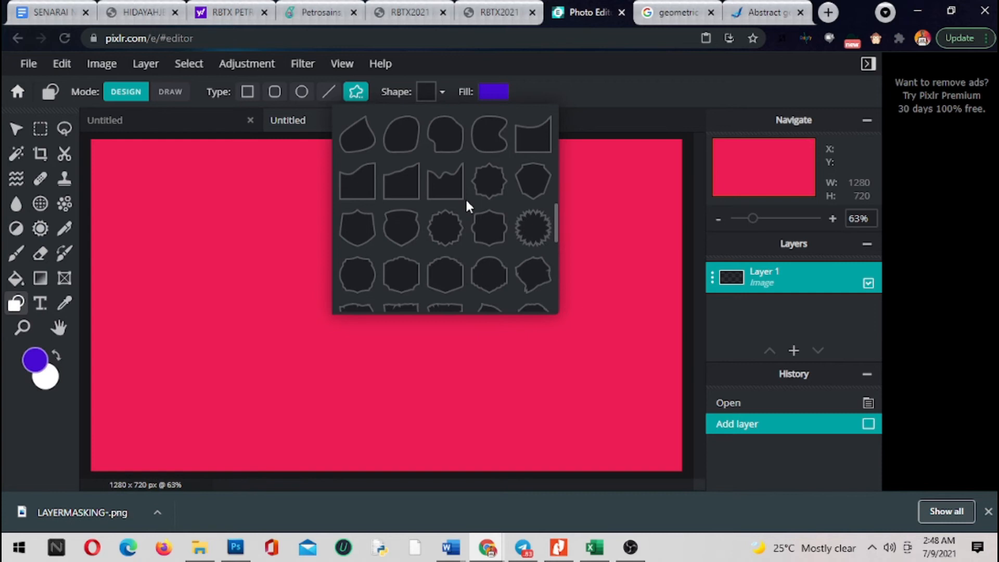
{"action": "scroll", "coordinate": [468, 209], "scroll_direction": "down", "scroll_amount": 3}
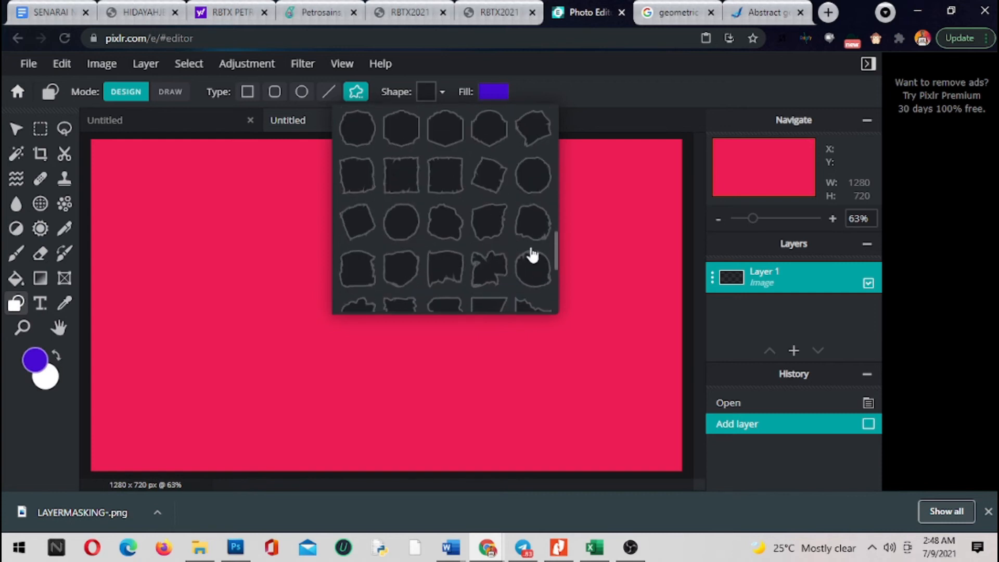
{"action": "scroll", "coordinate": [469, 250], "scroll_direction": "down", "scroll_amount": 2}
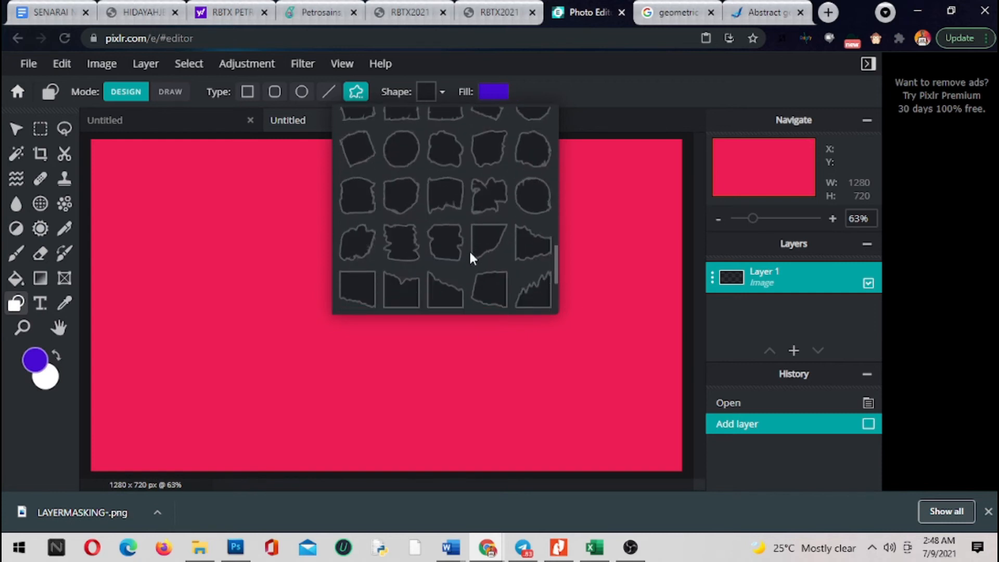
{"action": "left_click", "coordinate": [486, 158]}
Draw the ragged custom shape large in blue-violet, enlarge it slightly and position it around the centre of the canvas.
{"action": "left_click", "coordinate": [237, 230]}
{"action": "left_click_drag", "start_coordinate": [246, 196], "coordinate": [599, 459]}
{"action": "left_click_drag", "start_coordinate": [439, 299], "coordinate": [399, 270]}
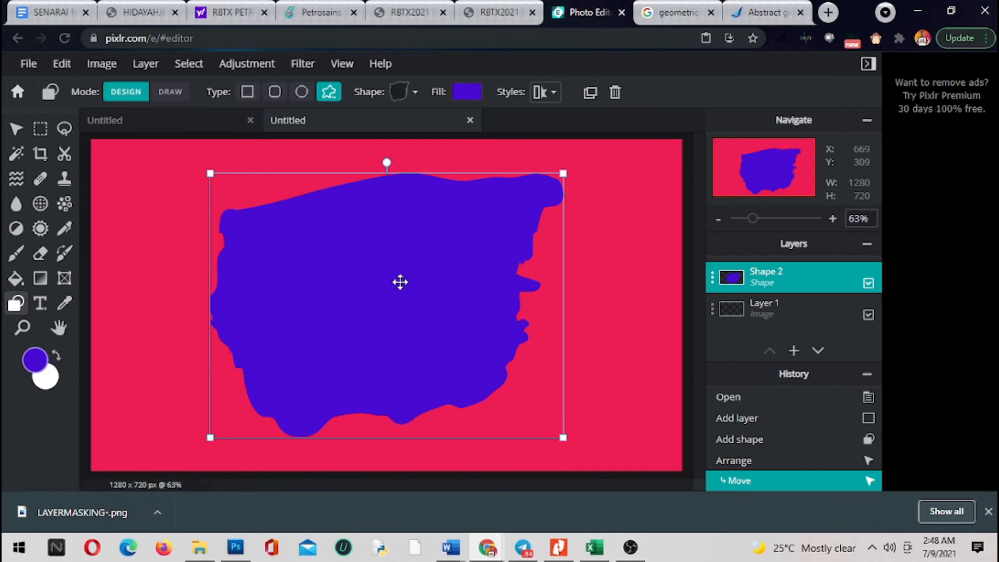
{"action": "mouse_move", "coordinate": [398, 264]}
{"action": "left_mouse_down"}
{"action": "mouse_move", "coordinate": [412, 278]}
{"action": "mouse_move", "coordinate": [430, 270]}
{"action": "mouse_move", "coordinate": [409, 258]}
{"action": "left_mouse_up"}
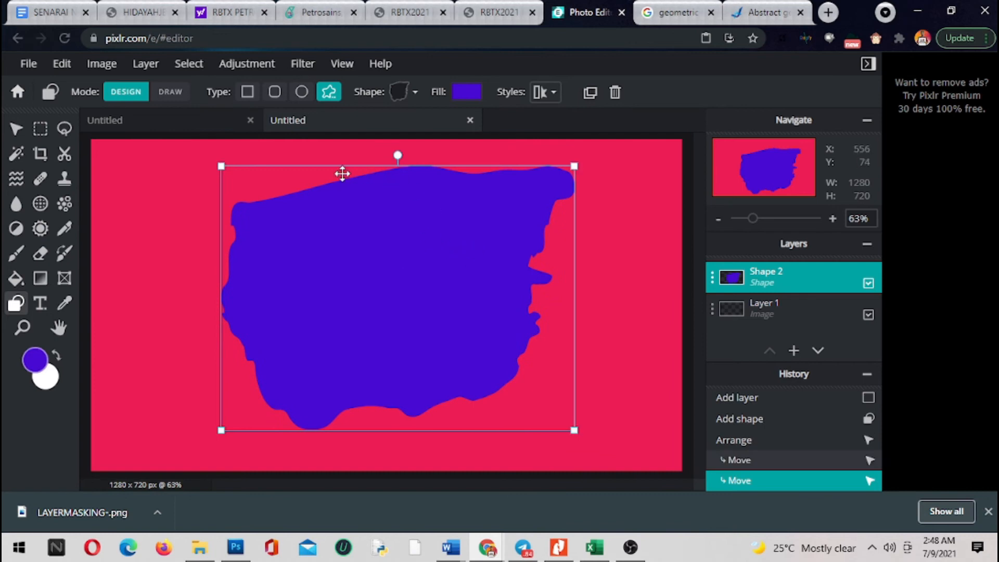
{"action": "left_click_drag", "start_coordinate": [221, 165], "coordinate": [208, 161]}
{"action": "mouse_move", "coordinate": [423, 256]}
{"action": "left_mouse_down"}
{"action": "mouse_move", "coordinate": [439, 260]}
{"action": "mouse_move", "coordinate": [433, 267]}
{"action": "left_mouse_up"}
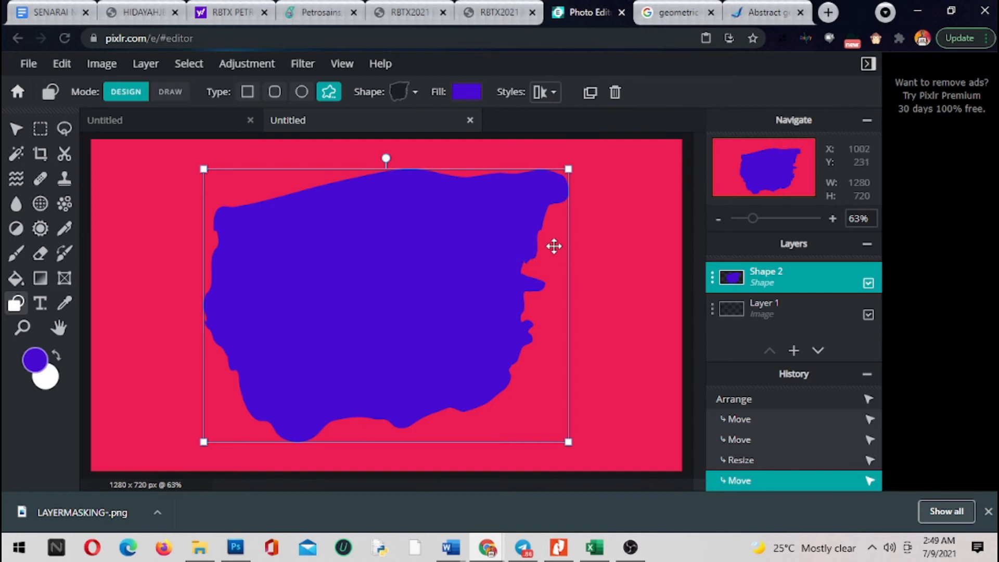
Switch to the Google Images results page and search for "ismail sabri".
{"action": "left_click", "coordinate": [828, 12]}
{"action": "left_click", "coordinate": [609, 12]}
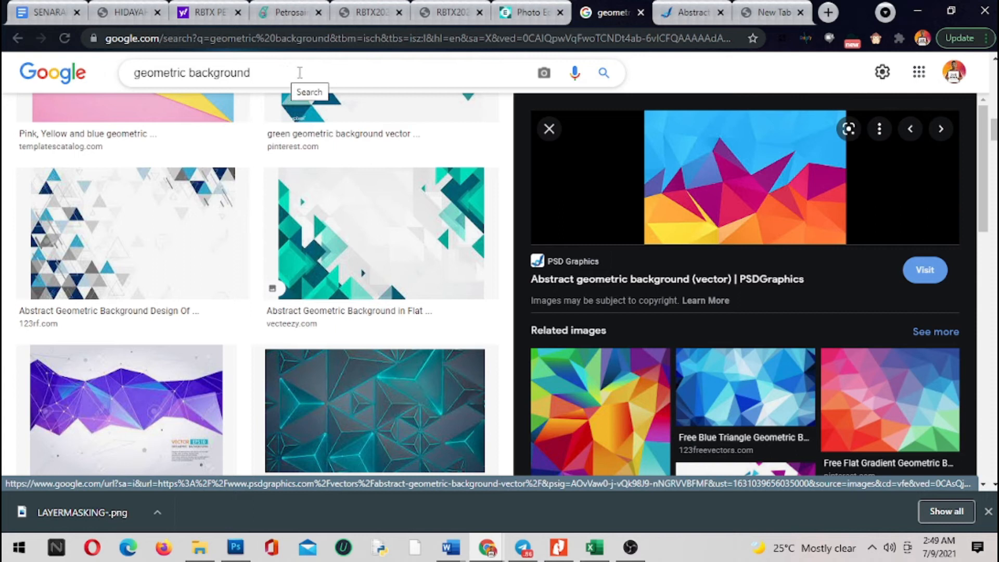
{"action": "triple_click", "coordinate": [280, 72]}
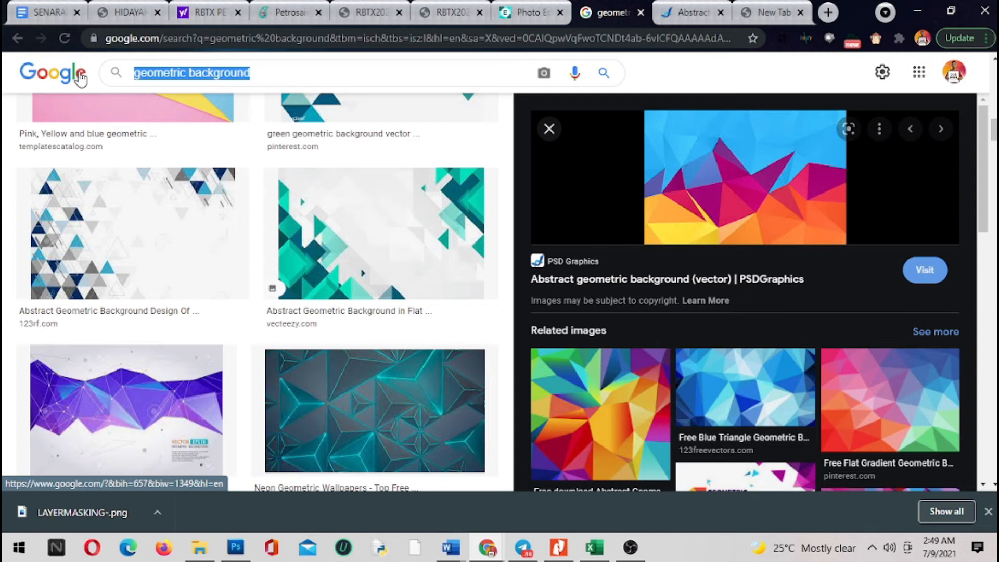
{"action": "type", "text": "ISMA"}
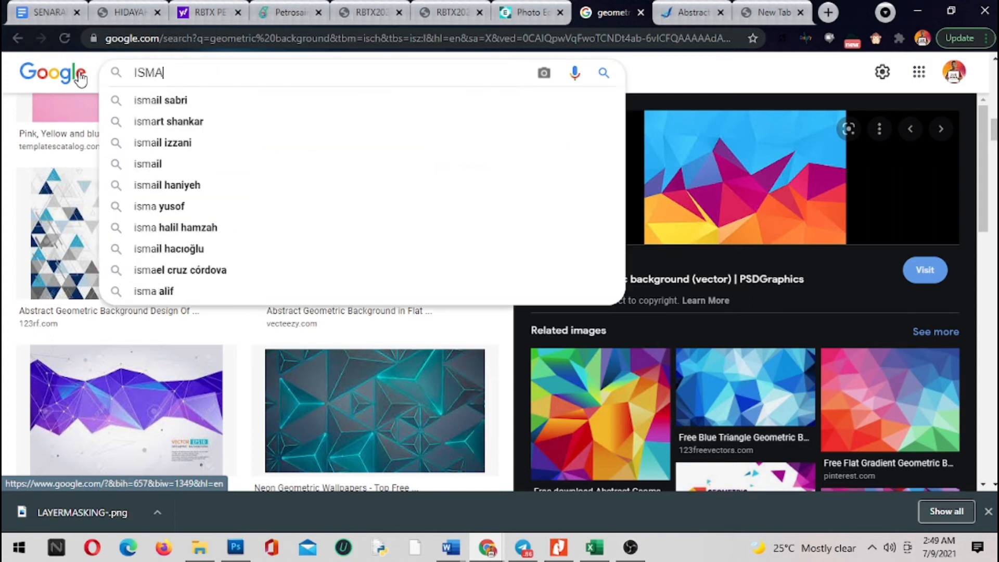
{"action": "key", "text": "Down"}
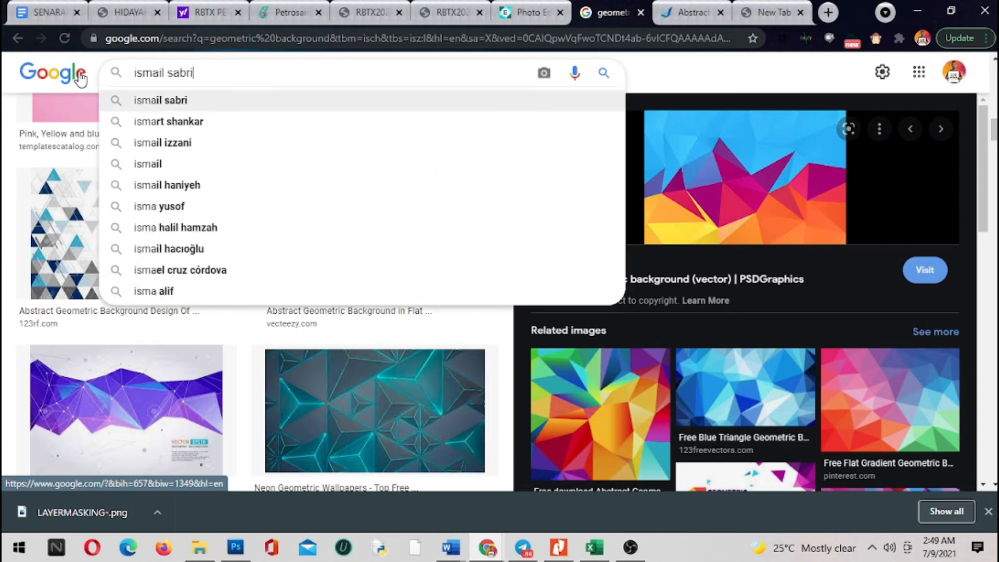
{"action": "key", "text": "Return"}
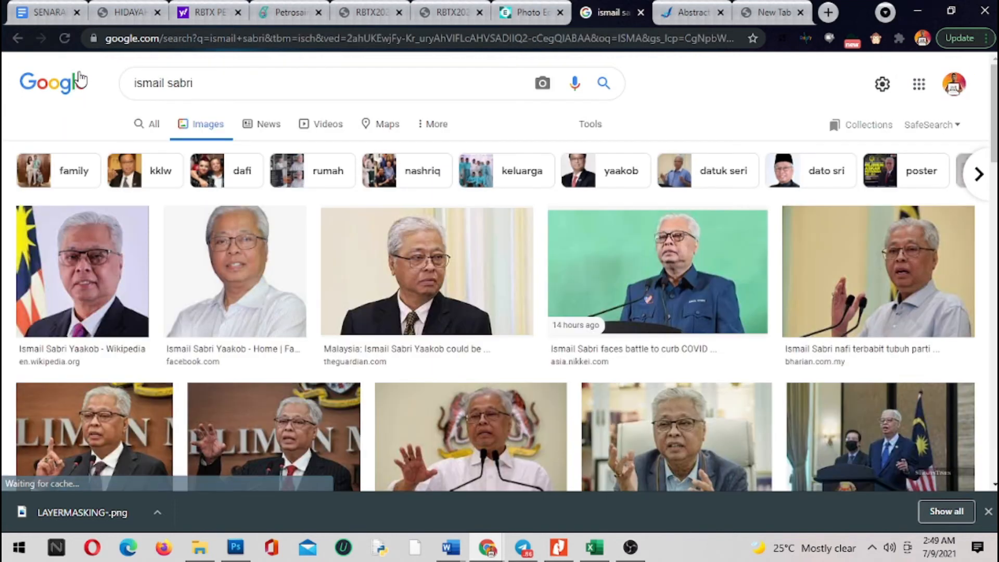
Filter the "ismail sabri" image results to the Large size.
{"action": "scroll", "coordinate": [635, 345], "scroll_direction": "down", "scroll_amount": 2}
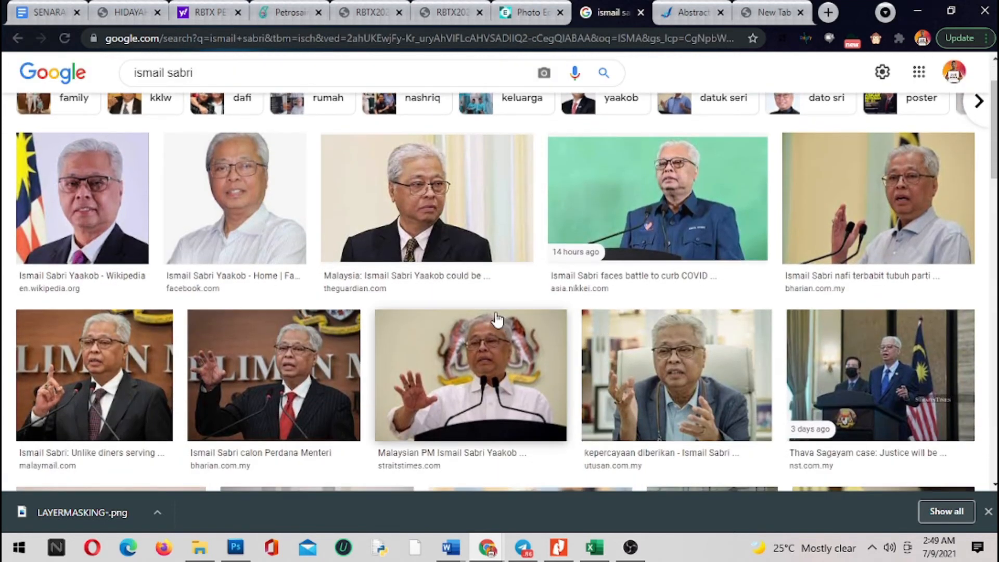
{"action": "scroll", "coordinate": [523, 315], "scroll_direction": "up", "scroll_amount": 2}
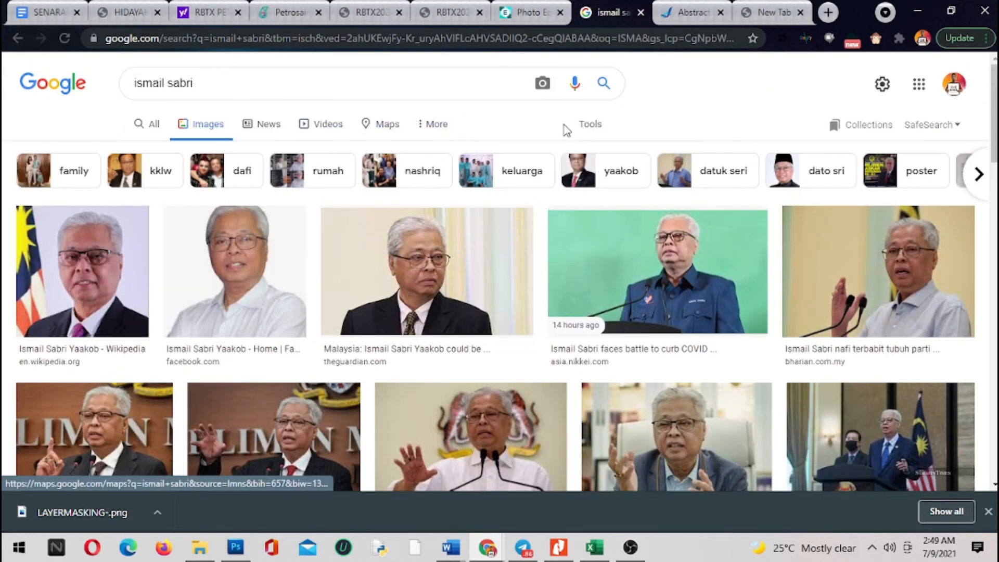
{"action": "left_click", "coordinate": [592, 131]}
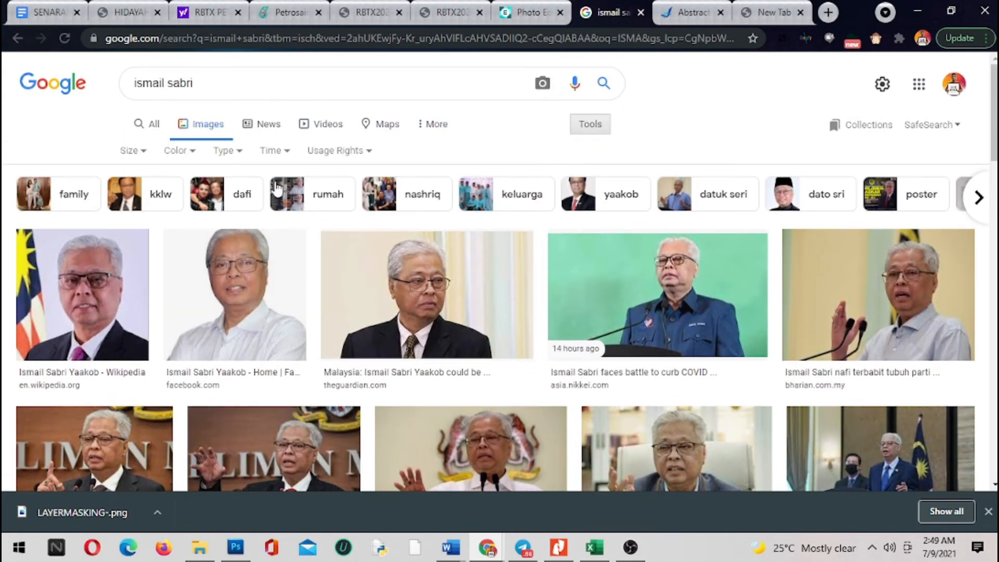
{"action": "left_click", "coordinate": [146, 150]}
{"action": "left_click", "coordinate": [134, 196]}
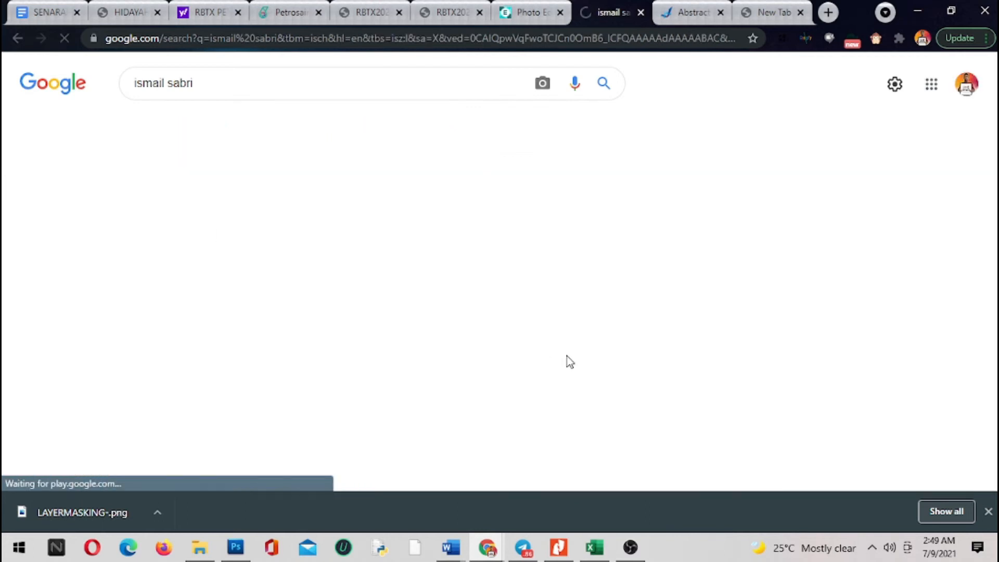
Copy the 1000 × 816 Malay Mail photo of Ismail Sabri in a dark suit raising one finger.
{"action": "scroll", "coordinate": [546, 328], "scroll_direction": "down", "scroll_amount": 3}
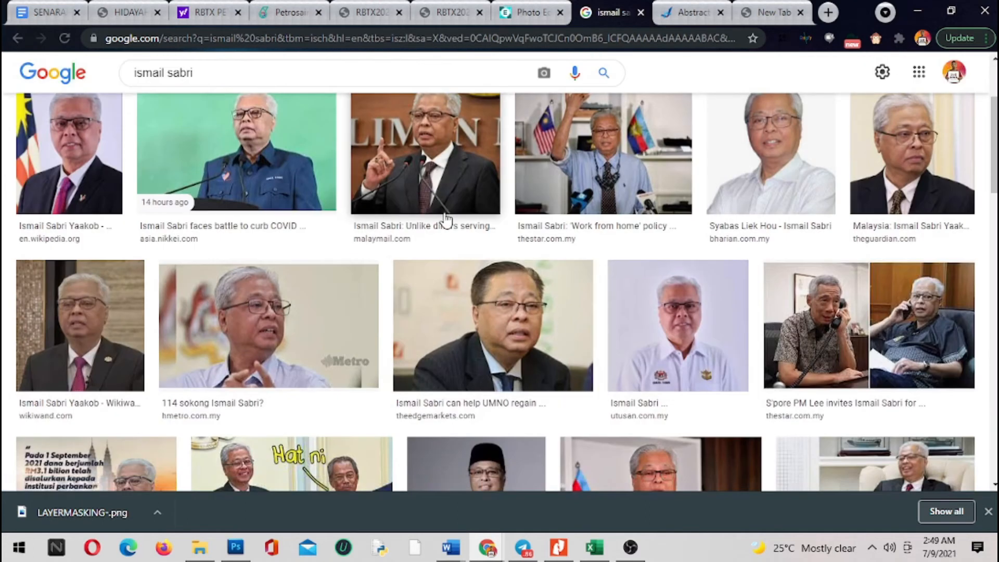
{"action": "left_click", "coordinate": [422, 168]}
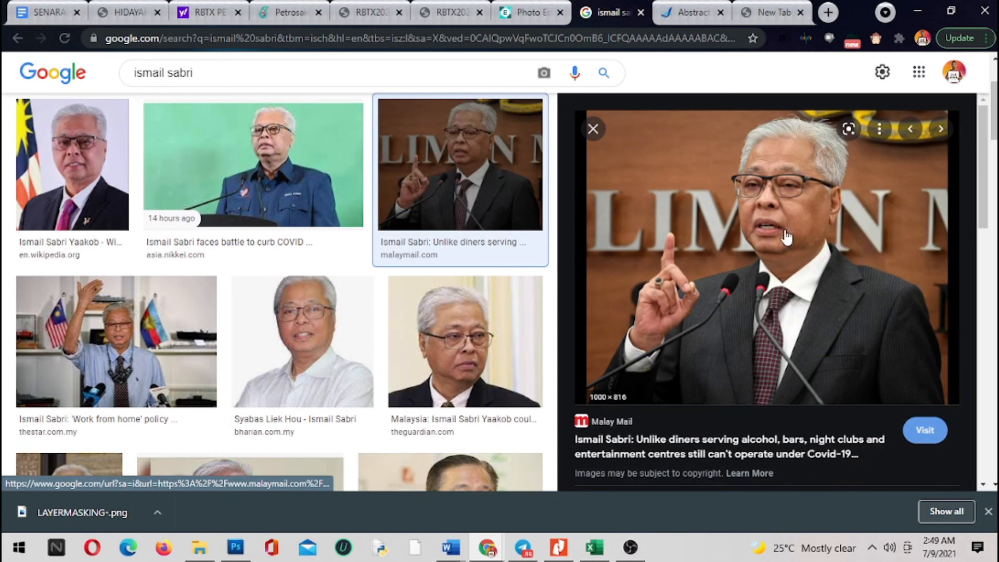
{"action": "right_click", "coordinate": [783, 200]}
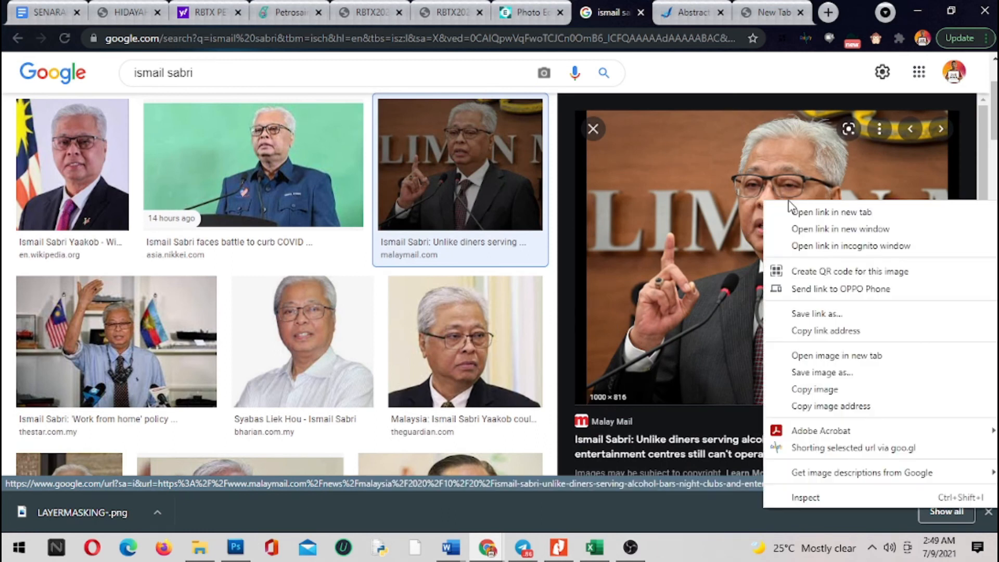
{"action": "left_click", "coordinate": [801, 390]}
{"action": "left_click", "coordinate": [695, 8]}
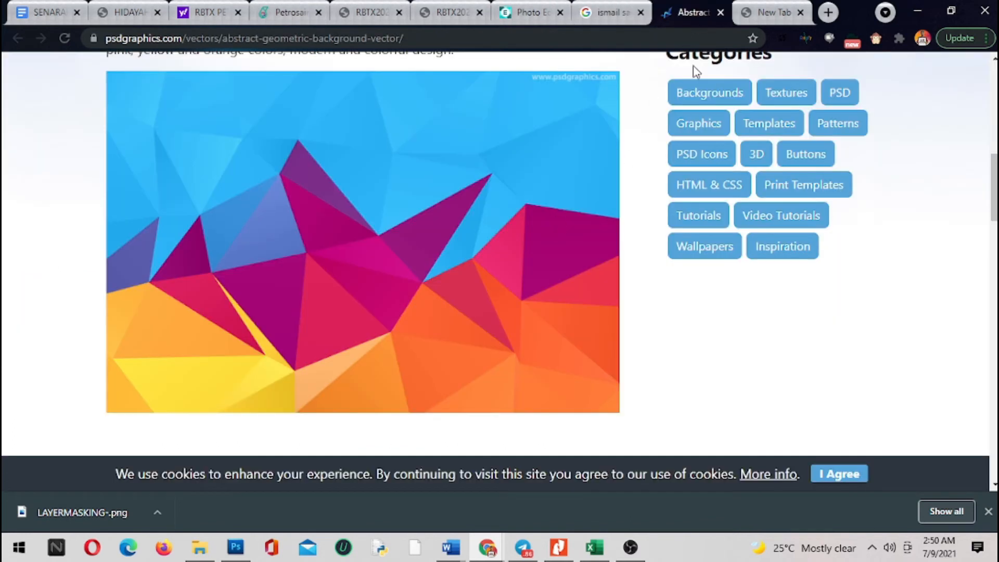
Switch to the Pixlr E tab, paste the copied Ismail Sabri photo and shift it slightly left to position X 109, Y -48.
{"action": "left_click", "coordinate": [526, 12]}
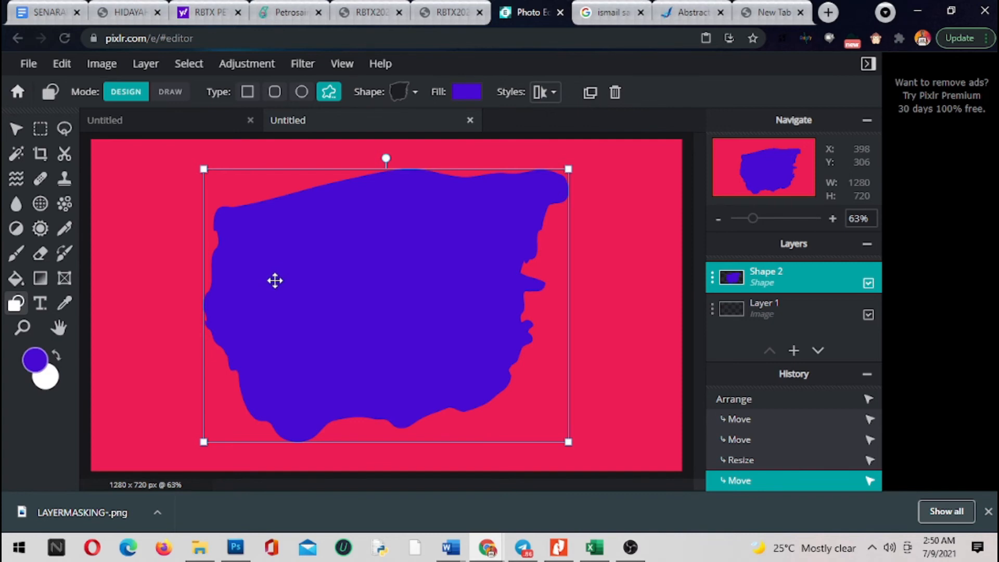
{"action": "key", "text": "ctrl+v"}
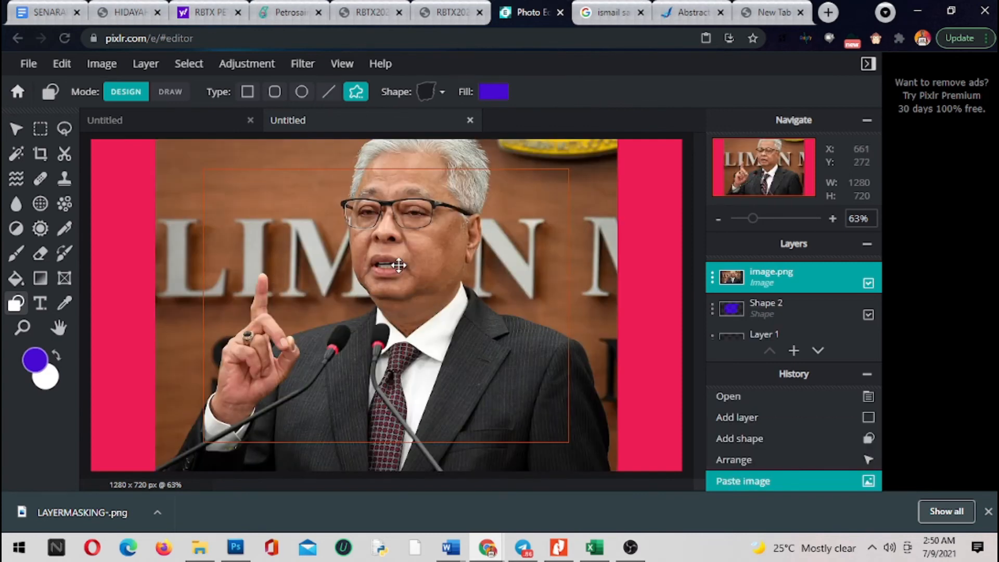
{"action": "scroll", "coordinate": [446, 234], "scroll_direction": "up", "scroll_amount": 1}
{"action": "scroll", "coordinate": [468, 208], "scroll_direction": "down", "scroll_amount": 4}
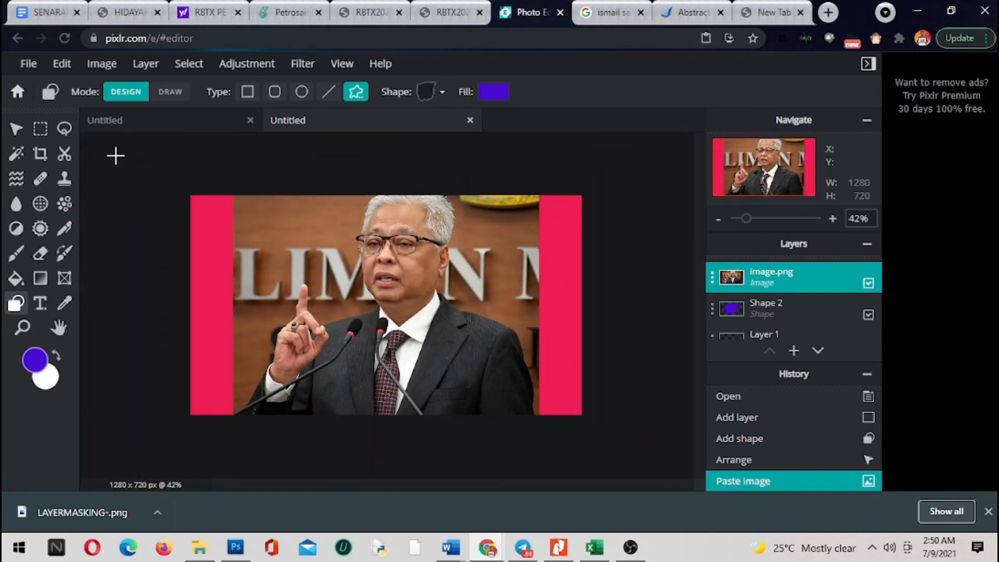
{"action": "left_click", "coordinate": [17, 129]}
{"action": "mouse_move", "coordinate": [263, 196]}
{"action": "left_mouse_down"}
{"action": "mouse_move", "coordinate": [355, 297]}
{"action": "mouse_move", "coordinate": [232, 283]}
{"action": "mouse_move", "coordinate": [316, 204]}
{"action": "mouse_move", "coordinate": [281, 249]}
{"action": "mouse_move", "coordinate": [245, 203]}
{"action": "mouse_move", "coordinate": [254, 195]}
{"action": "left_mouse_up"}
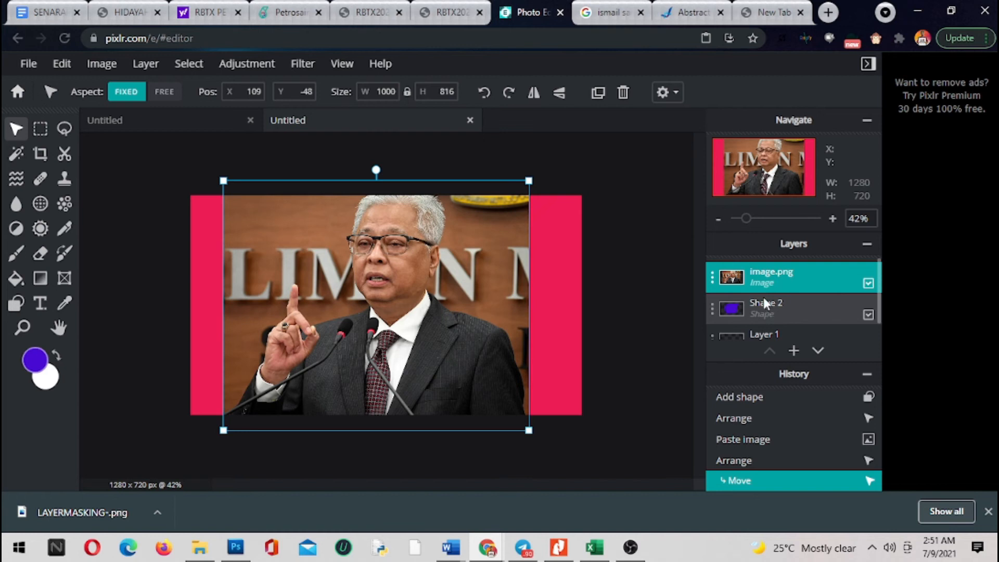
Try the Mask blend mode on the Shape 2 layer beneath the photo, then undo it.
{"action": "left_click", "coordinate": [727, 309]}
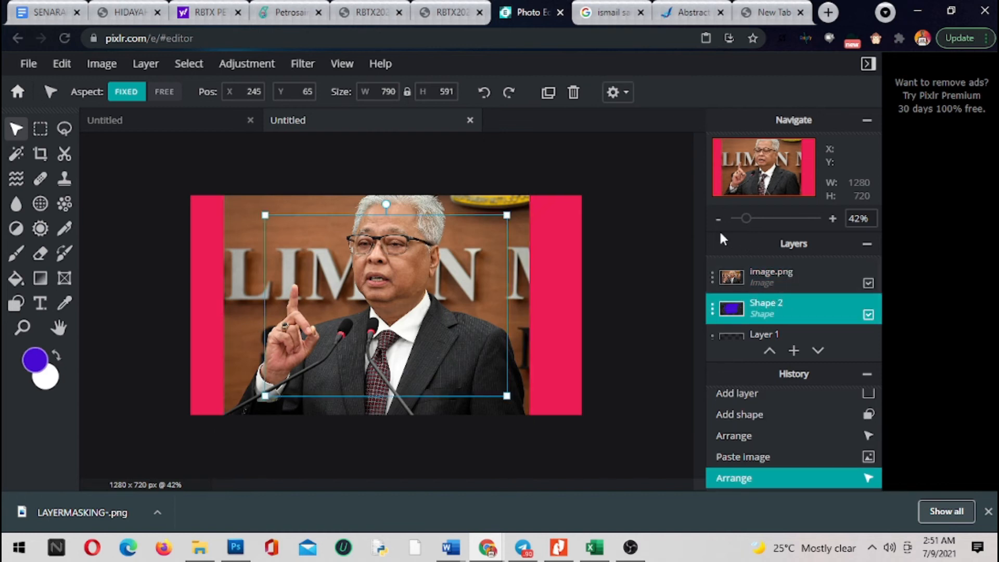
{"action": "left_click", "coordinate": [712, 310]}
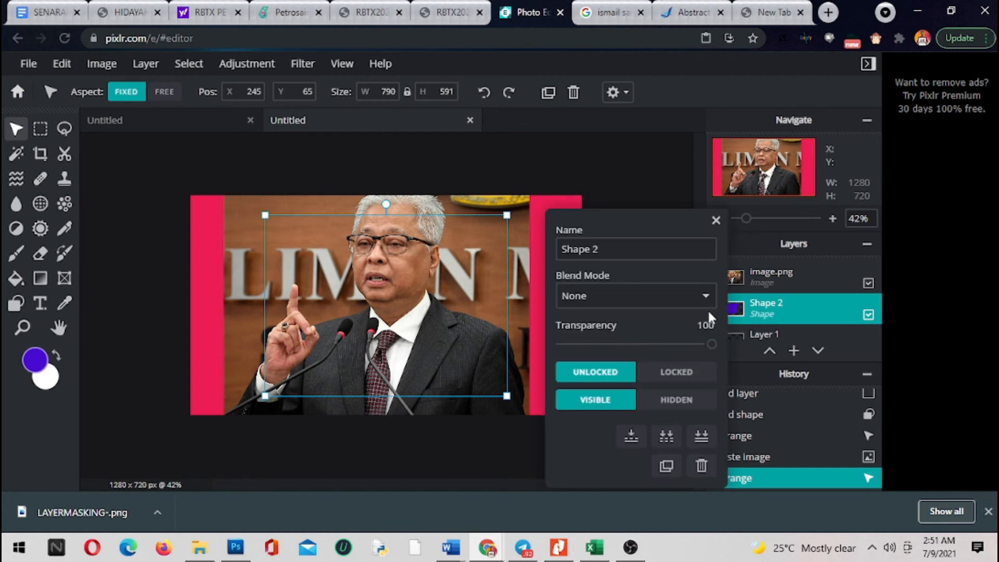
{"action": "left_click", "coordinate": [706, 297]}
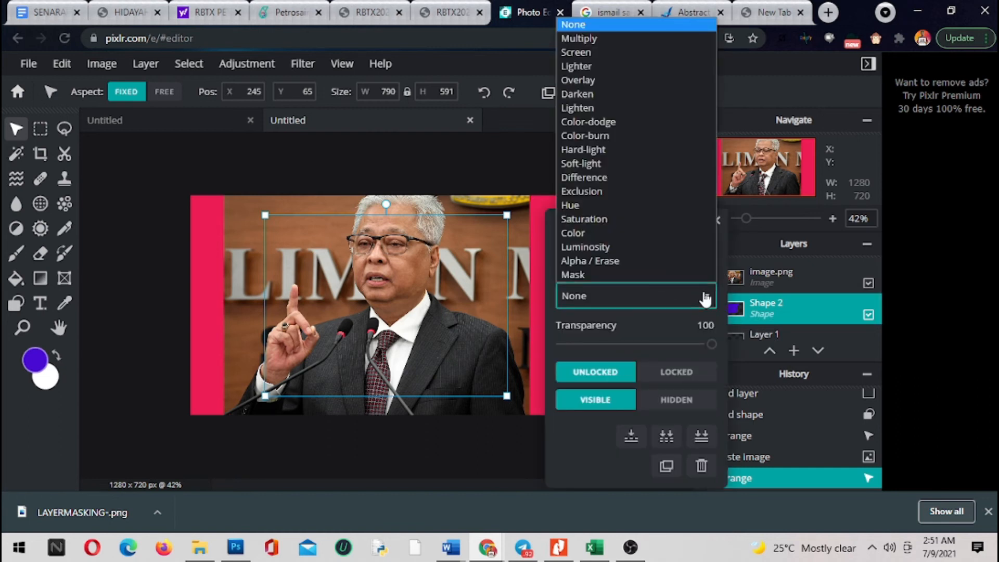
{"action": "left_click", "coordinate": [586, 276]}
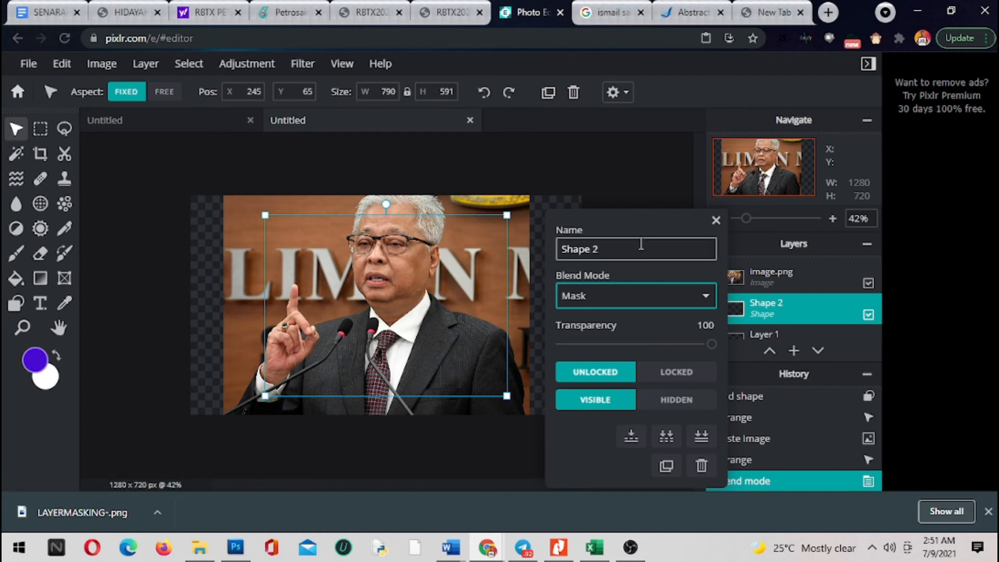
{"action": "left_click", "coordinate": [716, 219]}
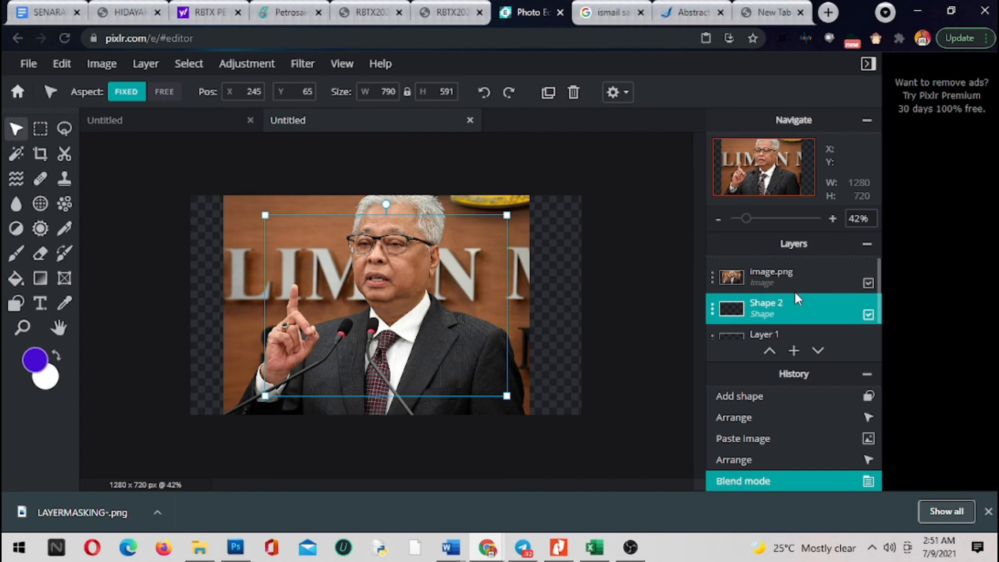
{"action": "key", "text": "ctrl+z"}
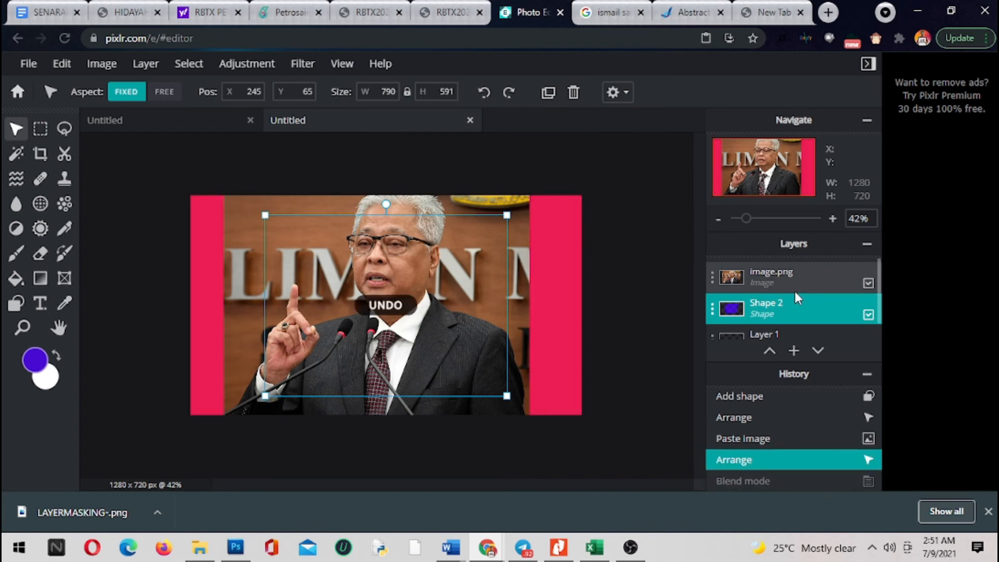
Try the Mask blend mode on the image.png photo layer above the shape, then undo it.
{"action": "left_click", "coordinate": [727, 278]}
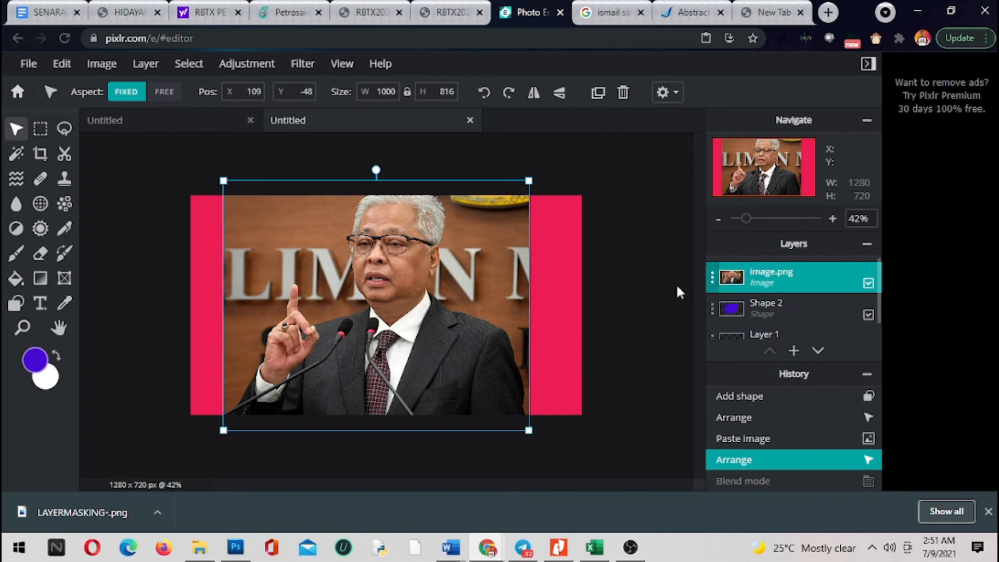
{"action": "left_click", "coordinate": [713, 278]}
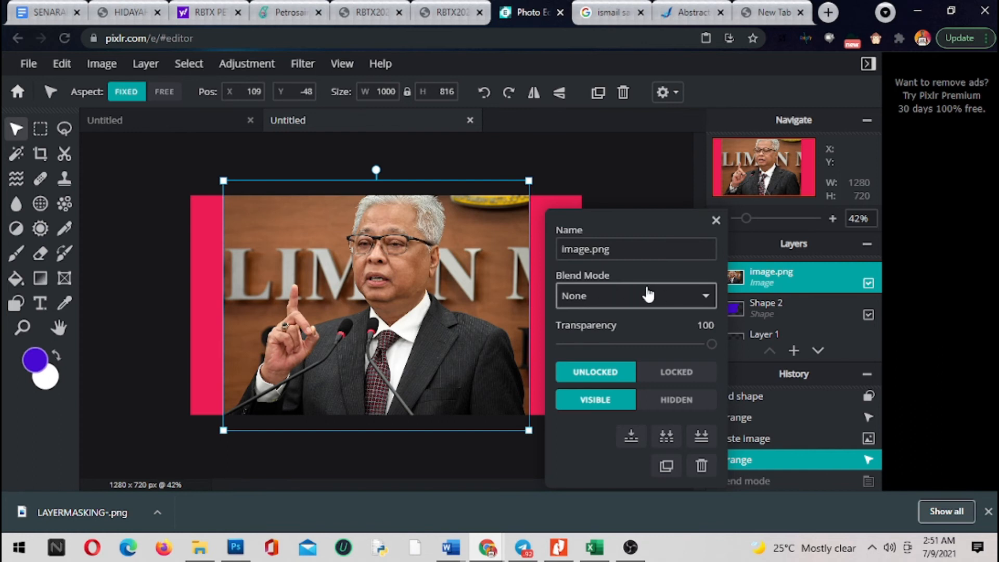
{"action": "left_click", "coordinate": [681, 296]}
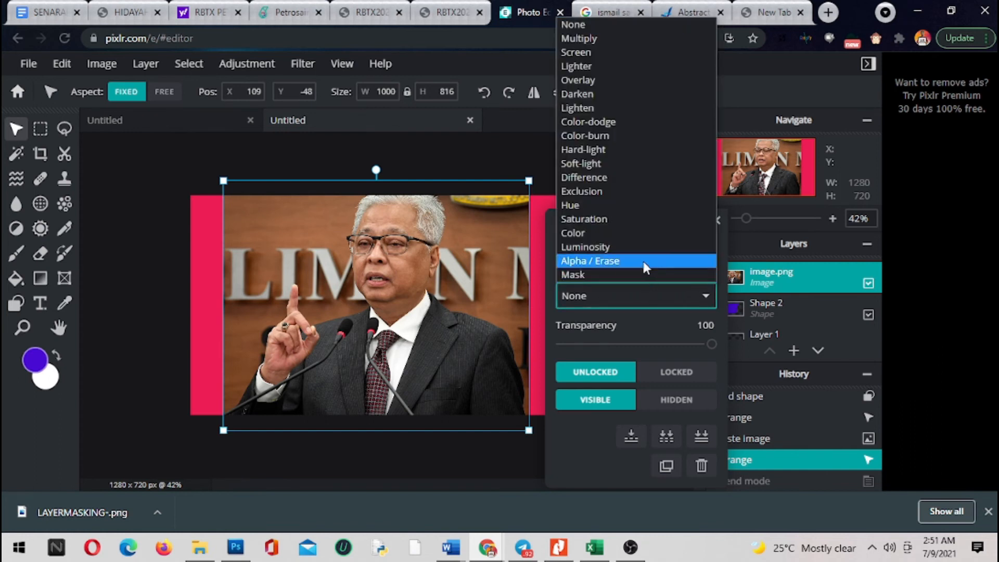
{"action": "left_click", "coordinate": [598, 270]}
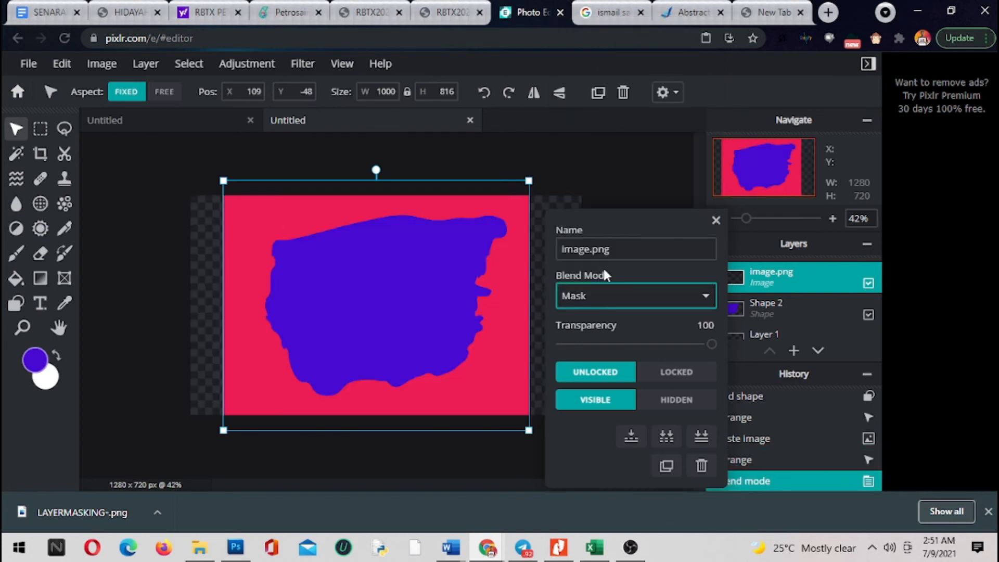
{"action": "left_click", "coordinate": [716, 221]}
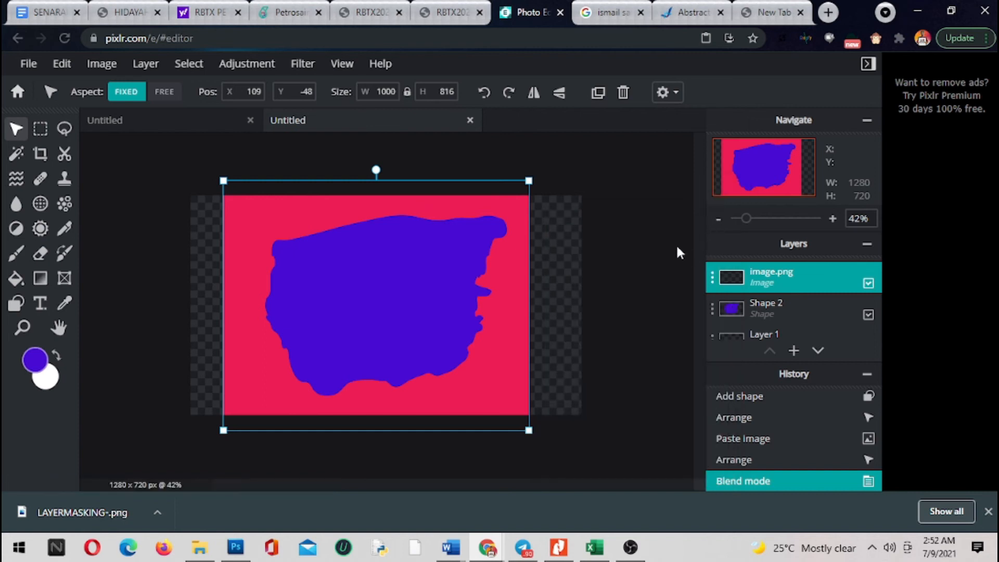
{"action": "key", "text": "ctrl+z"}
Rasterize the Shape 2 layer.
{"action": "left_click", "coordinate": [765, 307]}
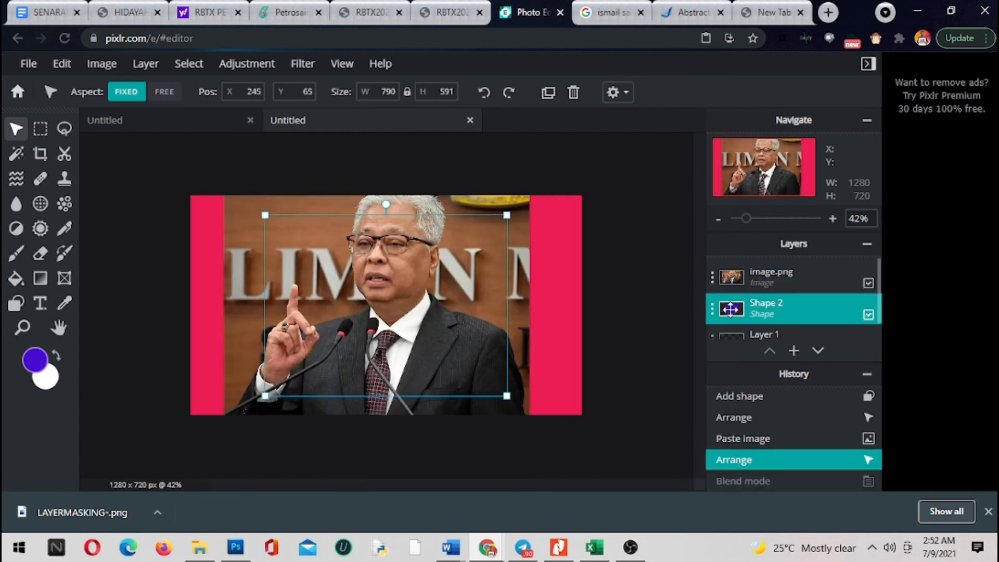
{"action": "left_click", "coordinate": [57, 64]}
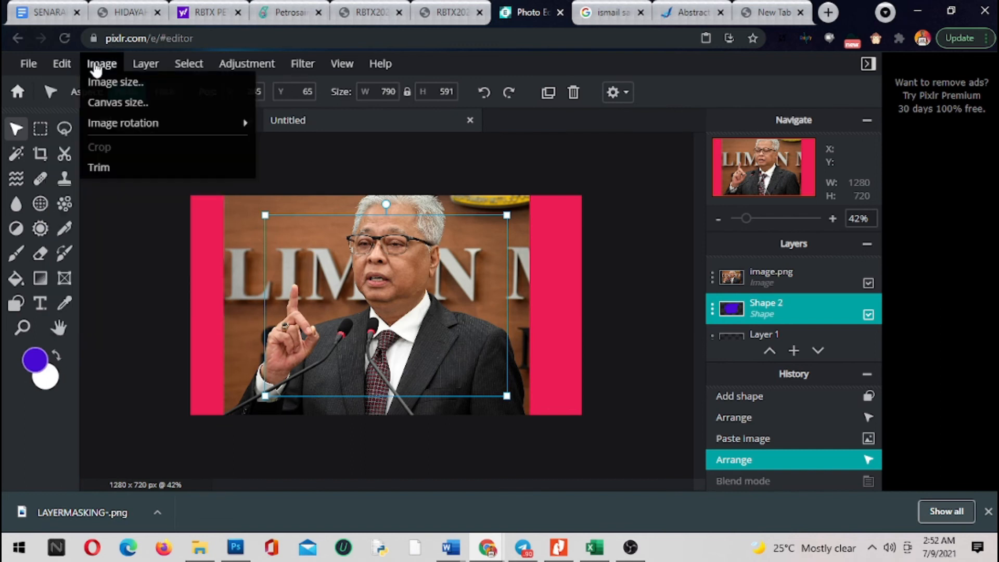
{"action": "mouse_move", "coordinate": [143, 67]}
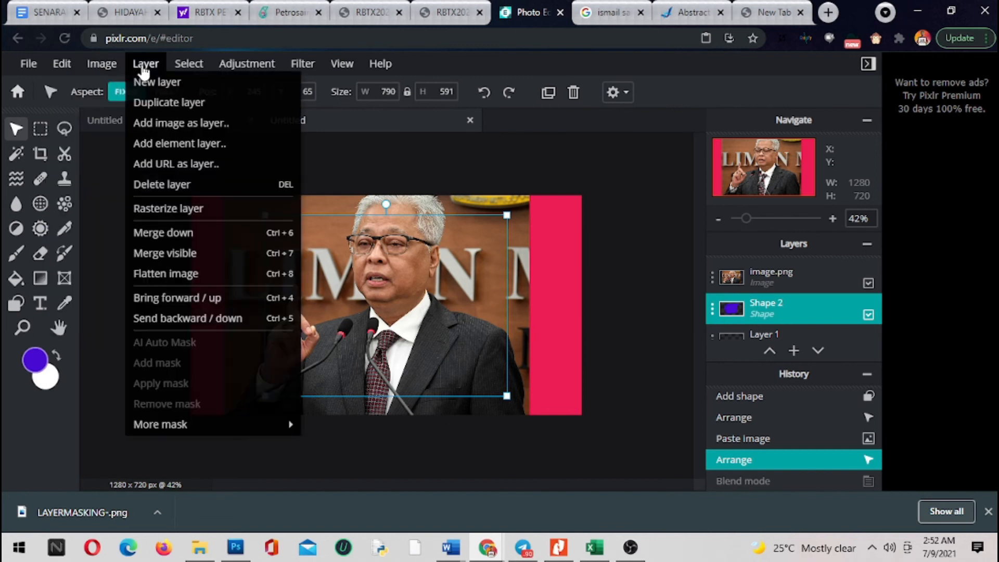
{"action": "left_click", "coordinate": [189, 208]}
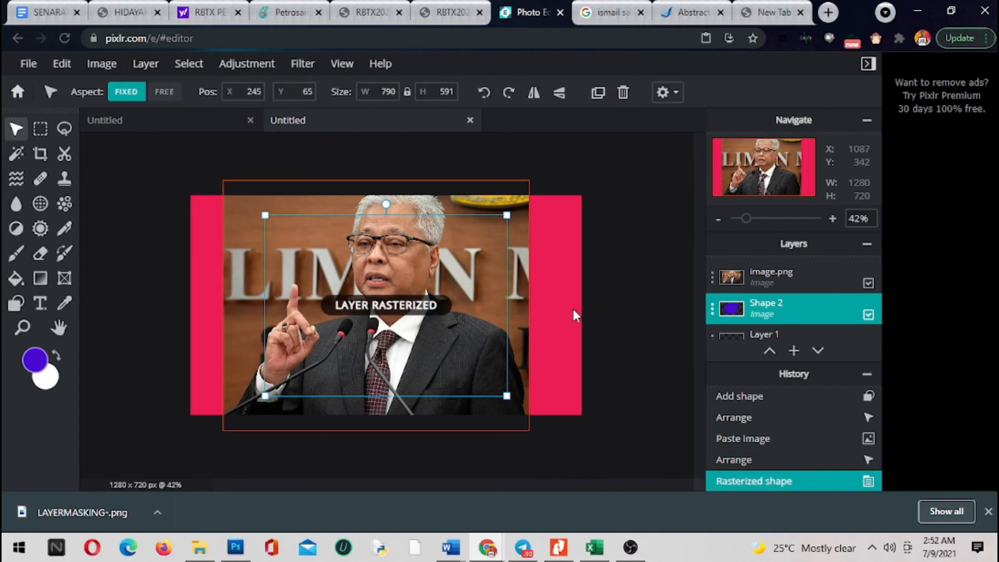
Try the Mask blend mode on the image.png layer above the rasterized shape, then undo it.
{"action": "left_click", "coordinate": [712, 277]}
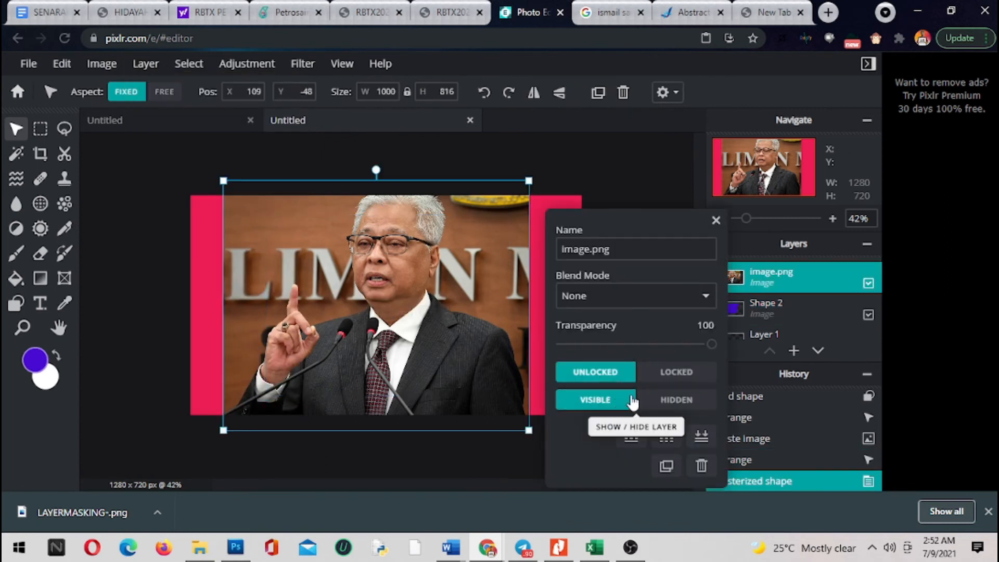
{"action": "left_click", "coordinate": [612, 305]}
{"action": "left_click", "coordinate": [597, 273]}
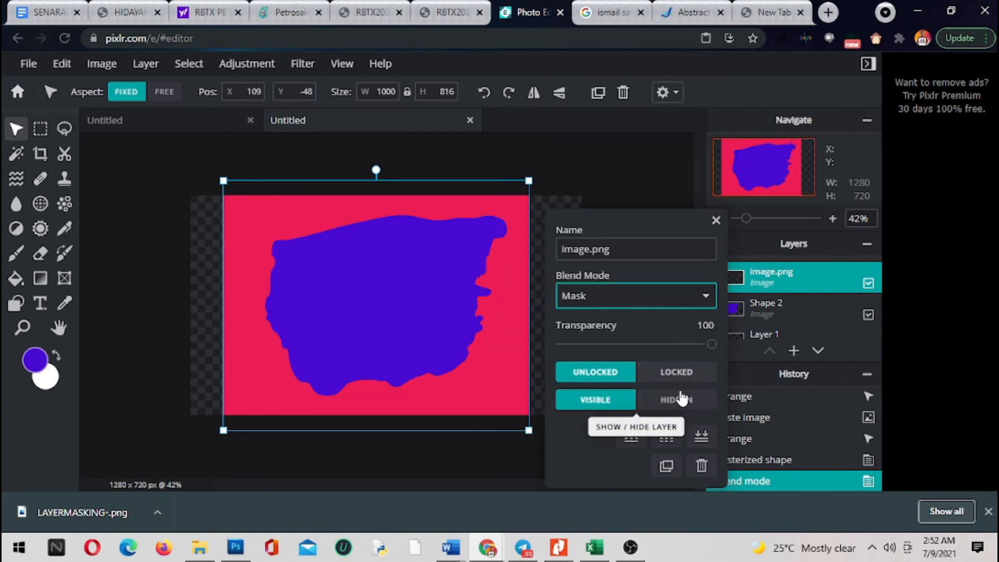
{"action": "left_click", "coordinate": [715, 221]}
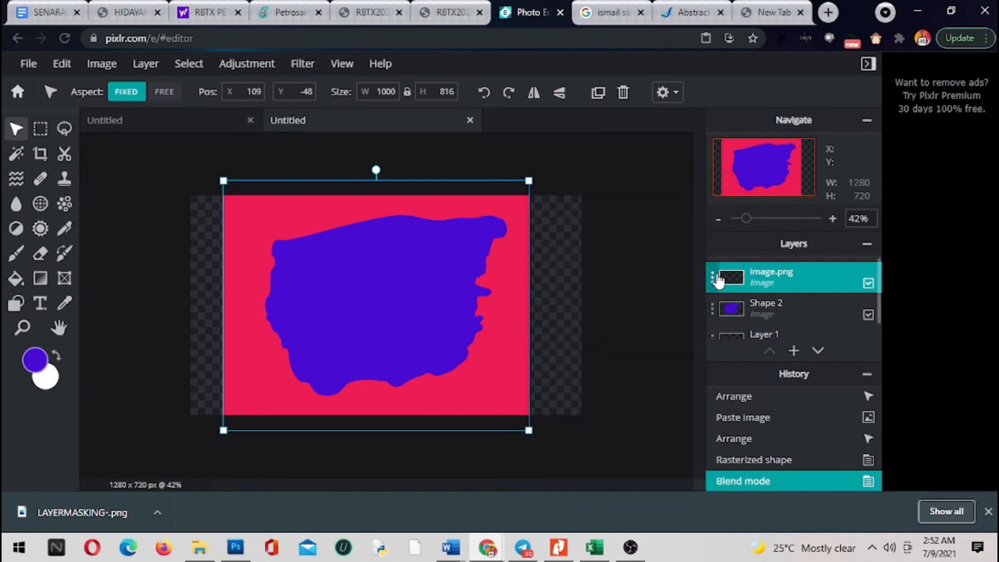
{"action": "key", "text": "ctrl+z"}
Try the Mask blend mode on the rasterized Shape 2 layer beneath the photo, then undo it.
{"action": "left_click", "coordinate": [718, 308]}
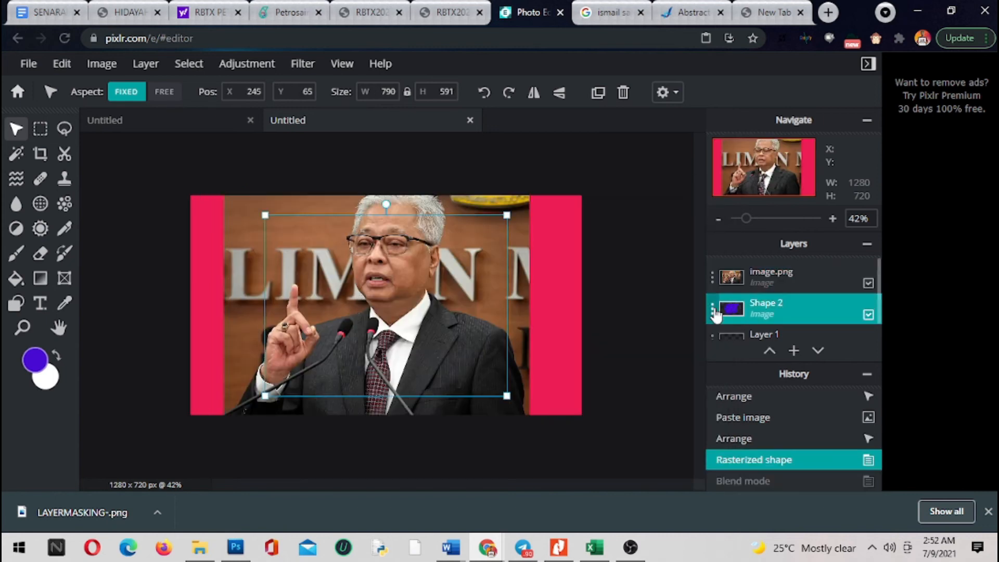
{"action": "left_click", "coordinate": [715, 311]}
{"action": "left_click", "coordinate": [643, 296]}
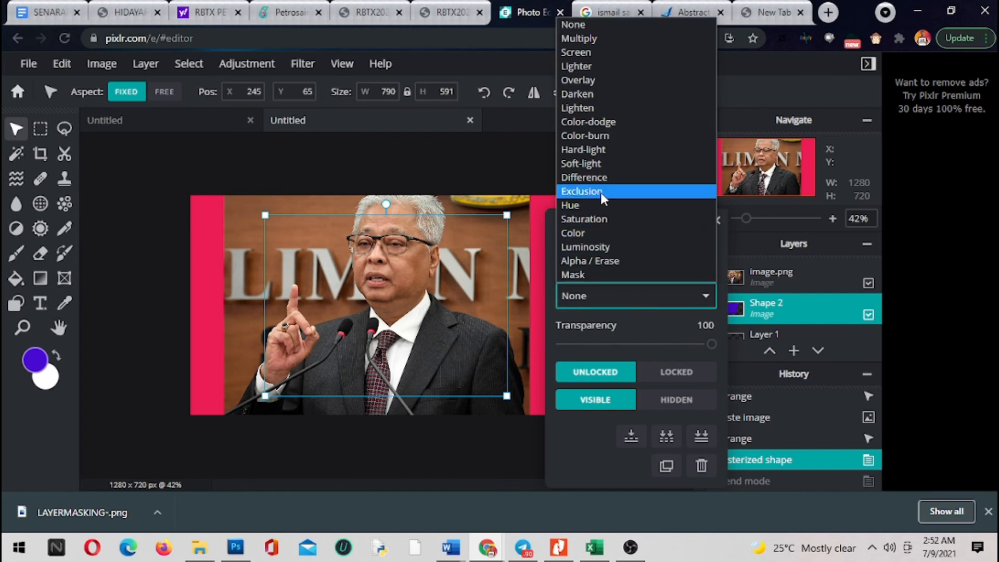
{"action": "left_click", "coordinate": [602, 273]}
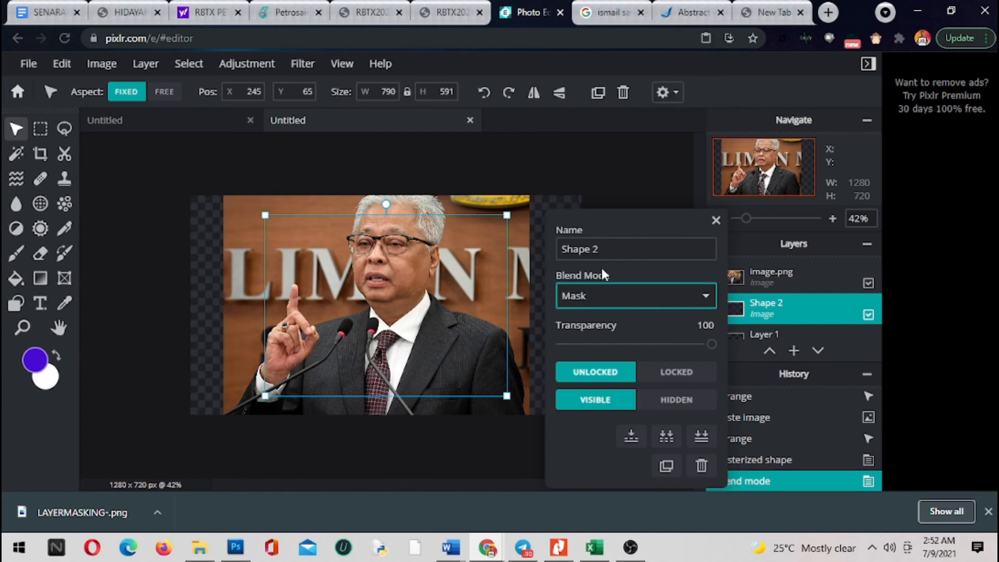
{"action": "left_click", "coordinate": [715, 219]}
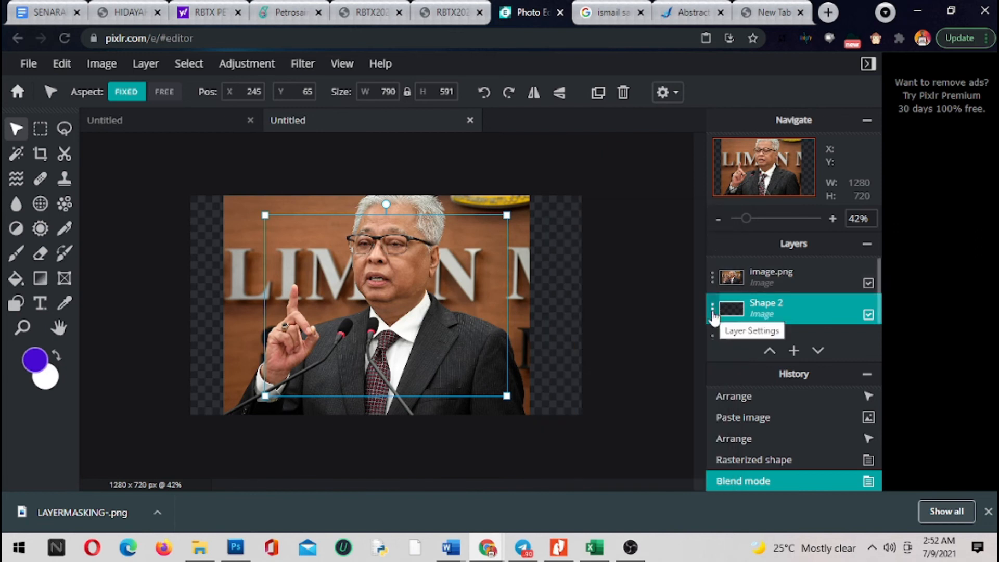
{"action": "key", "text": "ctrl+z"}
Move the rasterized Shape 2 layer above image.png and set its blend mode to Mask.
{"action": "left_click_drag", "start_coordinate": [750, 309], "coordinate": [718, 288]}
{"action": "left_click", "coordinate": [714, 277]}
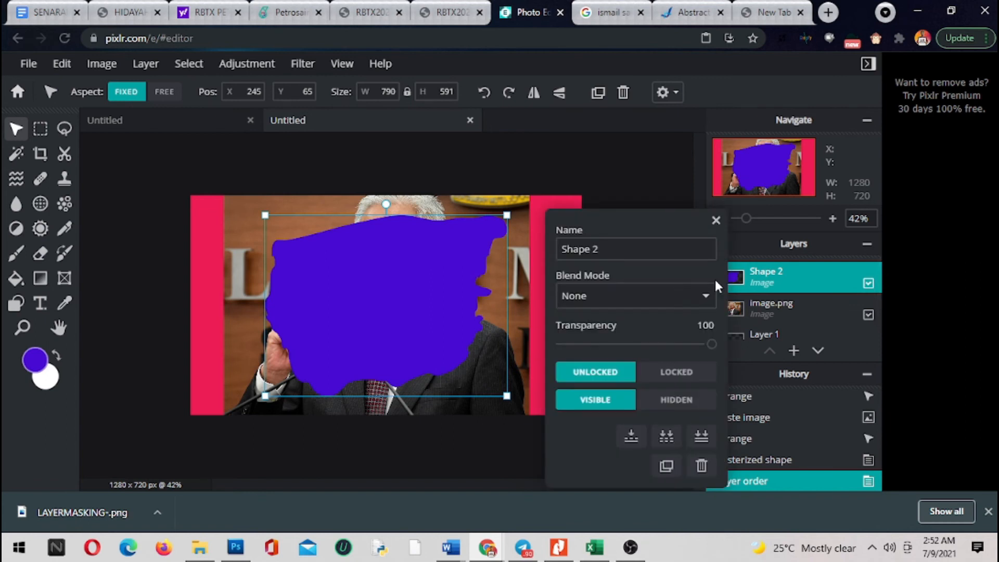
{"action": "left_click", "coordinate": [652, 300]}
{"action": "left_click", "coordinate": [615, 276]}
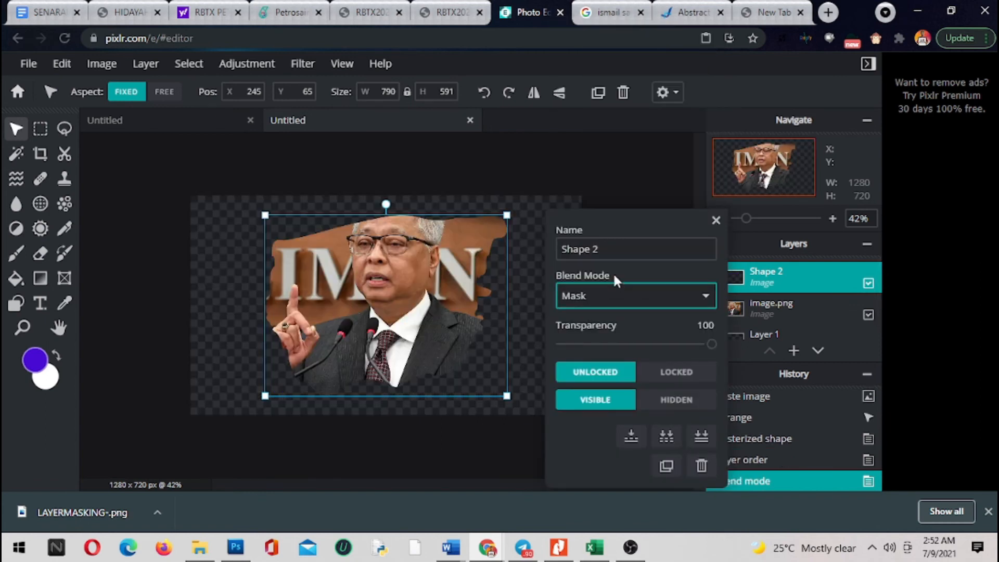
{"action": "left_click", "coordinate": [715, 220]}
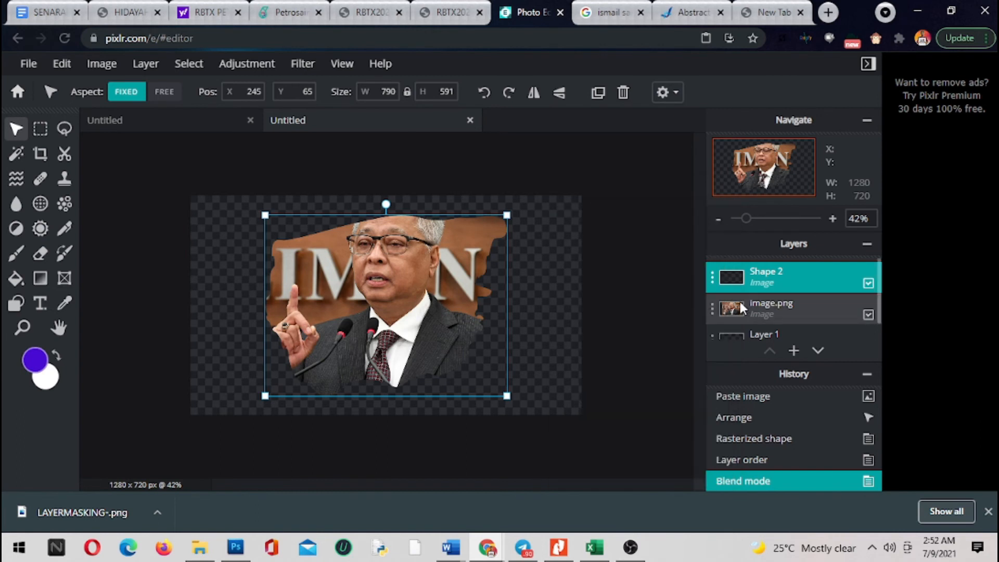
Undo the Mask blend mode, the layer reordering and the rasterizing of Shape 2.
{"action": "key", "text": "ctrl+z"}
{"action": "key", "text": "ctrl+z"}
{"action": "key", "text": "ctrl+z"}
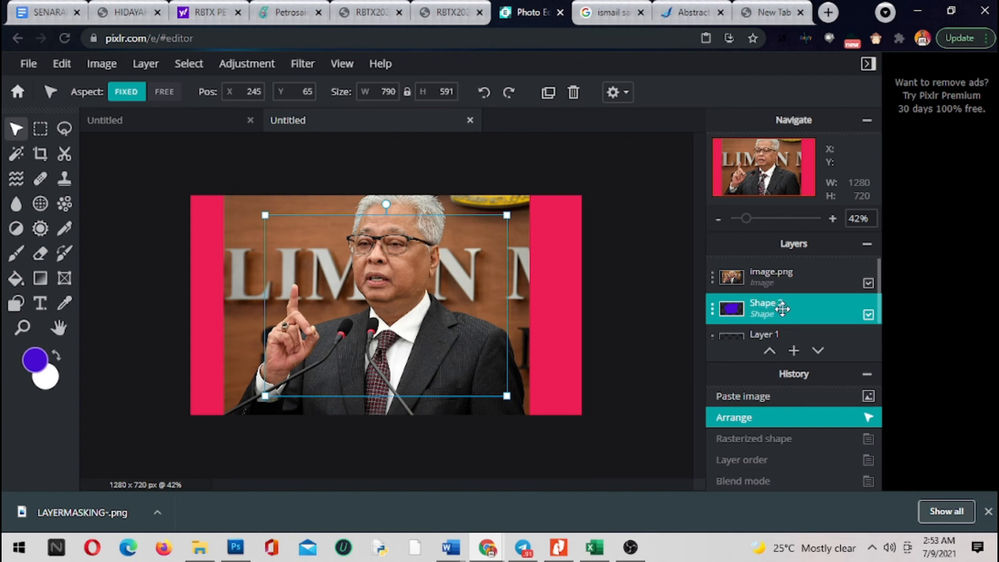
Move the unrasterized Shape 2 layer above the image.png photo layer and set its blend mode to Mask.
{"action": "left_click_drag", "start_coordinate": [785, 309], "coordinate": [786, 264]}
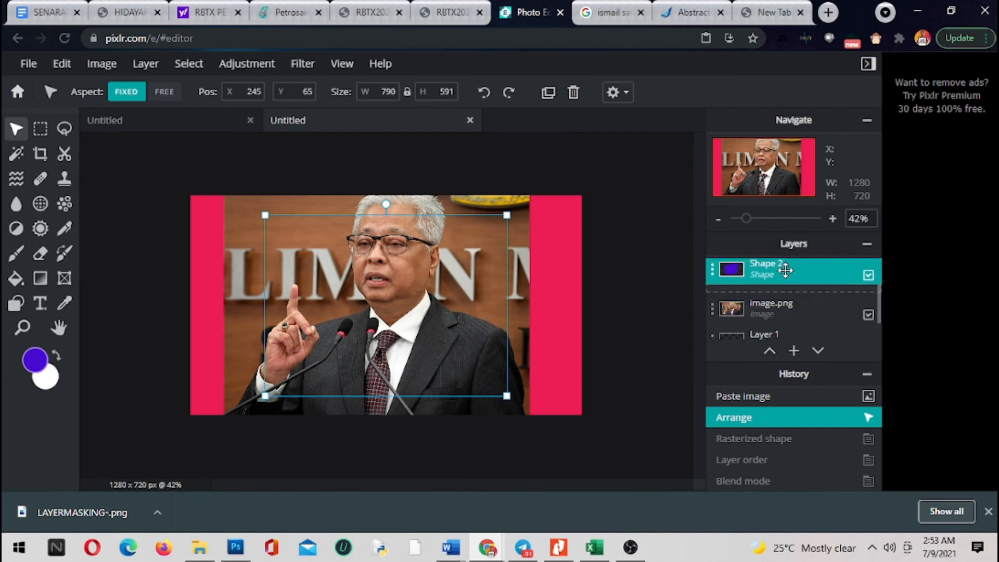
{"action": "left_click_drag", "start_coordinate": [784, 269], "coordinate": [785, 270]}
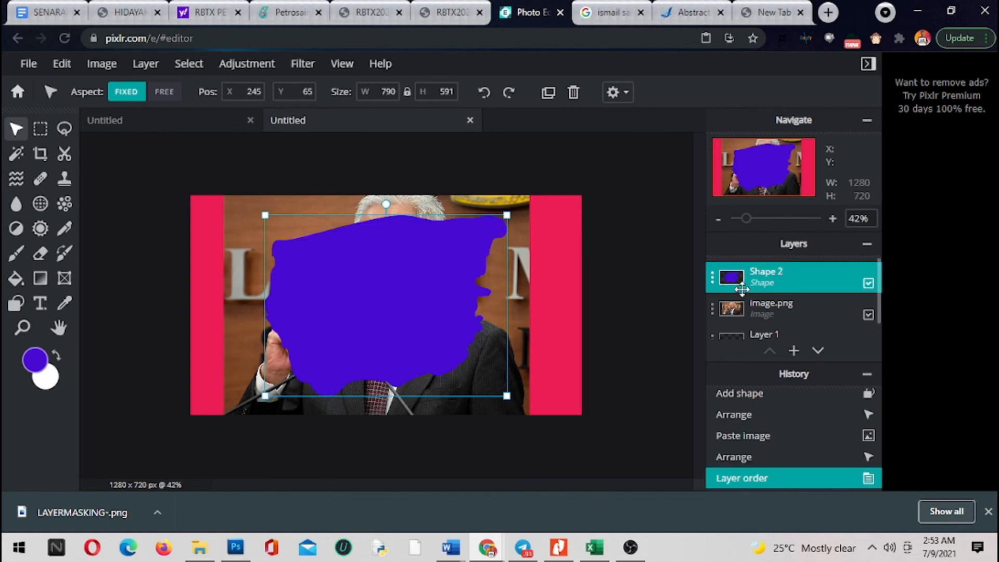
{"action": "left_click", "coordinate": [712, 281]}
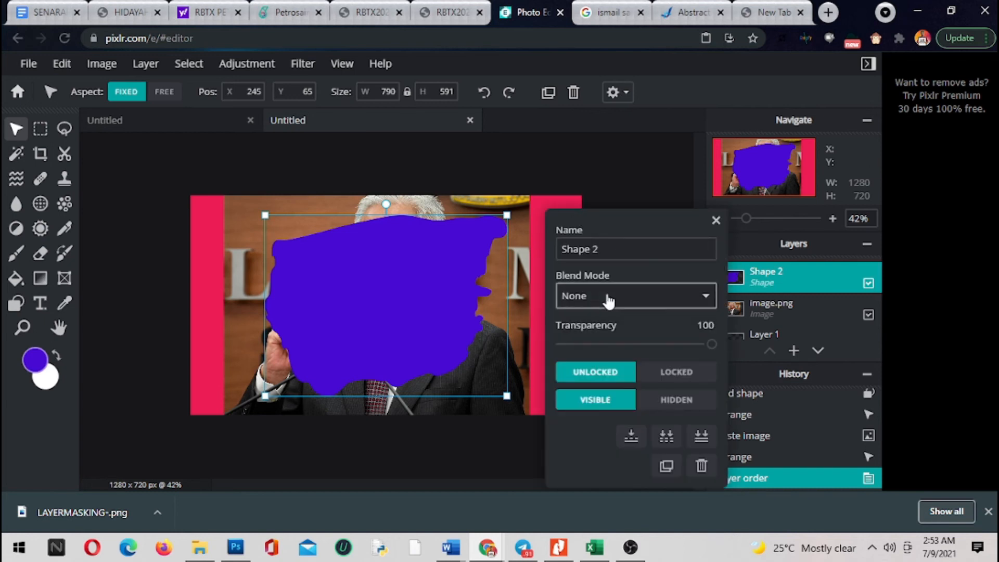
{"action": "left_click", "coordinate": [632, 300]}
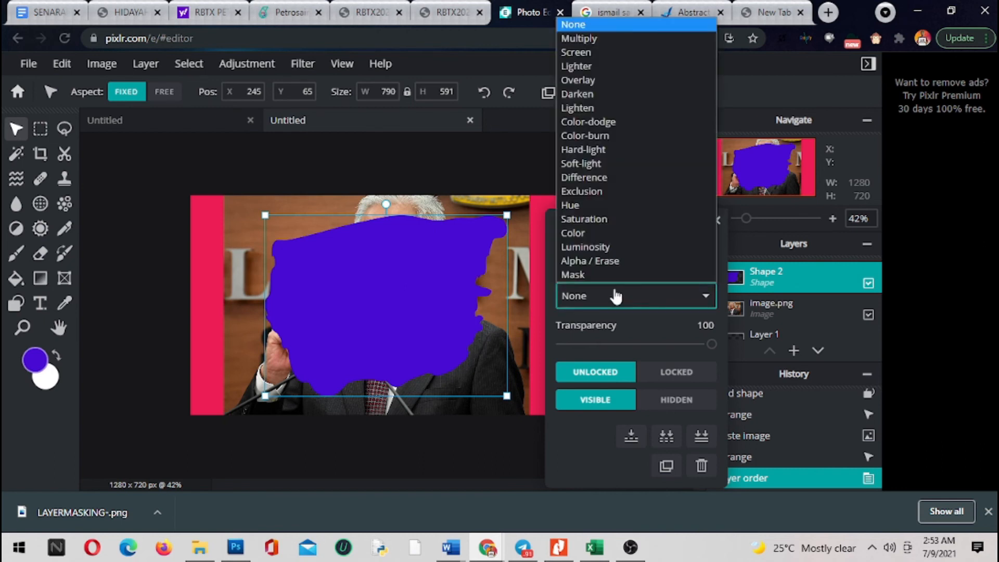
{"action": "left_click", "coordinate": [594, 275]}
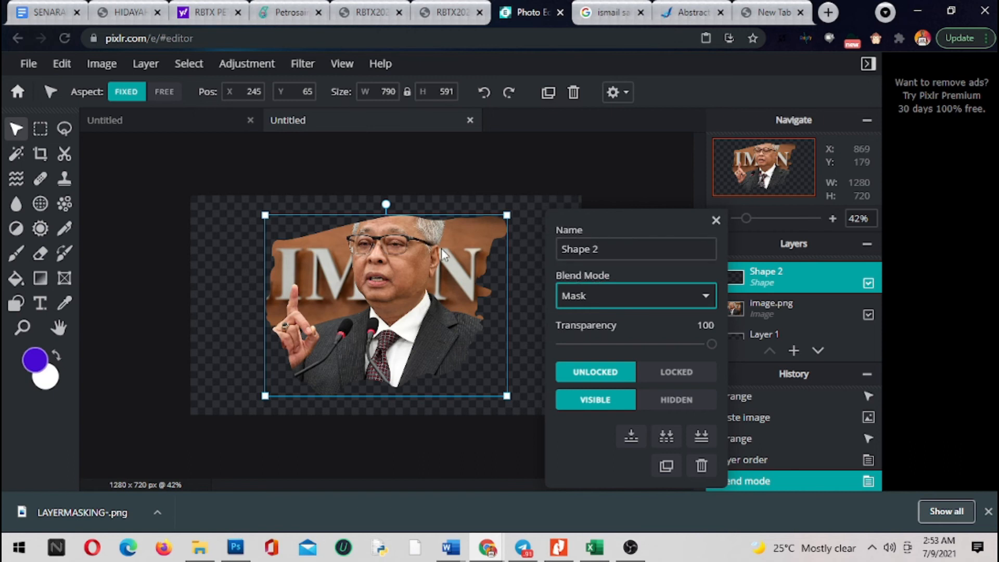
Try moving the Shape 2 mask to X 211, Y 65 and the image.png photo beneath it to X -20, Y 84.
{"action": "left_click", "coordinate": [716, 221]}
{"action": "mouse_move", "coordinate": [399, 260]}
{"action": "left_mouse_down"}
{"action": "mouse_move", "coordinate": [418, 278]}
{"action": "mouse_move", "coordinate": [447, 260]}
{"action": "mouse_move", "coordinate": [398, 237]}
{"action": "mouse_move", "coordinate": [332, 270]}
{"action": "mouse_move", "coordinate": [370, 285]}
{"action": "mouse_move", "coordinate": [396, 263]}
{"action": "mouse_move", "coordinate": [385, 245]}
{"action": "mouse_move", "coordinate": [389, 256]}
{"action": "left_mouse_up"}
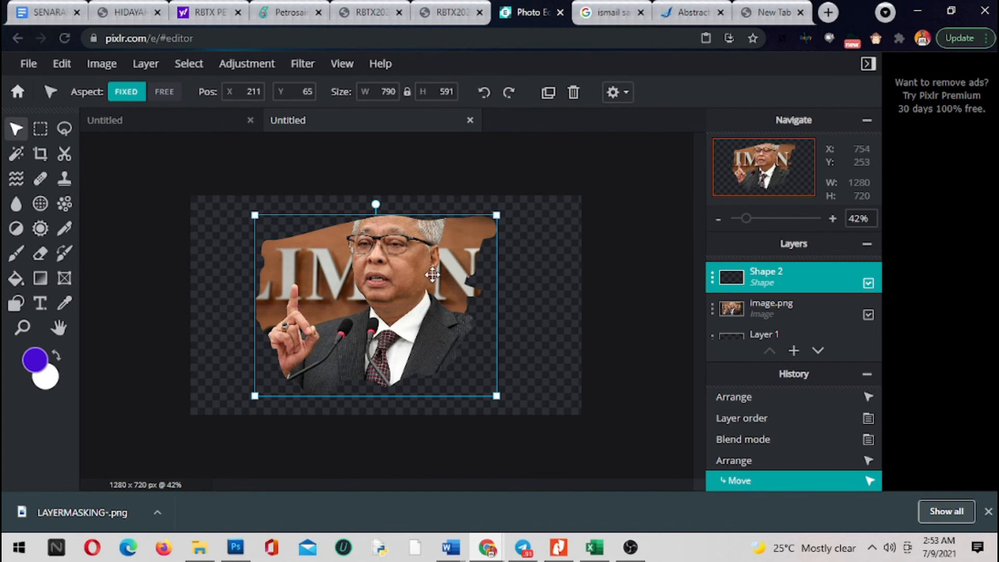
{"action": "left_click", "coordinate": [770, 311]}
{"action": "left_click_drag", "start_coordinate": [497, 356], "coordinate": [527, 356]}
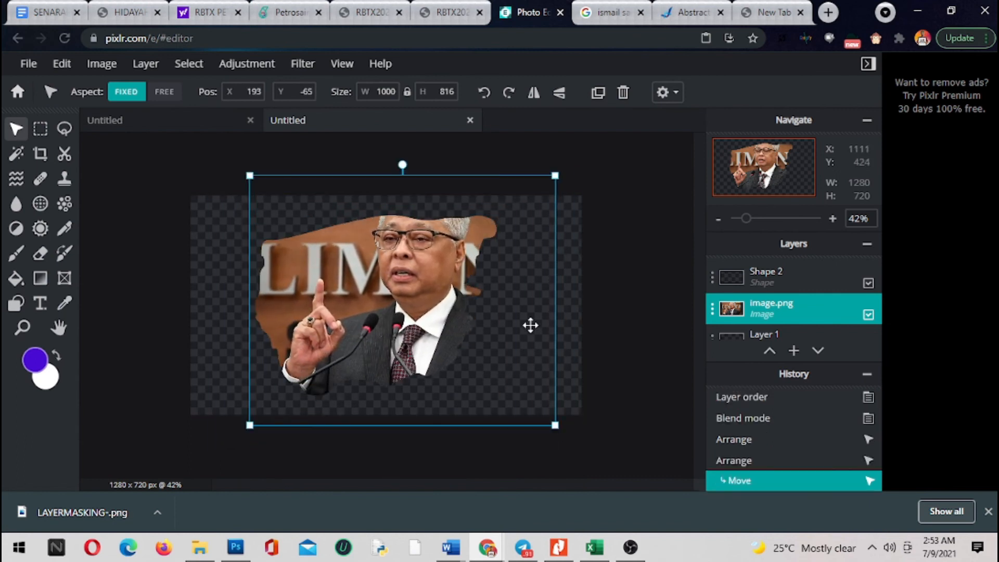
{"action": "left_click_drag", "start_coordinate": [515, 301], "coordinate": [443, 350]}
{"action": "left_click", "coordinate": [513, 242]}
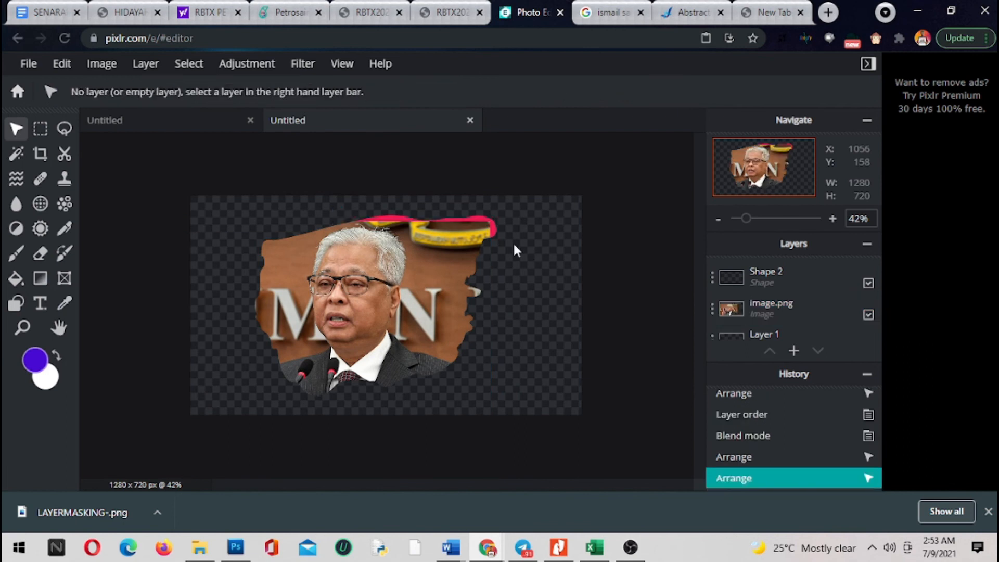
Move the Shape 2 mask to X 245, Y 65 and the image.png photo beneath it to X 78, Y 24.
{"action": "left_click", "coordinate": [488, 225]}
{"action": "mouse_move", "coordinate": [432, 262]}
{"action": "left_mouse_down"}
{"action": "mouse_move", "coordinate": [463, 260]}
{"action": "mouse_move", "coordinate": [444, 265]}
{"action": "left_mouse_up"}
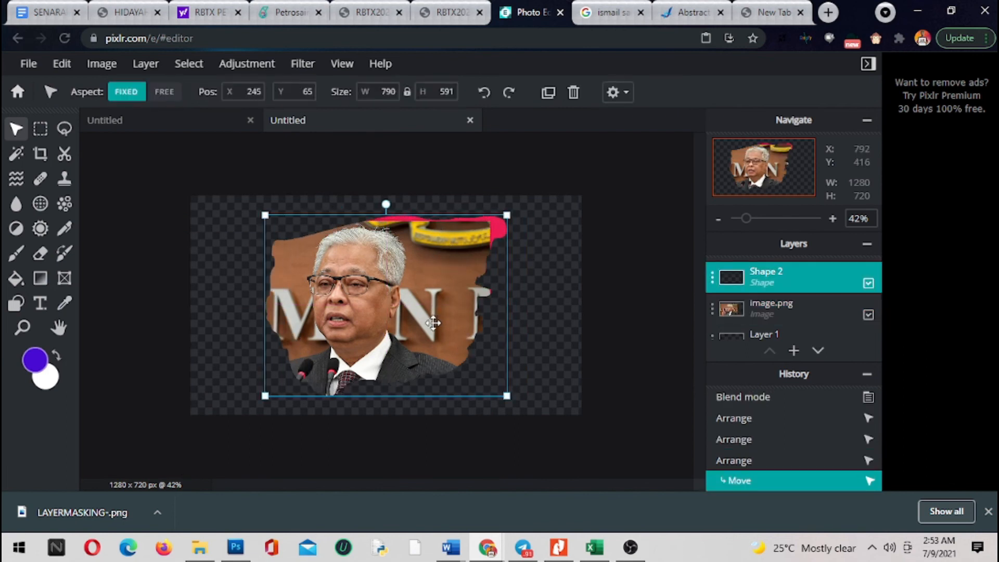
{"action": "left_click", "coordinate": [720, 307]}
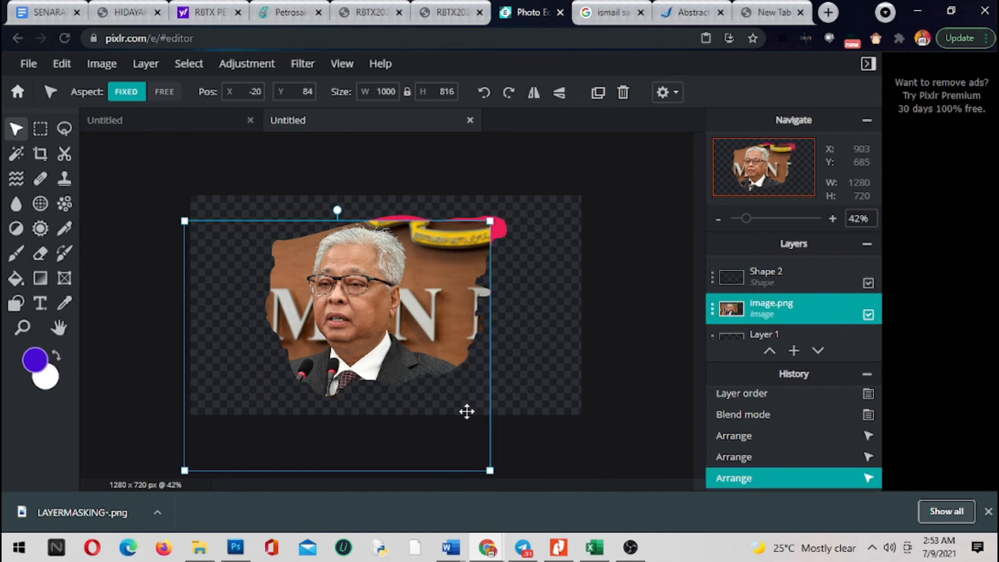
{"action": "mouse_move", "coordinate": [486, 426]}
{"action": "left_mouse_down"}
{"action": "mouse_move", "coordinate": [509, 392]}
{"action": "mouse_move", "coordinate": [491, 408]}
{"action": "left_mouse_up"}
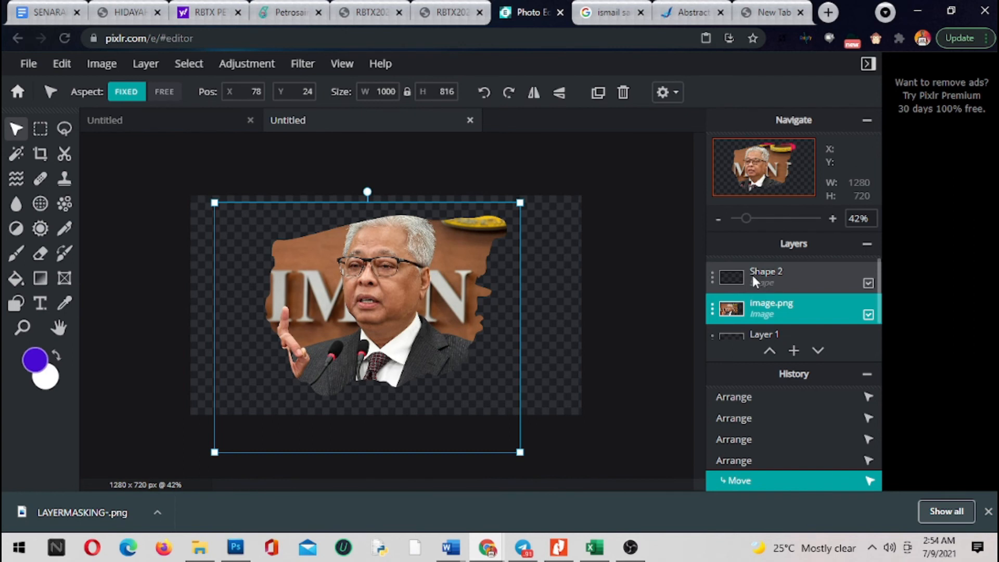
Lock the Shape 2 mask layer in position.
{"action": "left_click", "coordinate": [726, 274]}
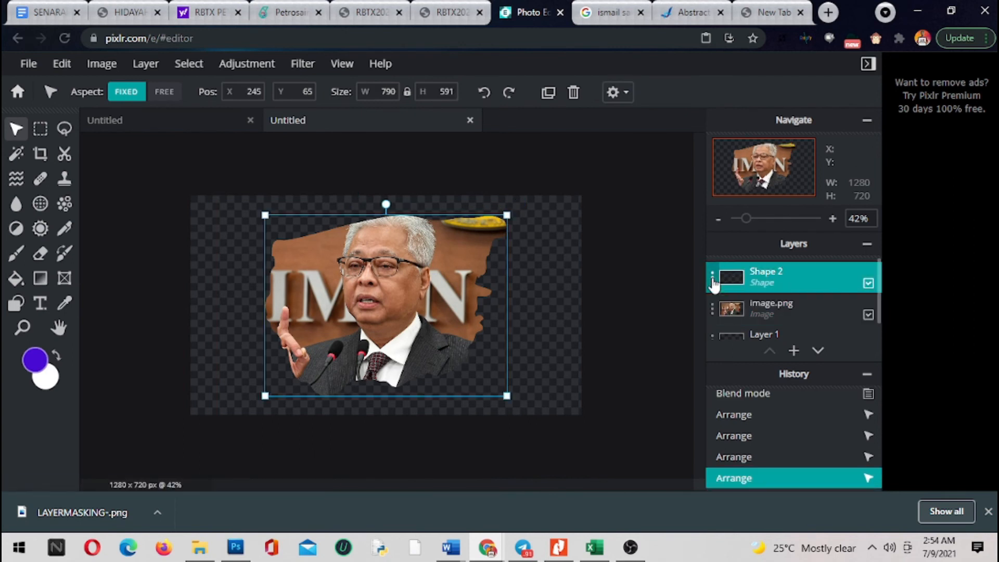
{"action": "left_click", "coordinate": [713, 281]}
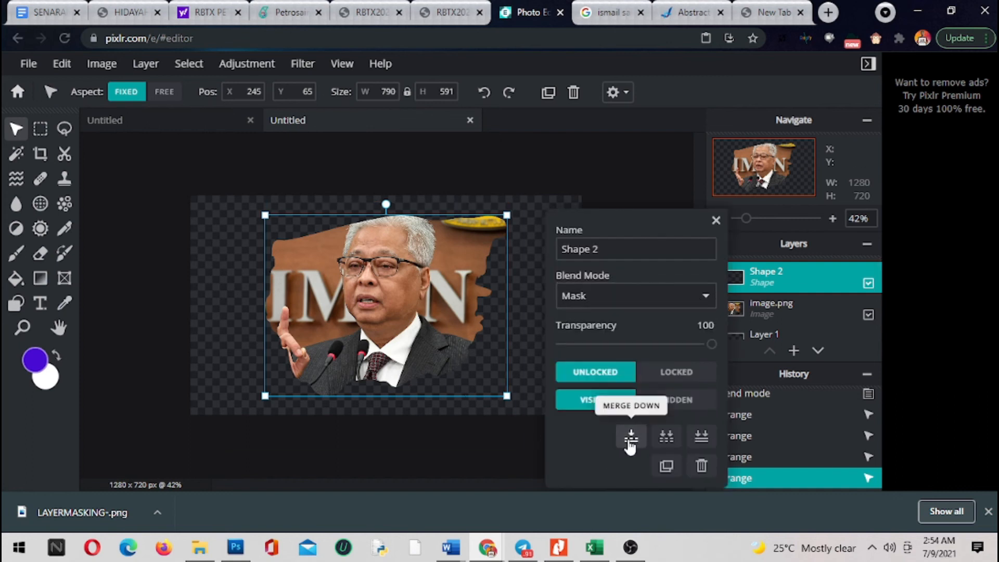
{"action": "left_click", "coordinate": [669, 372]}
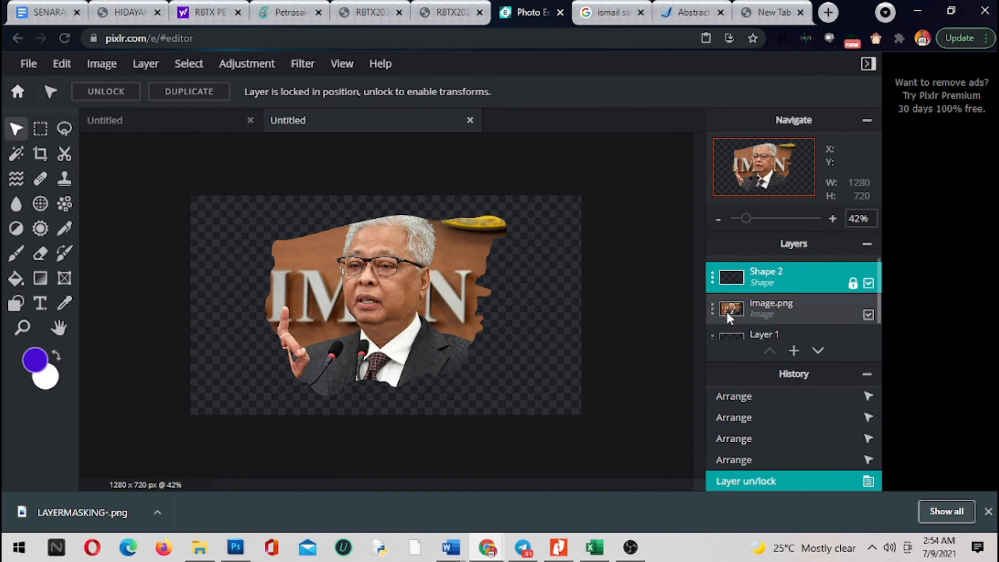
Reposition the image.png photo beneath the locked Shape 2 mask to about X 140, Y 34.
{"action": "left_click", "coordinate": [755, 309]}
{"action": "left_click_drag", "start_coordinate": [402, 247], "coordinate": [385, 231]}
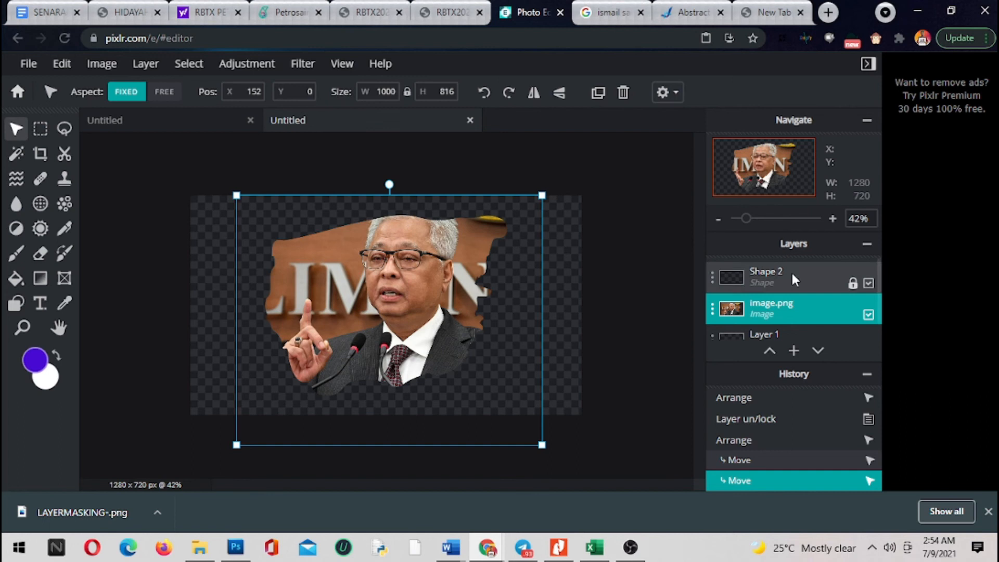
{"action": "left_click", "coordinate": [759, 270]}
{"action": "left_click", "coordinate": [743, 312]}
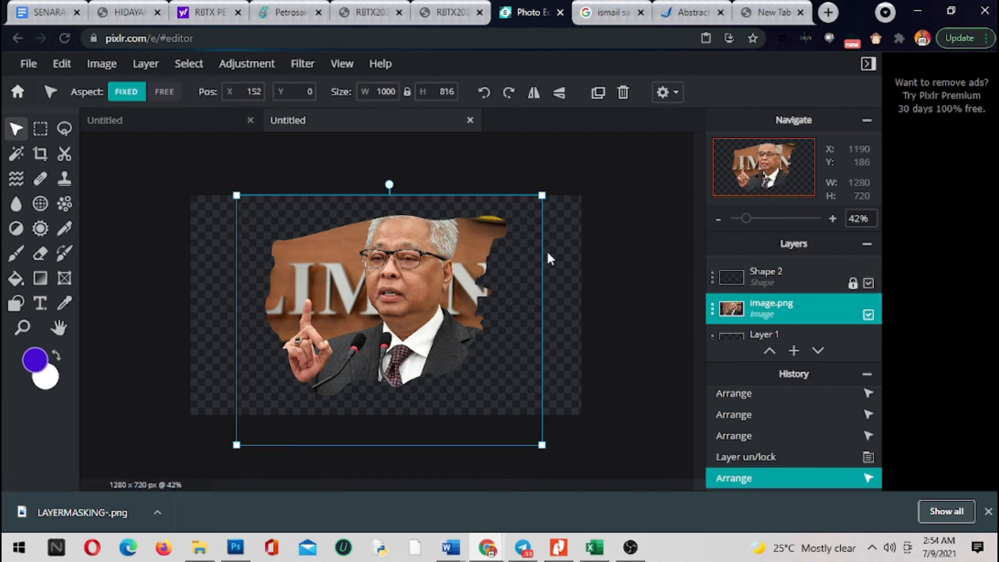
{"action": "left_click_drag", "start_coordinate": [436, 247], "coordinate": [433, 271]}
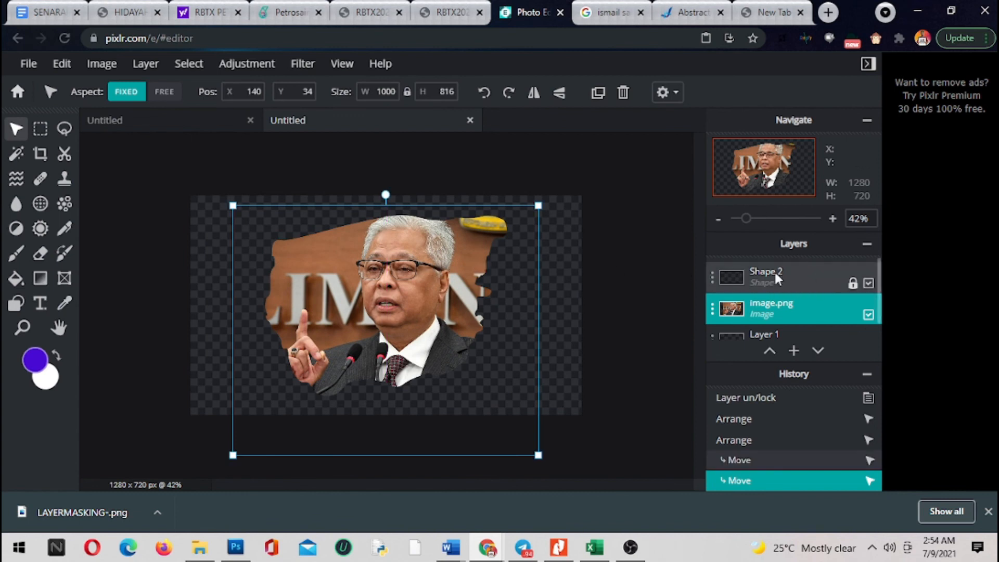
Enlarge the image.png photo to about 1410 x 1151 px and place it at about X -130, Y 44 so the face fills the mask.
{"action": "mouse_move", "coordinate": [420, 261]}
{"action": "left_mouse_down"}
{"action": "mouse_move", "coordinate": [433, 260]}
{"action": "mouse_move", "coordinate": [394, 269]}
{"action": "mouse_move", "coordinate": [411, 261]}
{"action": "left_mouse_up"}
{"action": "left_click_drag", "start_coordinate": [528, 208], "coordinate": [654, 157]}
{"action": "left_click_drag", "start_coordinate": [447, 258], "coordinate": [397, 342]}
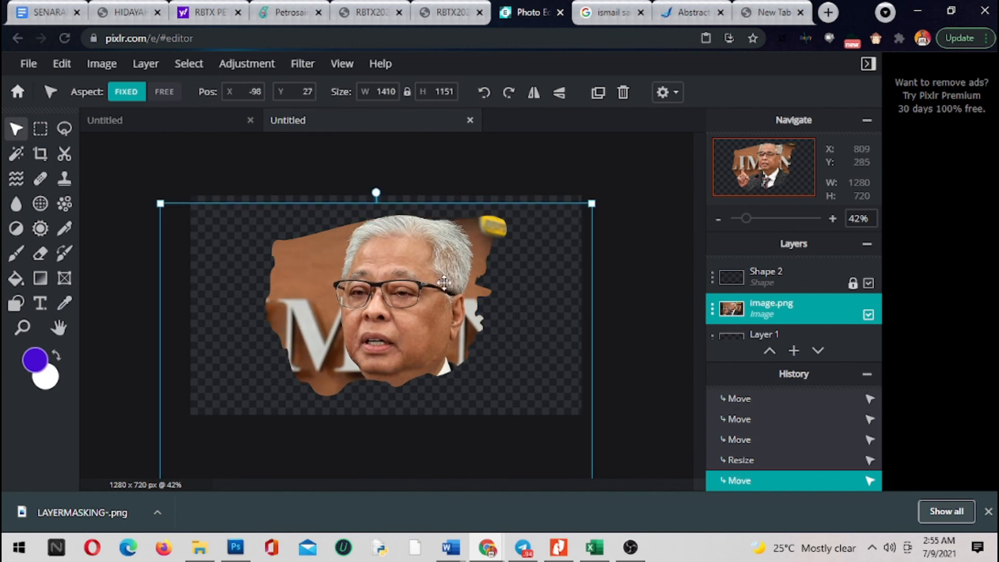
{"action": "left_click_drag", "start_coordinate": [421, 276], "coordinate": [413, 281]}
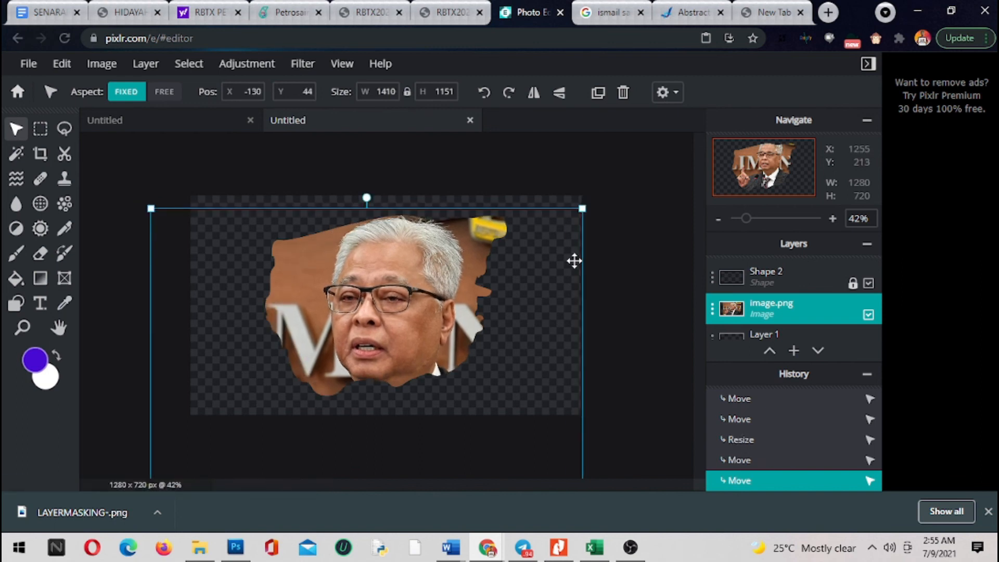
{"action": "left_click", "coordinate": [652, 243]}
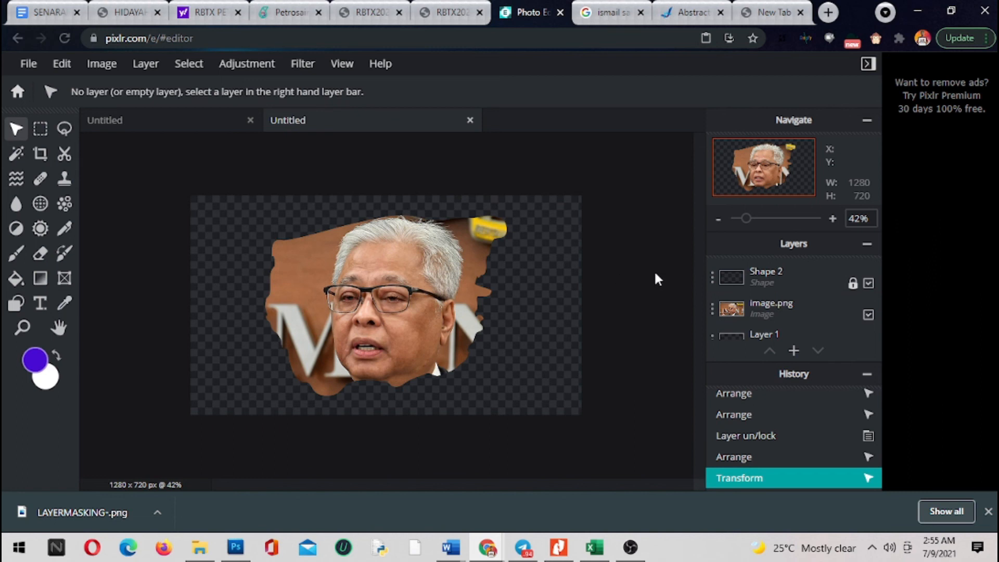
Merge the Shape 2 mask down into the photo layer and move the merged image to about X -147, Y 63.
{"action": "left_click", "coordinate": [765, 271]}
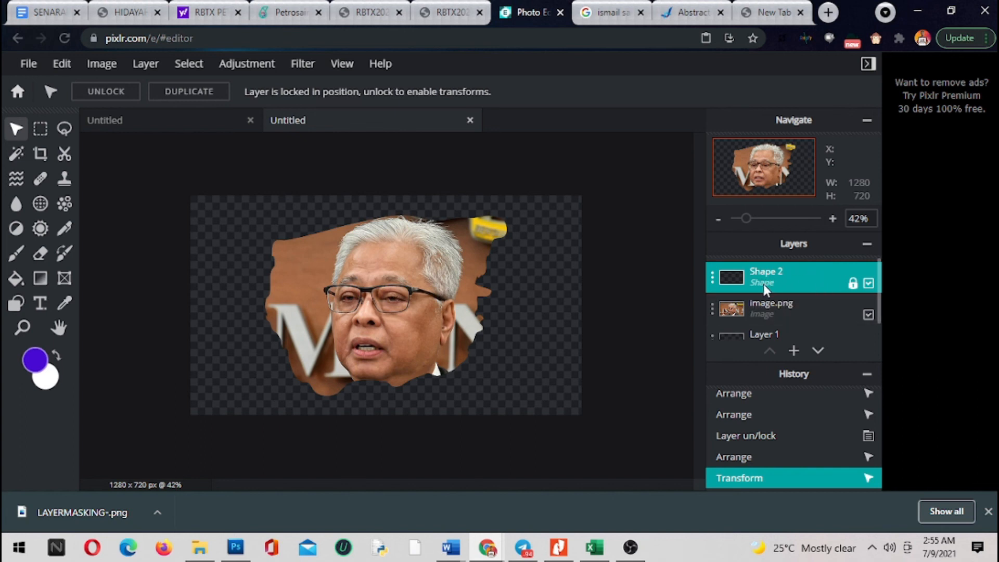
{"action": "left_click", "coordinate": [712, 281]}
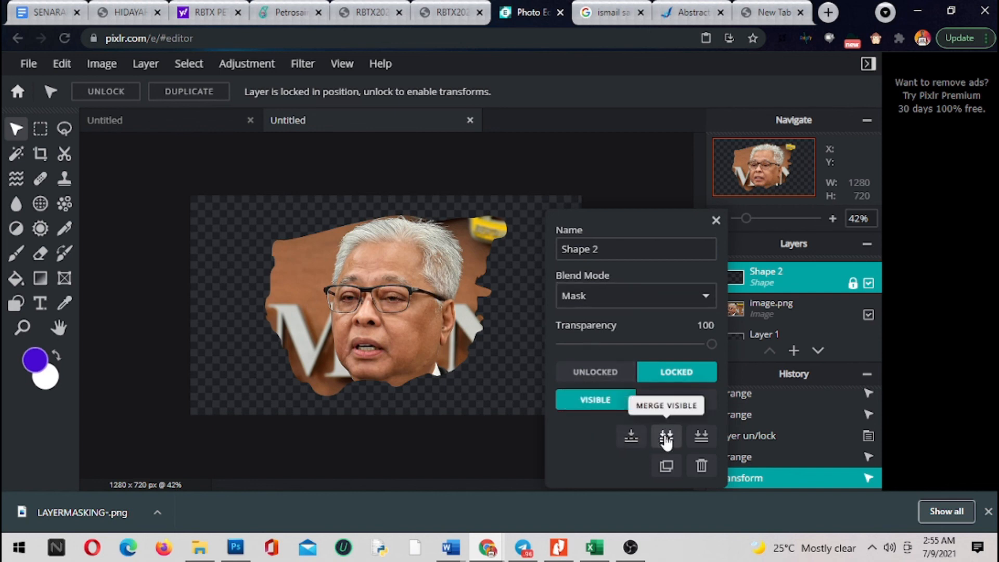
{"action": "left_click", "coordinate": [631, 436]}
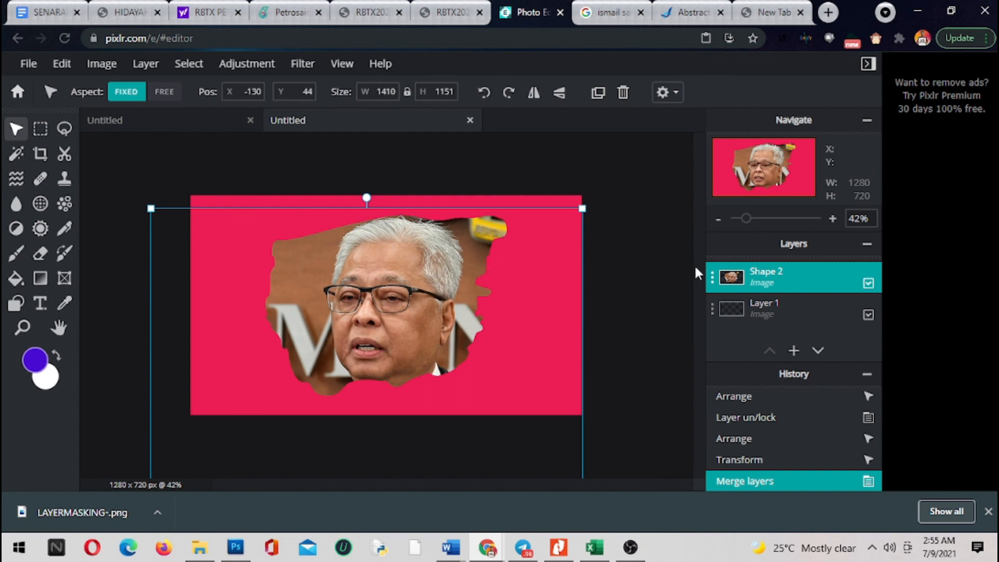
{"action": "mouse_move", "coordinate": [411, 261]}
{"action": "left_mouse_down"}
{"action": "mouse_move", "coordinate": [468, 283]}
{"action": "mouse_move", "coordinate": [347, 242]}
{"action": "mouse_move", "coordinate": [379, 293]}
{"action": "mouse_move", "coordinate": [445, 272]}
{"action": "mouse_move", "coordinate": [426, 270]}
{"action": "mouse_move", "coordinate": [416, 286]}
{"action": "mouse_move", "coordinate": [431, 267]}
{"action": "mouse_move", "coordinate": [411, 268]}
{"action": "left_mouse_up"}
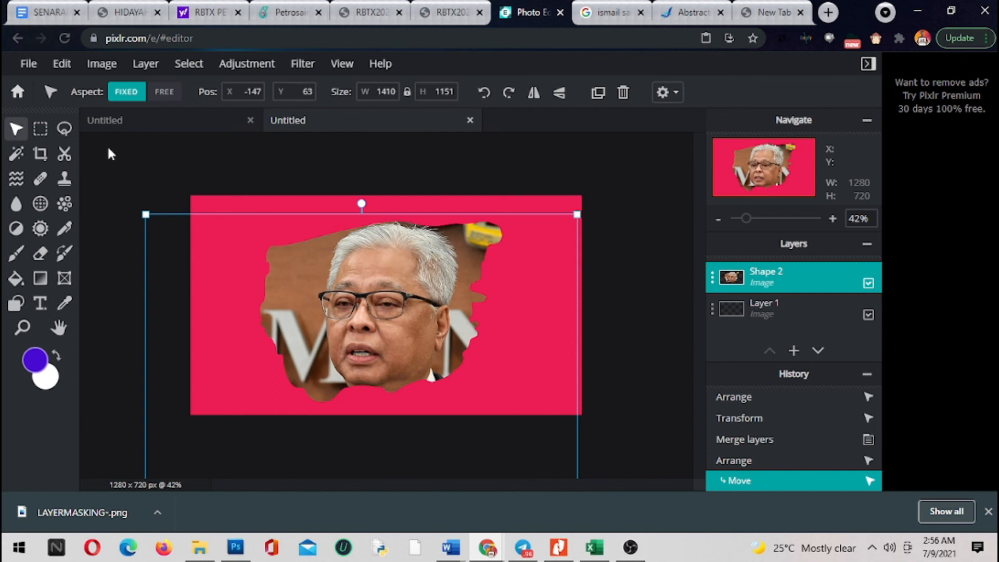
Apply a white (#FFFFFF) stroke of size 31 at 100% opacity around the merged Shape 2 image.
{"action": "left_click", "coordinate": [61, 67]}
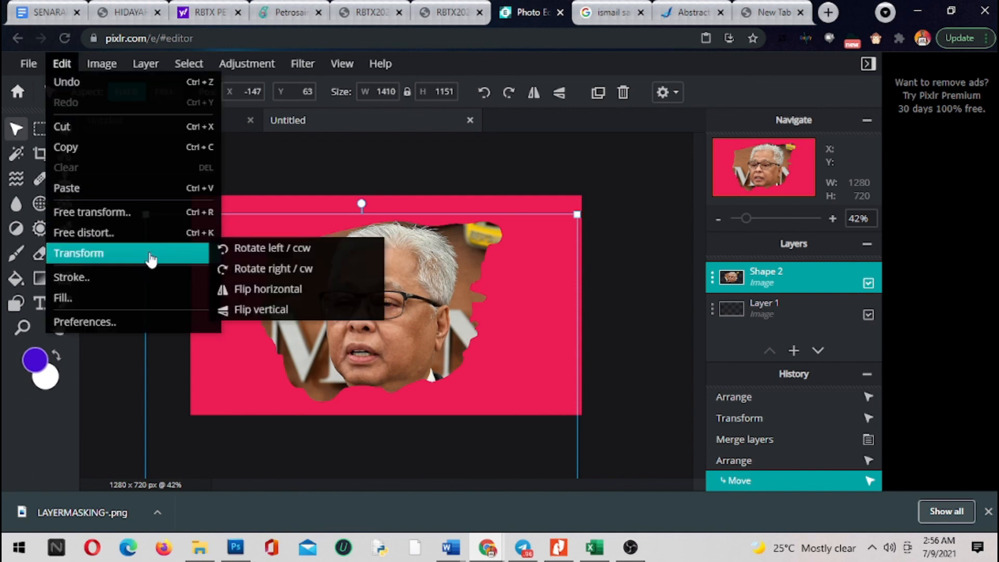
{"action": "left_click", "coordinate": [73, 276]}
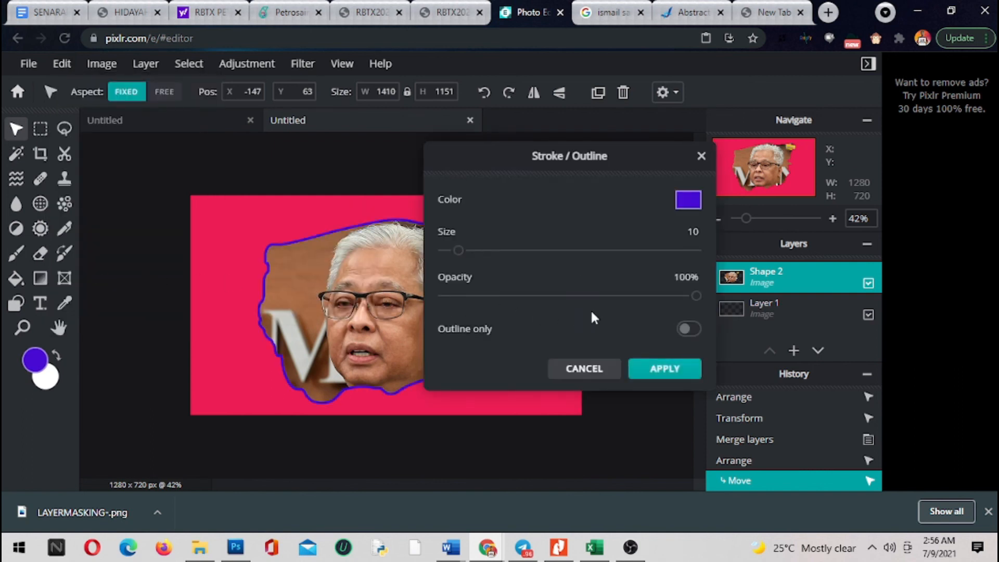
{"action": "mouse_move", "coordinate": [459, 251]}
{"action": "left_mouse_down"}
{"action": "mouse_move", "coordinate": [508, 252]}
{"action": "mouse_move", "coordinate": [495, 252]}
{"action": "left_mouse_up"}
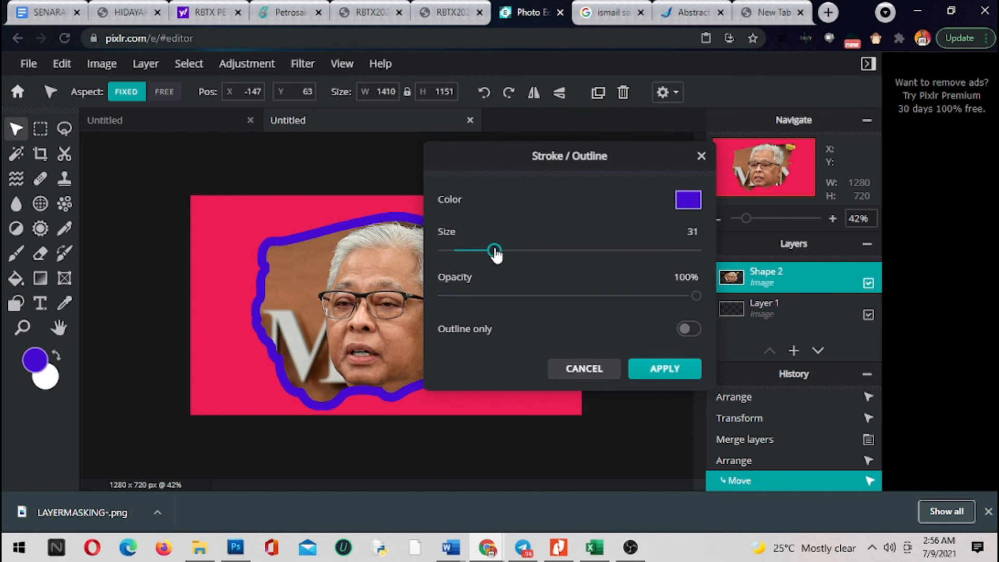
{"action": "left_click", "coordinate": [690, 201]}
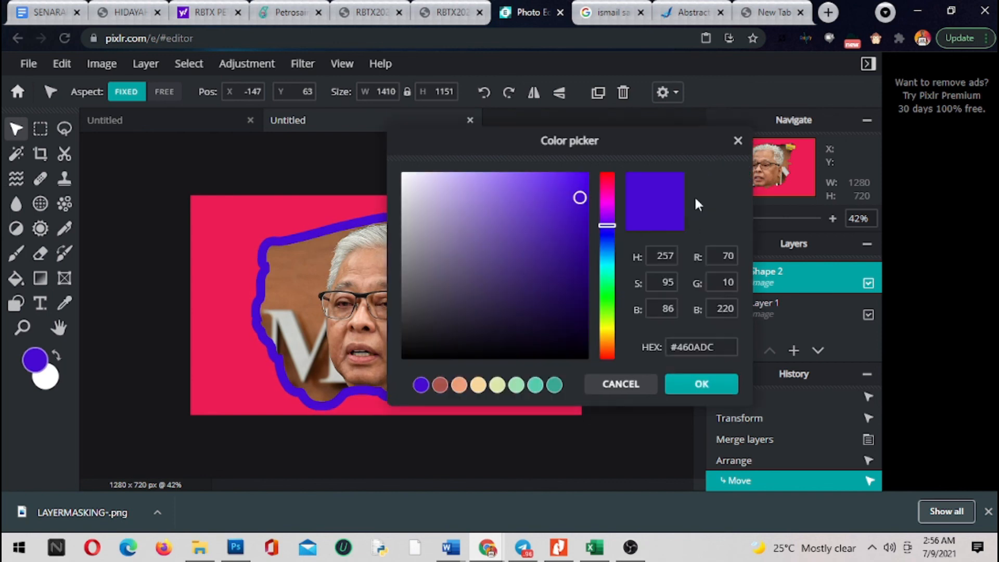
{"action": "left_click_drag", "start_coordinate": [514, 256], "coordinate": [377, 157]}
{"action": "left_click_drag", "start_coordinate": [414, 189], "coordinate": [384, 169]}
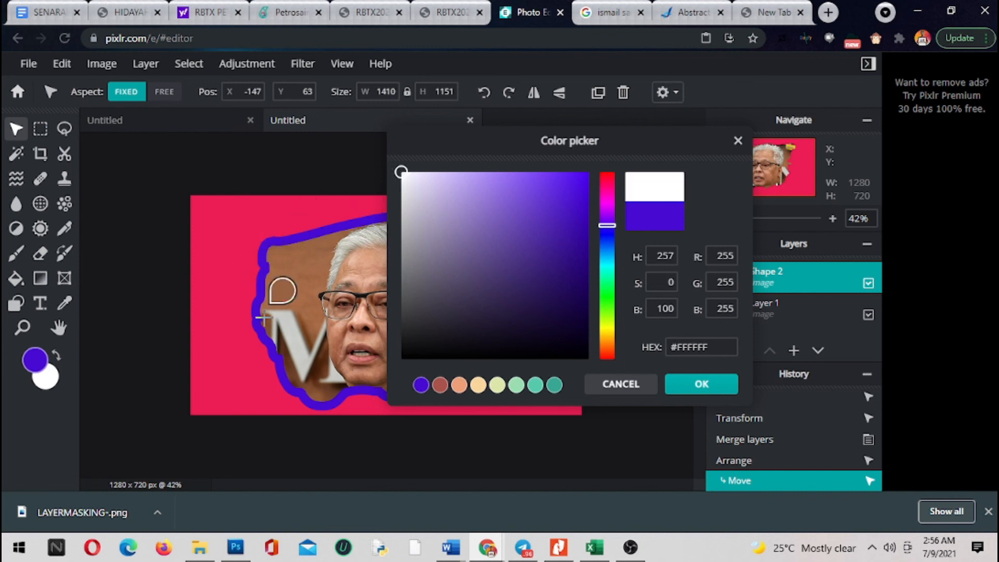
{"action": "left_click", "coordinate": [700, 388]}
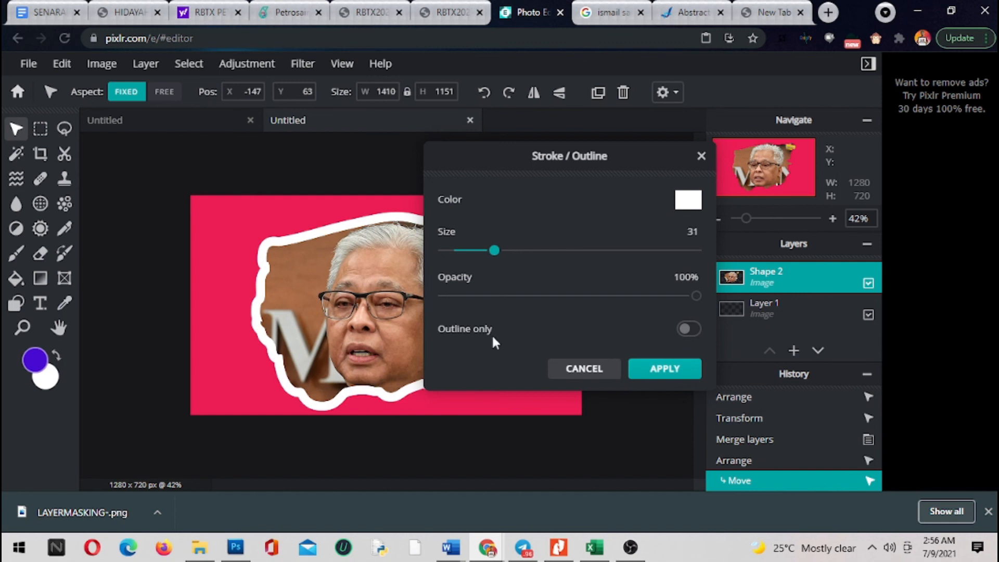
{"action": "left_click", "coordinate": [665, 369]}
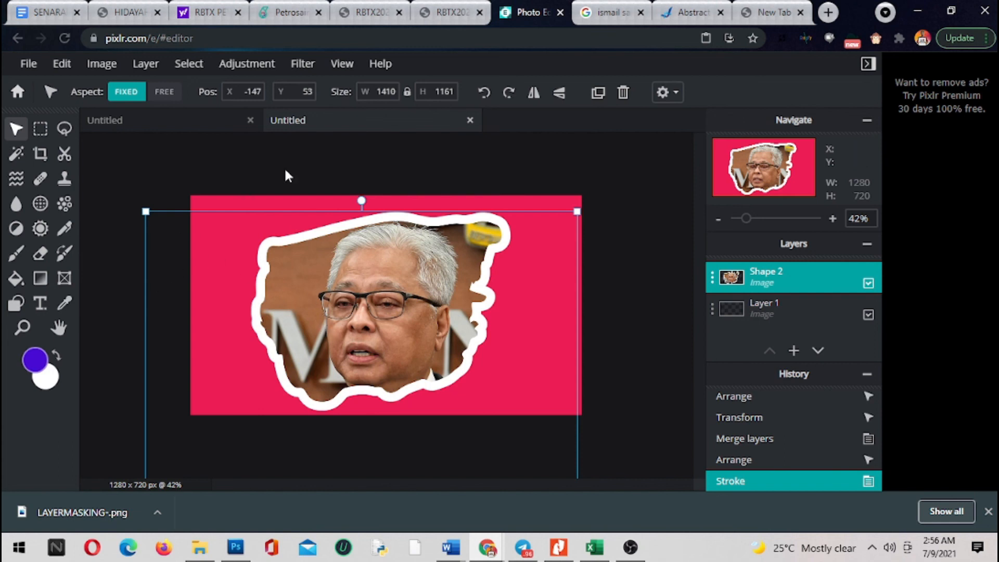
Hide the merged Shape 2 layer and draw a new purple ragged custom shape near the centre of the canvas.
{"action": "left_click", "coordinate": [40, 277]}
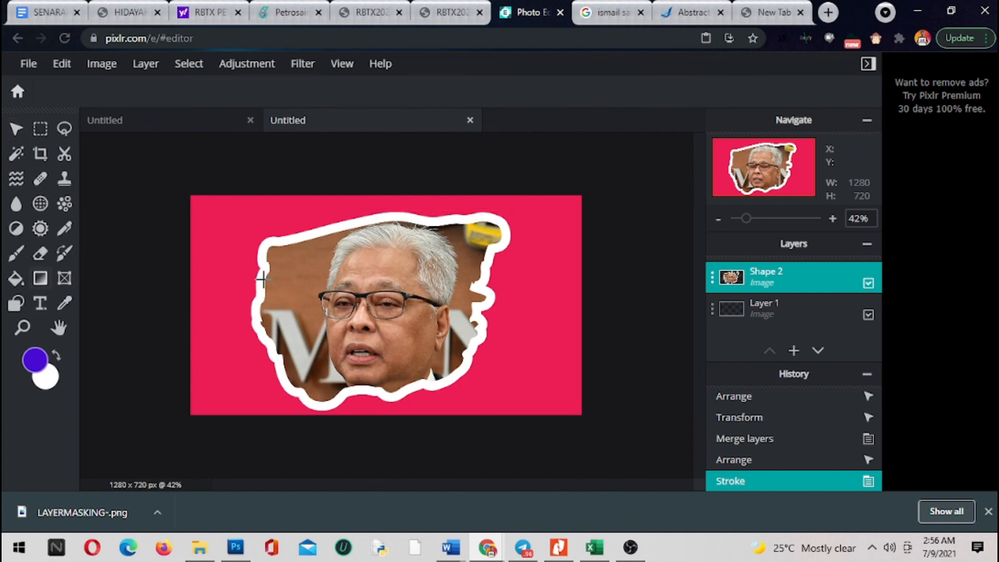
{"action": "left_click", "coordinate": [868, 283]}
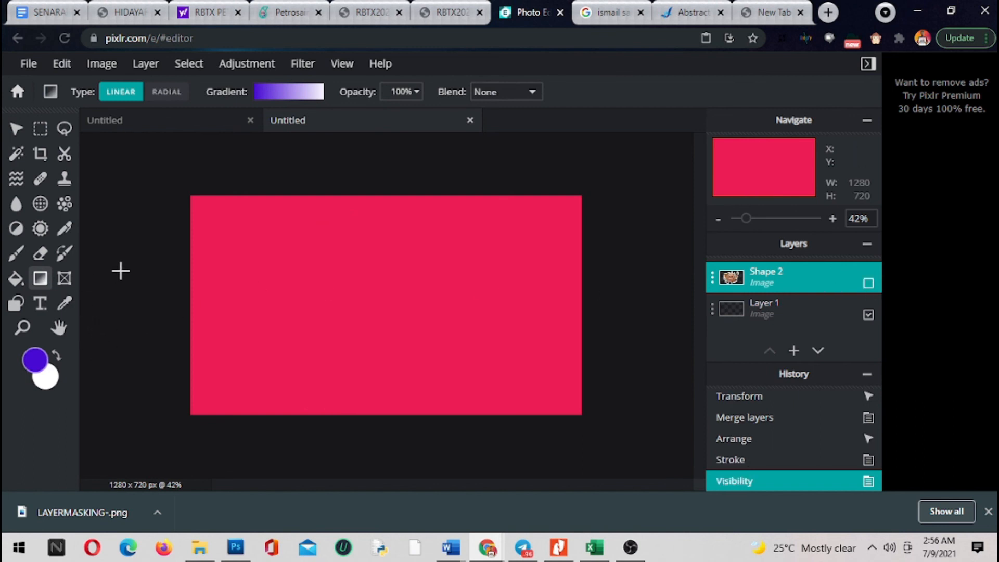
{"action": "left_click", "coordinate": [16, 302]}
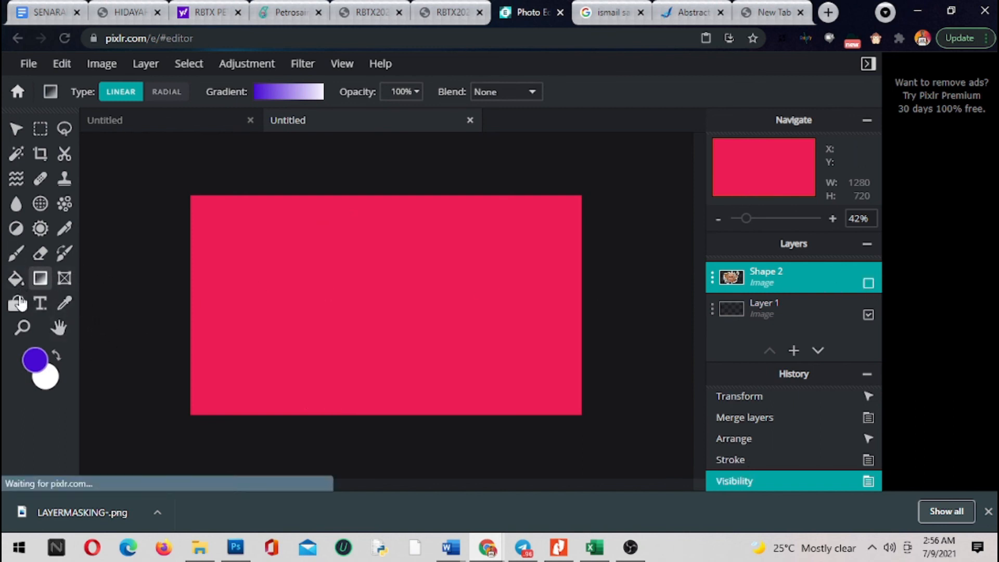
{"action": "mouse_move", "coordinate": [299, 256]}
{"action": "left_mouse_down"}
{"action": "mouse_move", "coordinate": [439, 354]}
{"action": "mouse_move", "coordinate": [486, 370]}
{"action": "left_mouse_up"}
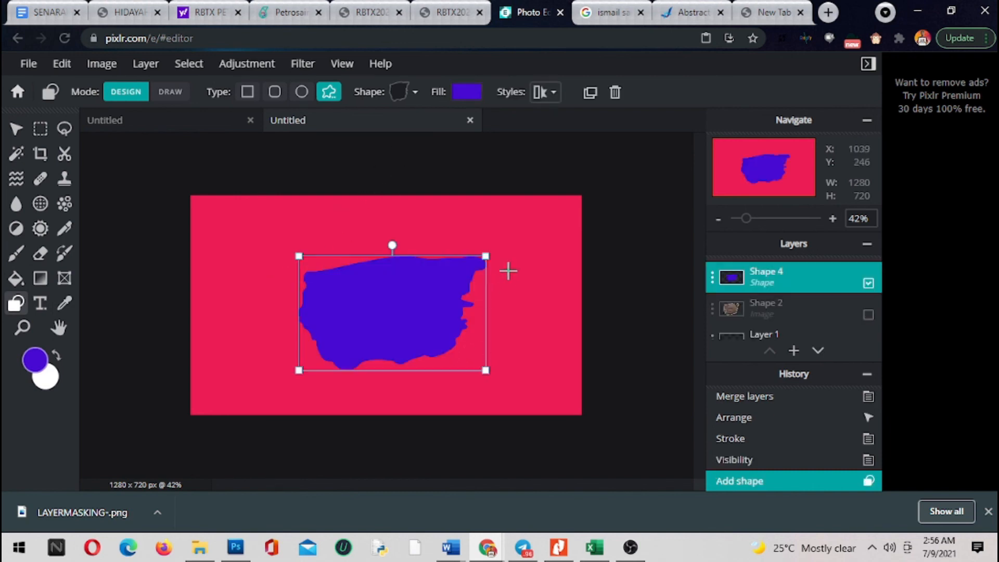
{"action": "left_click_drag", "start_coordinate": [426, 291], "coordinate": [427, 278]}
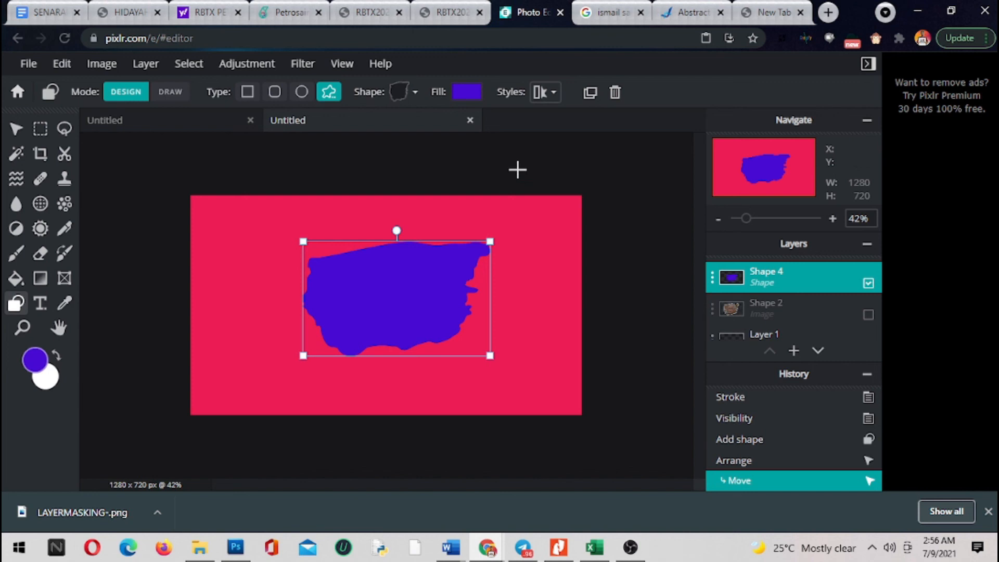
Try a white outline on the new ragged shape at sizes 11 and 42, then turn the outline off.
{"action": "left_click", "coordinate": [559, 92]}
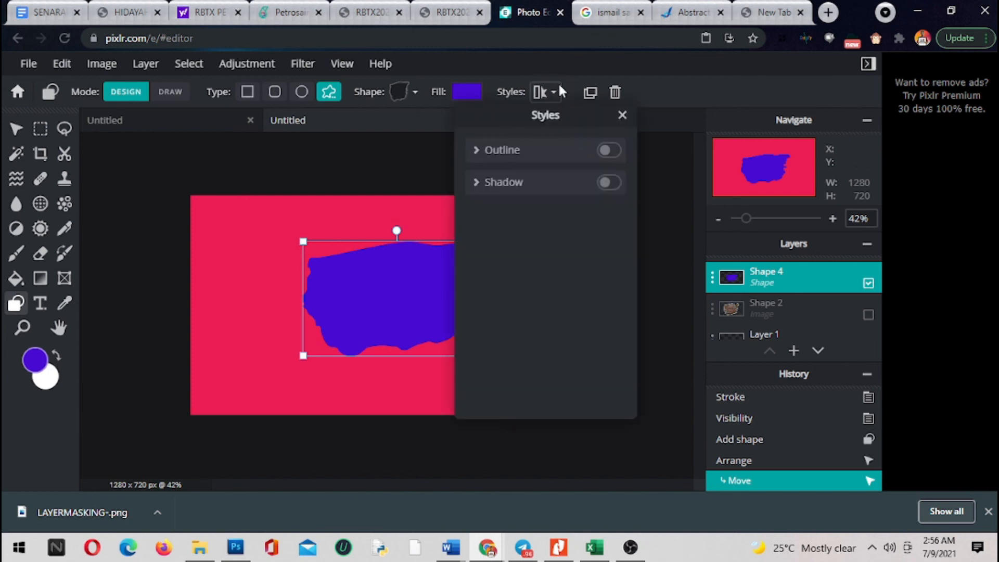
{"action": "left_click", "coordinate": [481, 150]}
{"action": "mouse_move", "coordinate": [471, 233]}
{"action": "left_mouse_down"}
{"action": "mouse_move", "coordinate": [504, 232]}
{"action": "mouse_move", "coordinate": [486, 236]}
{"action": "left_mouse_up"}
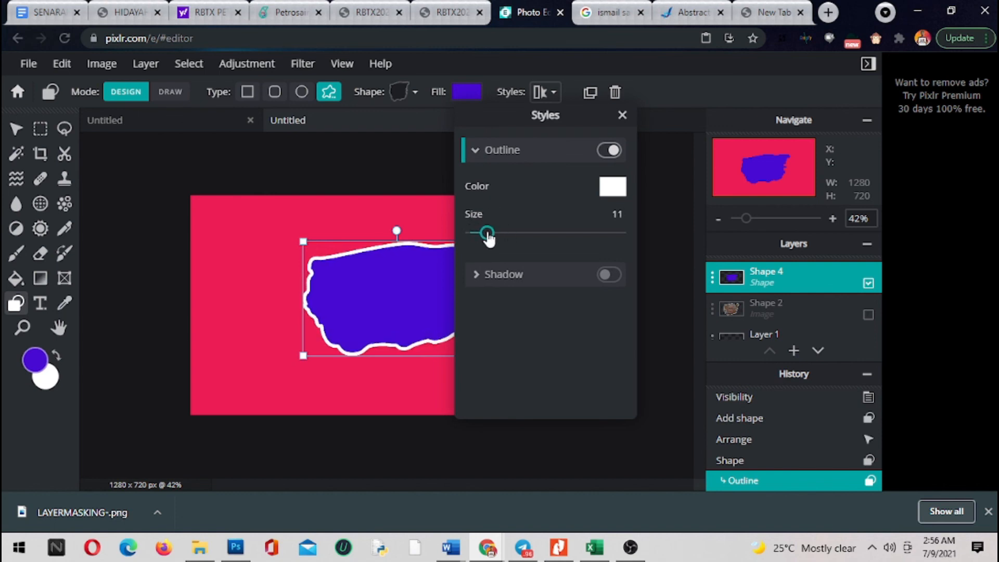
{"action": "left_click_drag", "start_coordinate": [488, 236], "coordinate": [535, 241]}
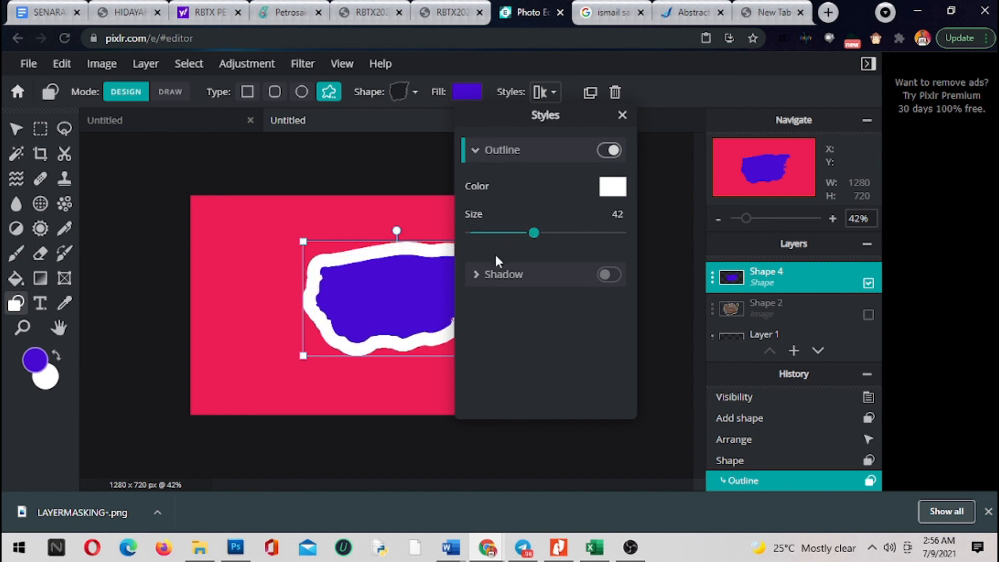
{"action": "left_click", "coordinate": [606, 152]}
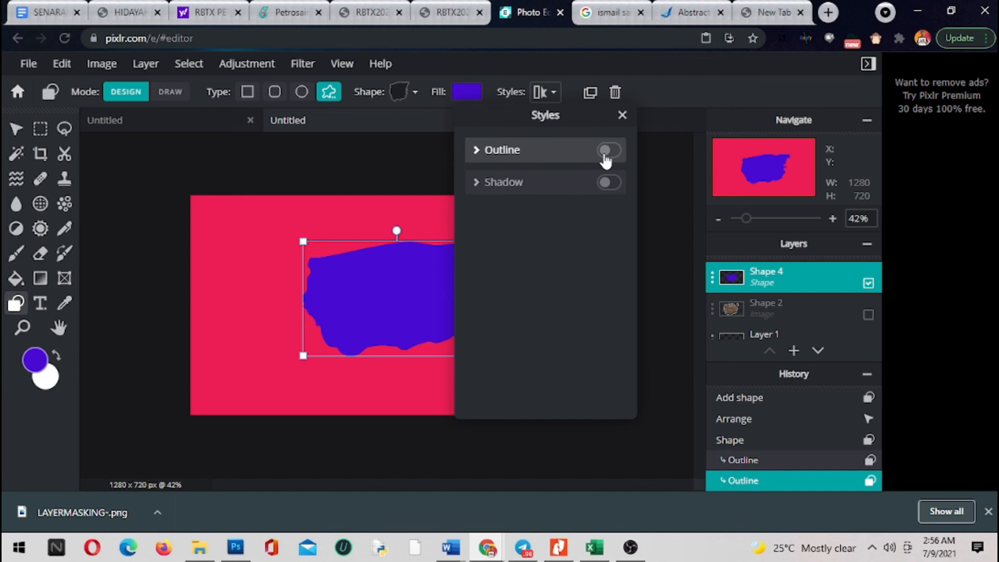
Turn the purple shape's size 42 white outline back on and add a black shadow with blur 33, direction 155.4 and opacity 77.
{"action": "left_click", "coordinate": [605, 152]}
{"action": "left_click", "coordinate": [499, 281]}
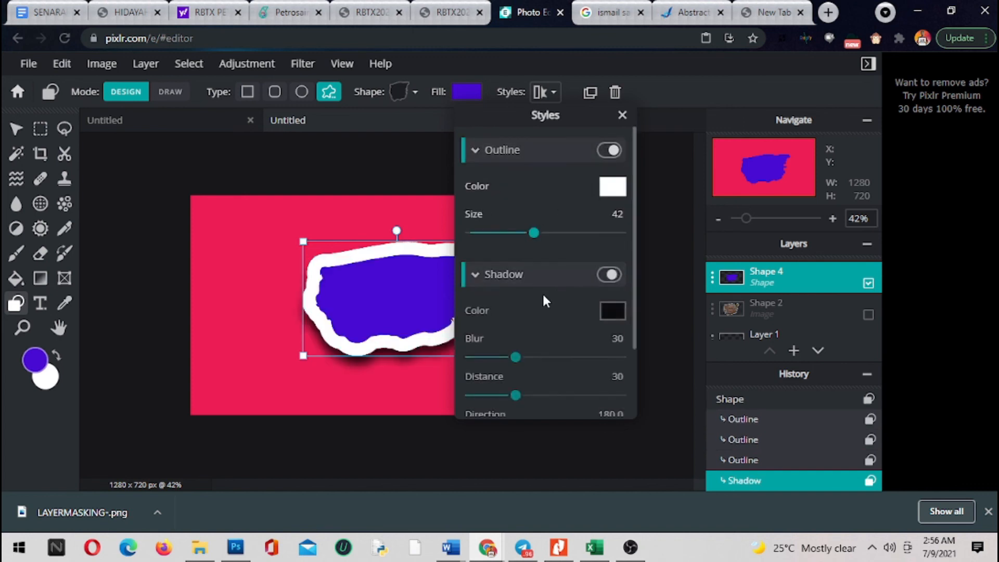
{"action": "scroll", "coordinate": [525, 350], "scroll_direction": "down", "scroll_amount": 2}
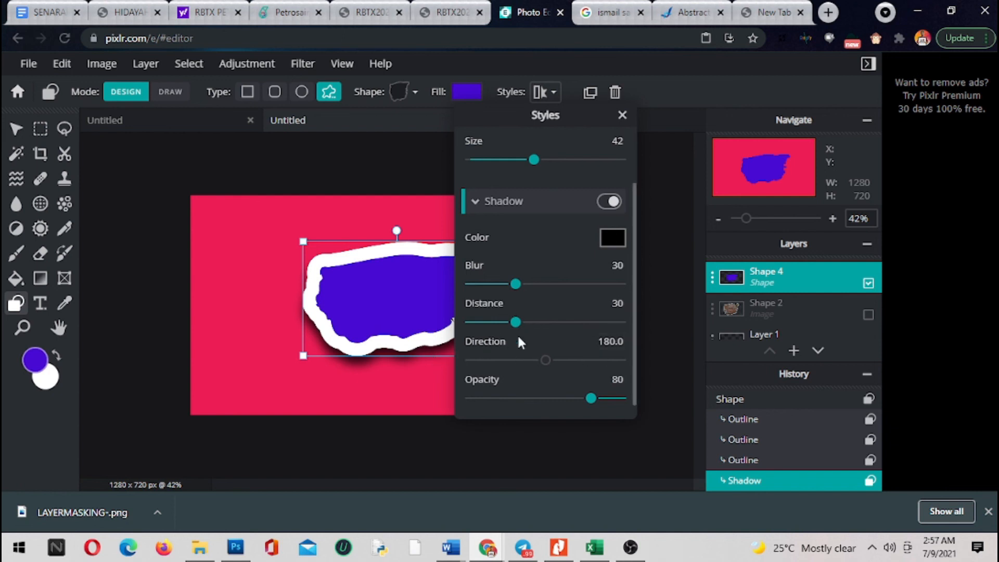
{"action": "mouse_move", "coordinate": [545, 360]}
{"action": "left_mouse_down"}
{"action": "mouse_move", "coordinate": [513, 363]}
{"action": "mouse_move", "coordinate": [535, 360]}
{"action": "left_mouse_up"}
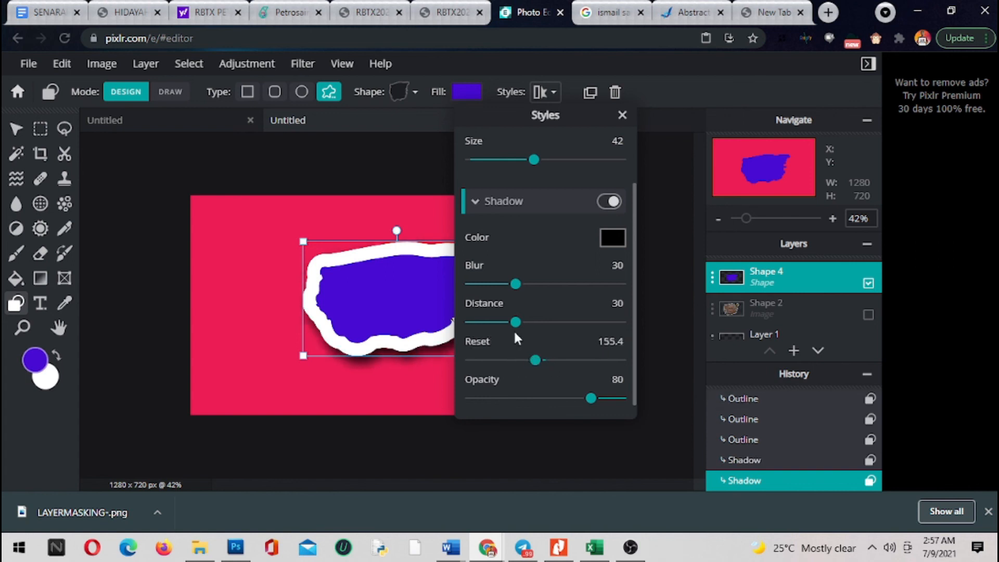
{"action": "left_click_drag", "start_coordinate": [515, 284], "coordinate": [522, 284]}
{"action": "mouse_move", "coordinate": [591, 399]}
{"action": "left_mouse_down"}
{"action": "mouse_move", "coordinate": [574, 400]}
{"action": "mouse_move", "coordinate": [587, 398]}
{"action": "left_mouse_up"}
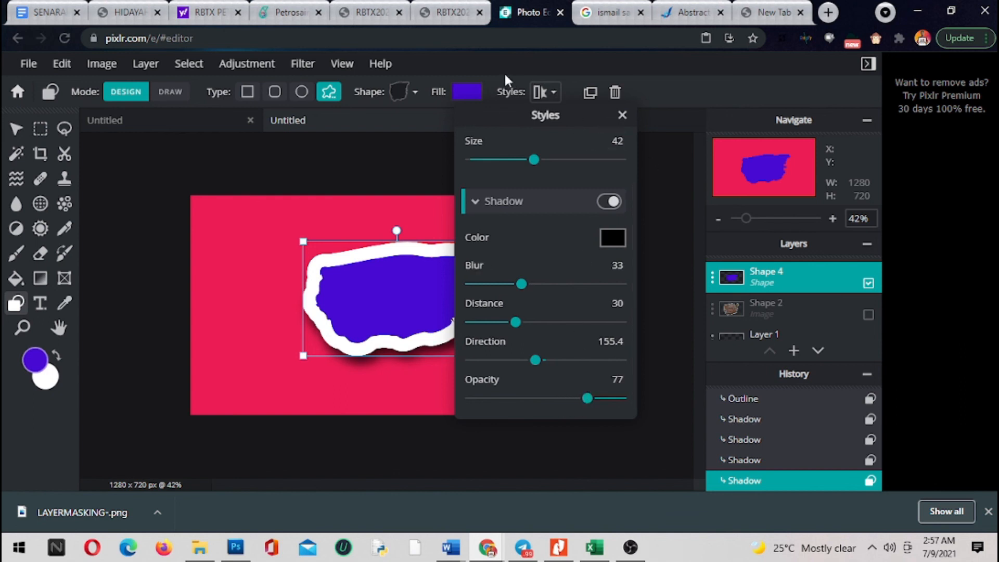
{"action": "left_click", "coordinate": [553, 86]}
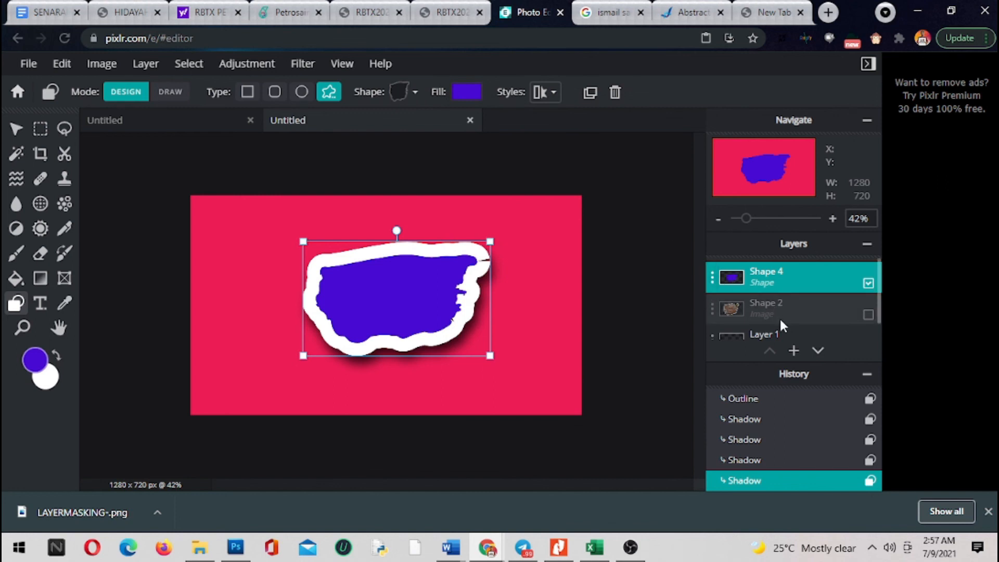
Hide the Shape 4 layer and make the outlined Shape 2 photo layer visible again.
{"action": "scroll", "coordinate": [739, 291], "scroll_direction": "down", "scroll_amount": 1}
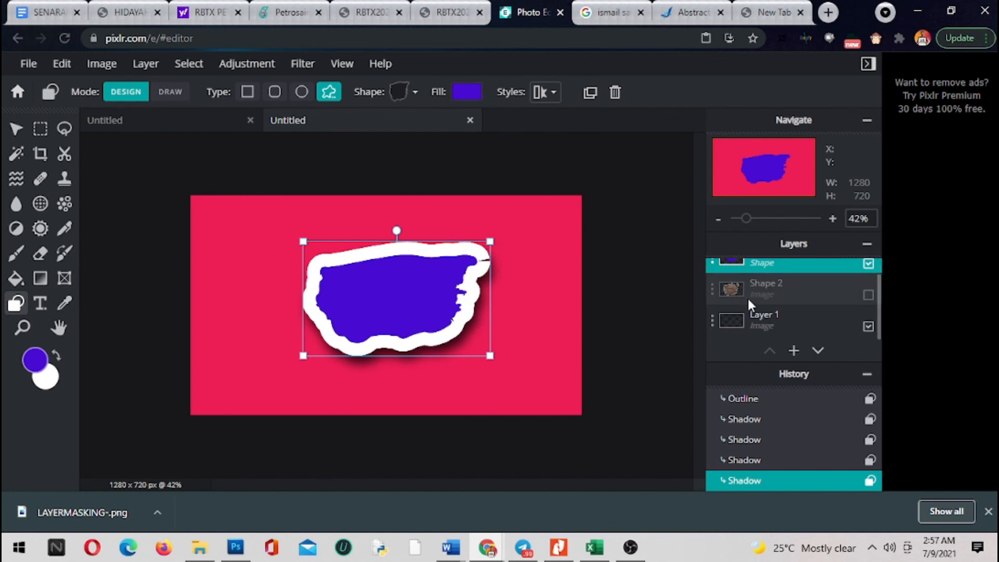
{"action": "scroll", "coordinate": [747, 298], "scroll_direction": "up", "scroll_amount": 1}
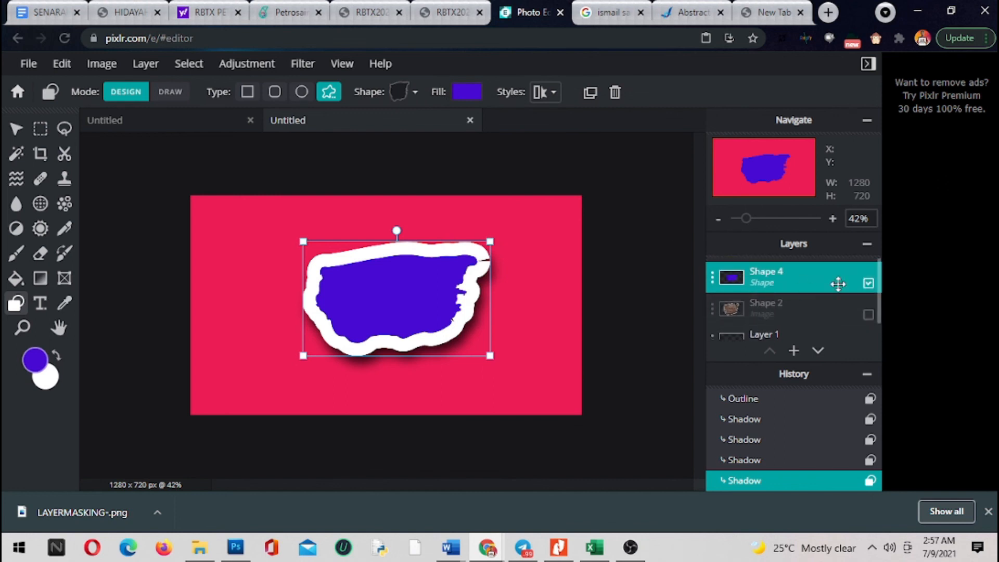
{"action": "left_click", "coordinate": [867, 283]}
{"action": "left_click", "coordinate": [867, 315]}
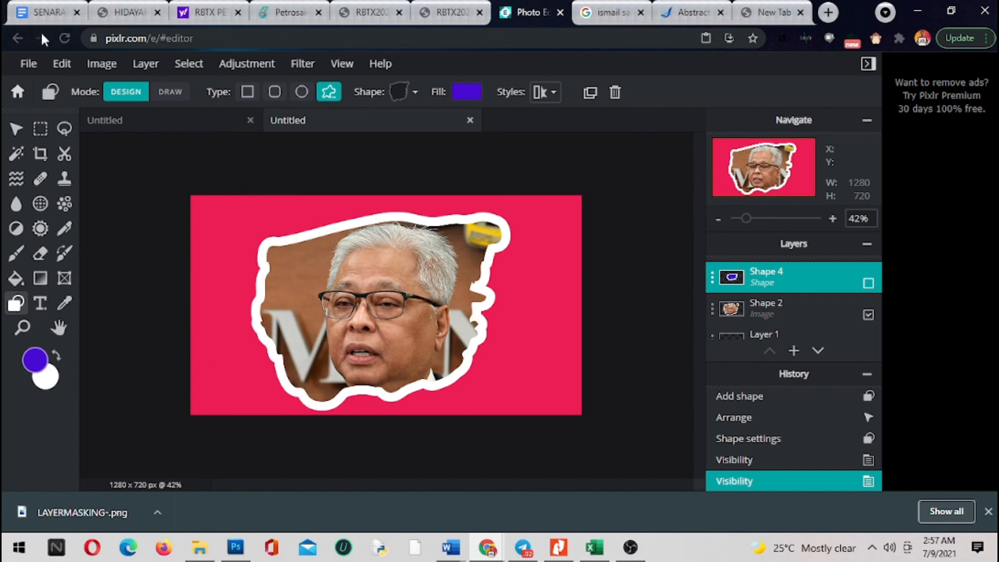
Save the image as a 1280x720 JPG named Untitled at 90% quality and close the save dialog.
{"action": "left_click", "coordinate": [29, 64]}
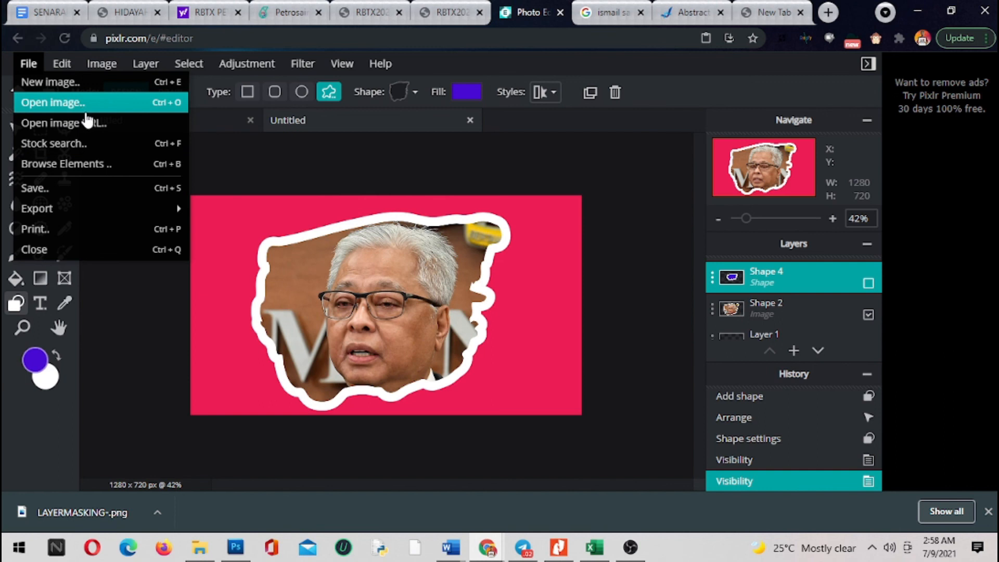
{"action": "left_click", "coordinate": [83, 188]}
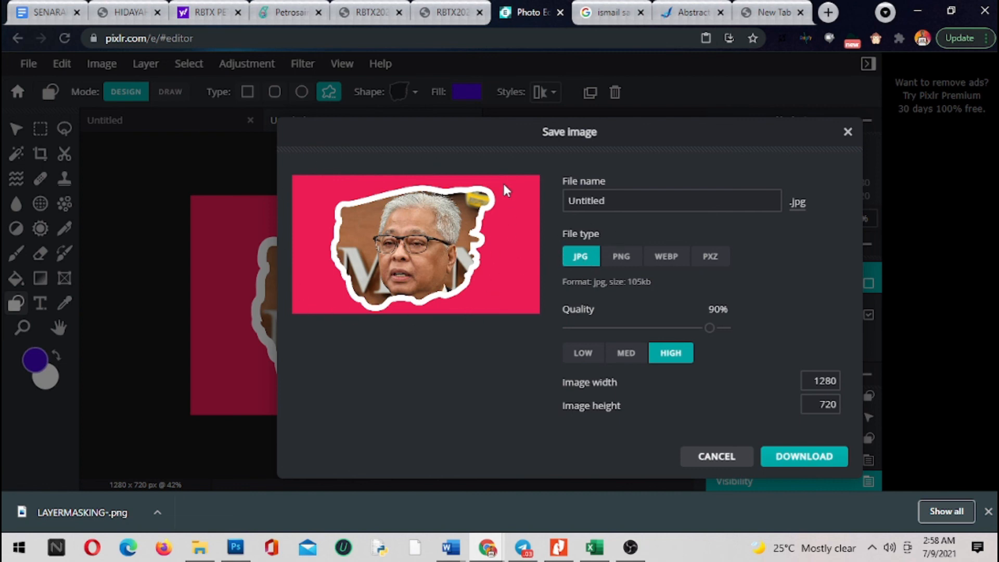
{"action": "left_click", "coordinate": [805, 460]}
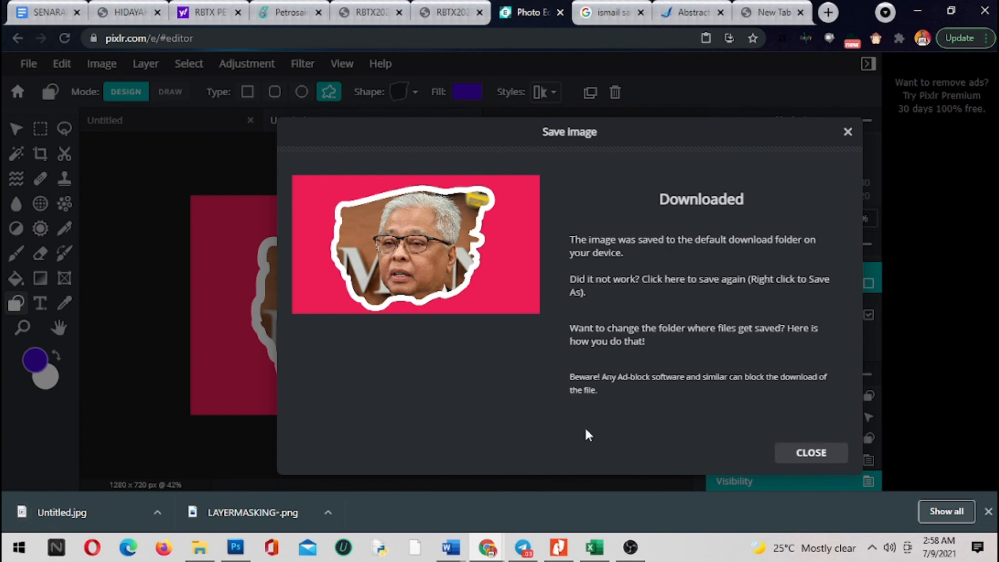
{"action": "left_click", "coordinate": [793, 457]}
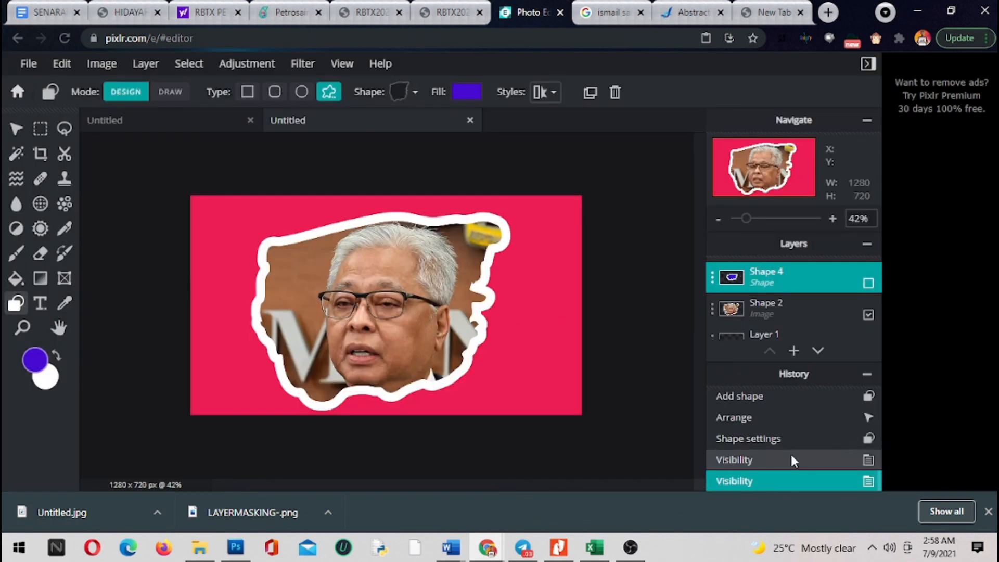
Save the image again as a JPG named CLIPPING-MASK with the quality raised to the maximum, and close the save dialog.
{"action": "left_click", "coordinate": [26, 63]}
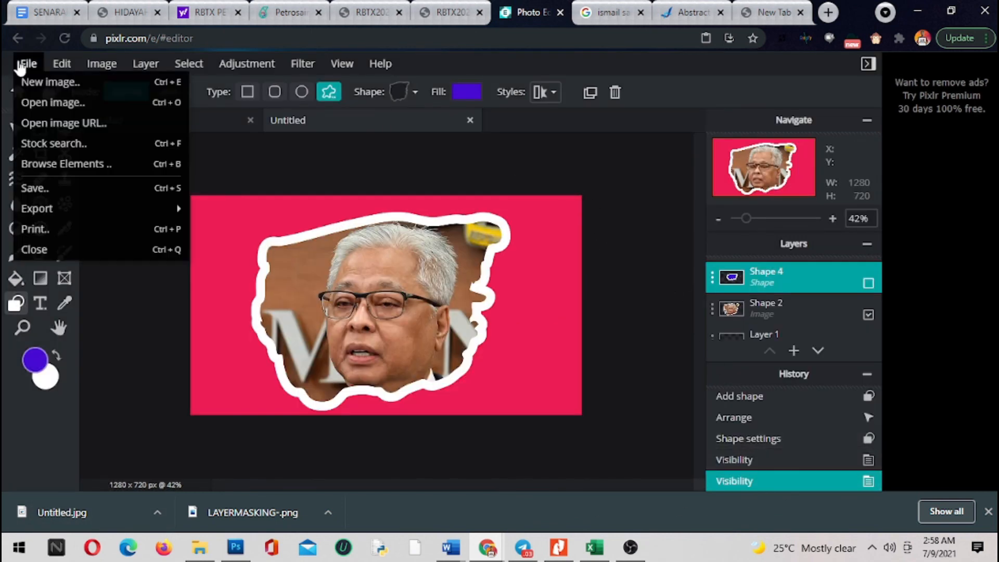
{"action": "left_click", "coordinate": [79, 197]}
{"action": "double_click", "coordinate": [623, 204]}
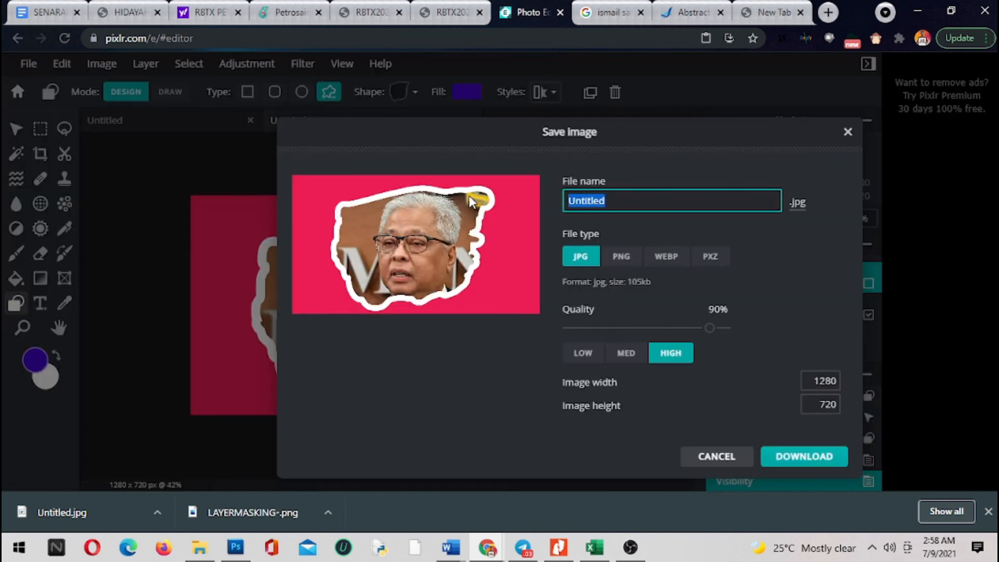
{"action": "type", "text": "CLIPPING"}
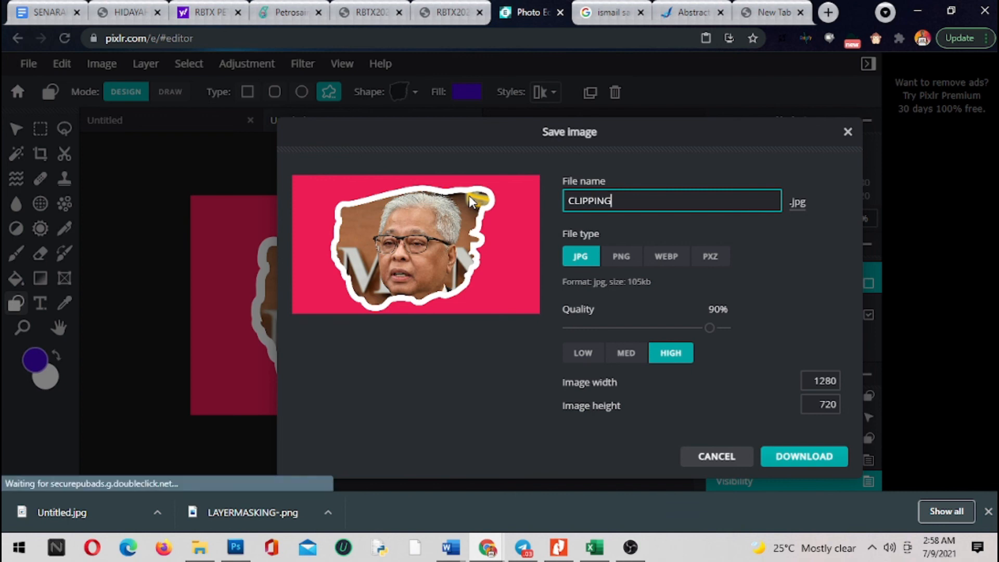
{"action": "type", "text": "-MASK"}
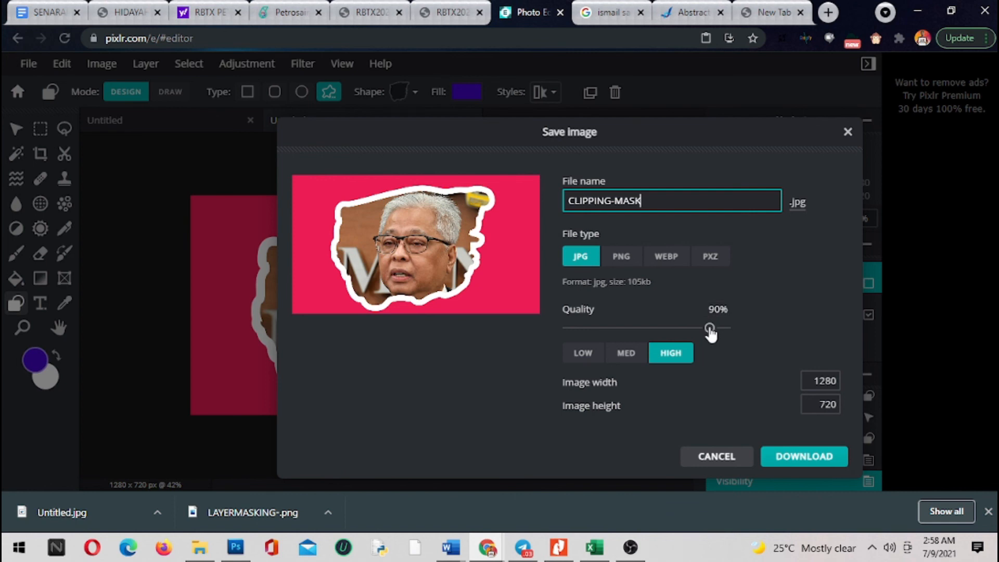
{"action": "left_click_drag", "start_coordinate": [710, 333], "coordinate": [738, 328]}
{"action": "left_click", "coordinate": [805, 460]}
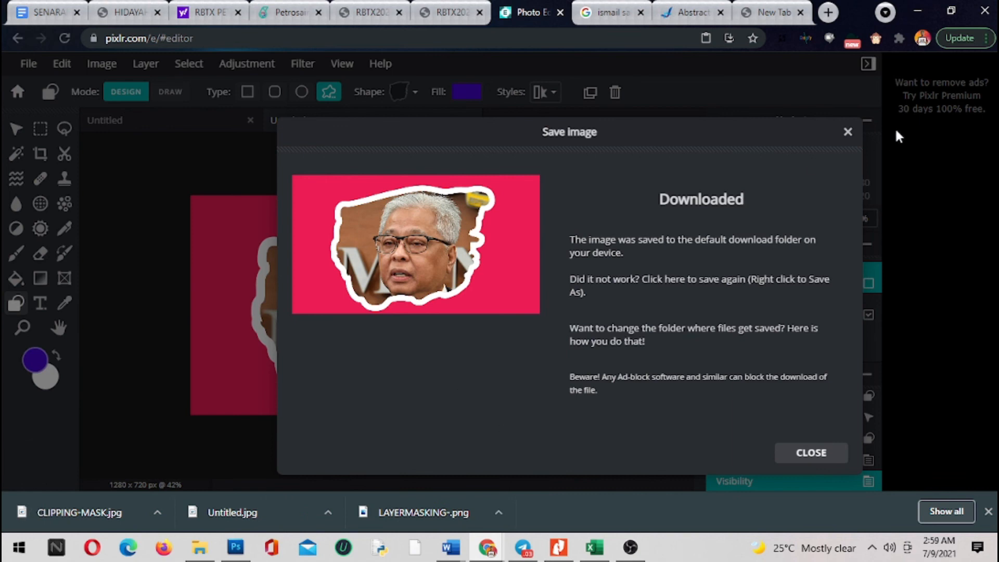
{"action": "left_click", "coordinate": [808, 452]}
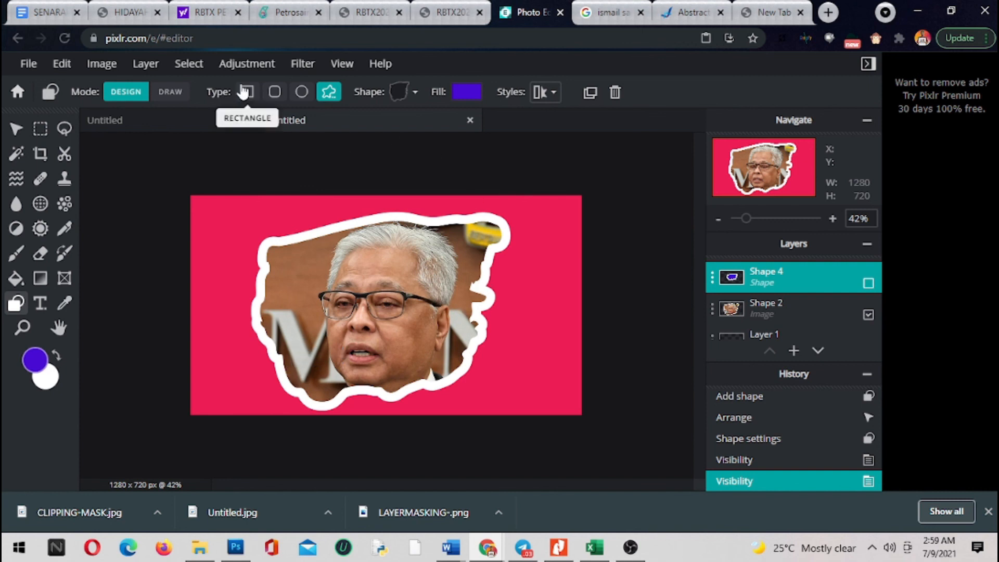
{"action": "left_click", "coordinate": [221, 39]}
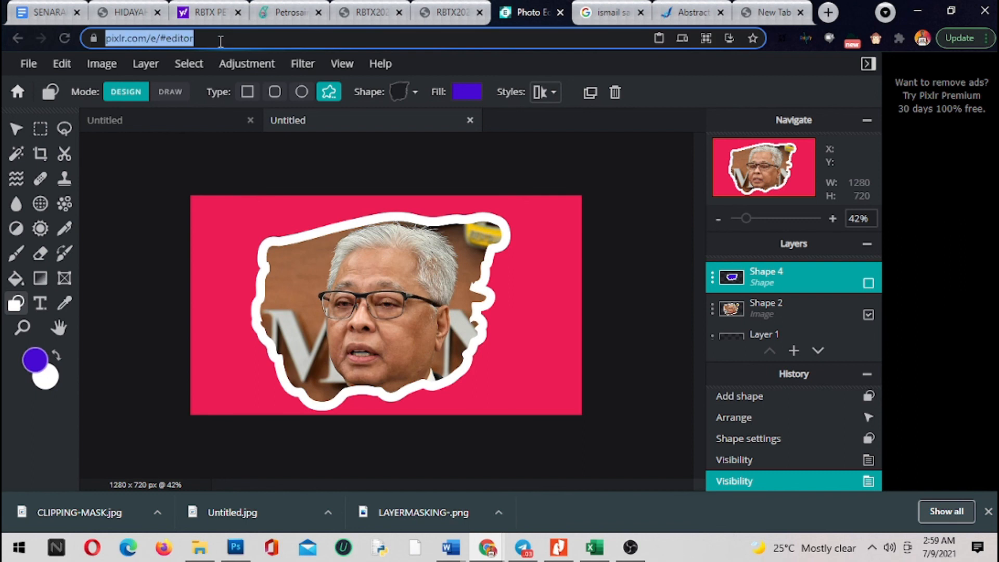
{"action": "left_click", "coordinate": [251, 39]}
{"action": "left_click_drag", "start_coordinate": [272, 37], "coordinate": [100, 39]}
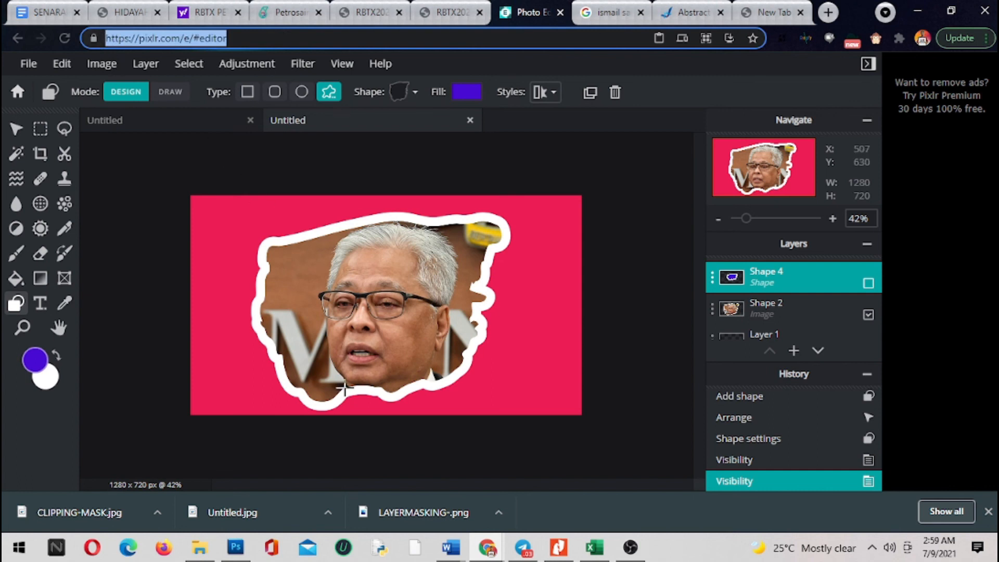